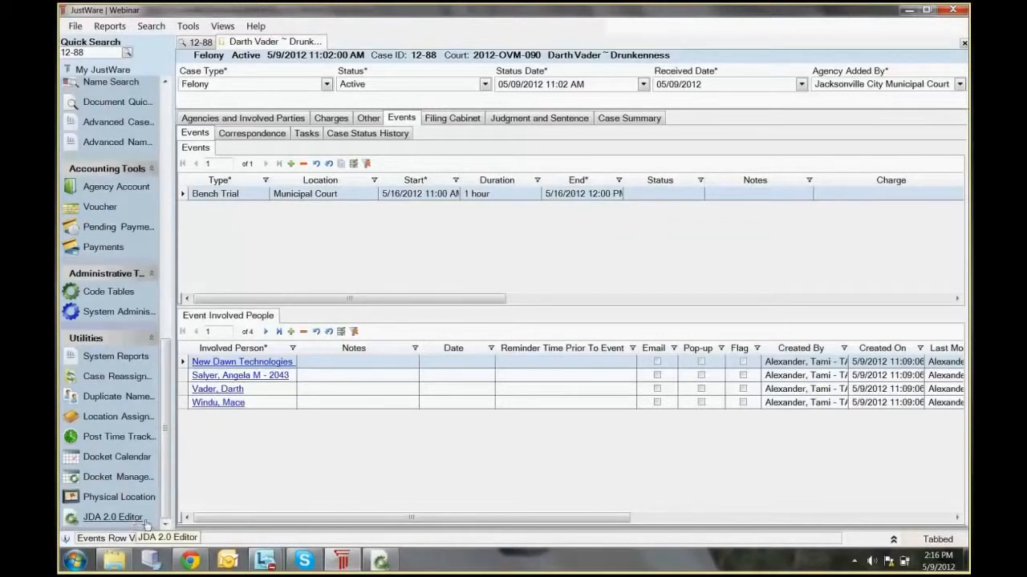
Step: Switch to the JDA 2.0 editor and start a new blank template
click(383, 563)
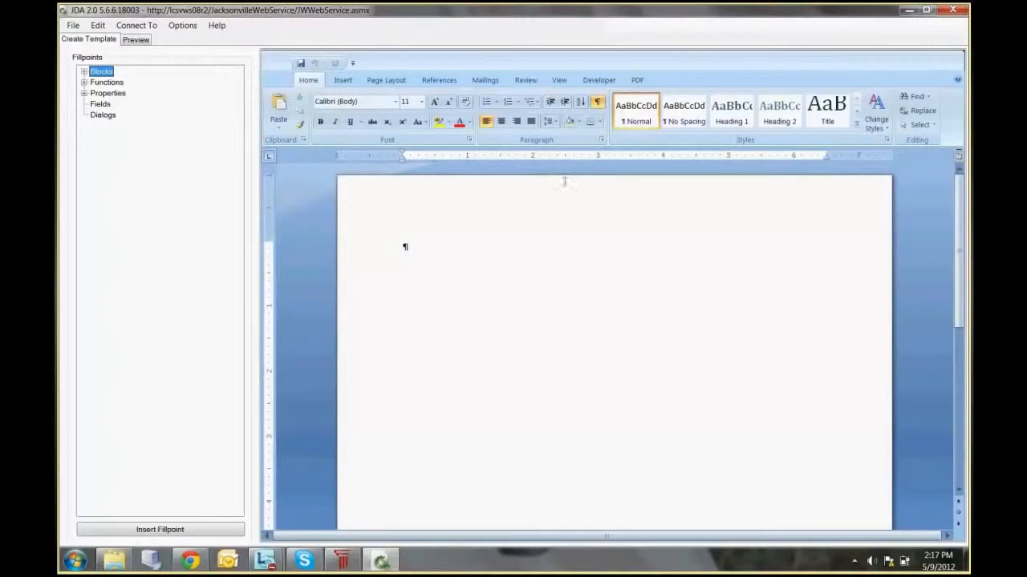
click(72, 26)
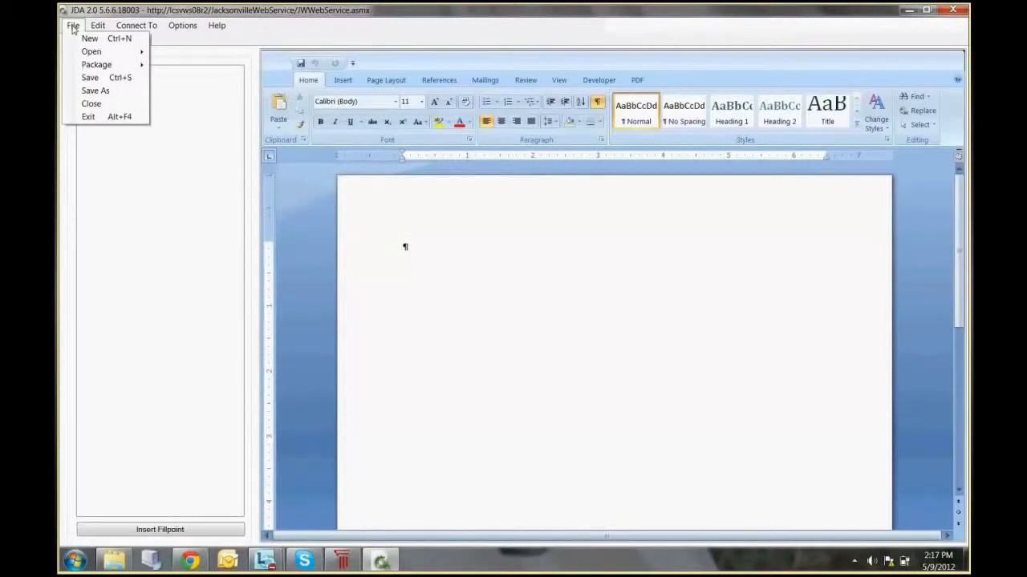
mouse_move(83, 53)
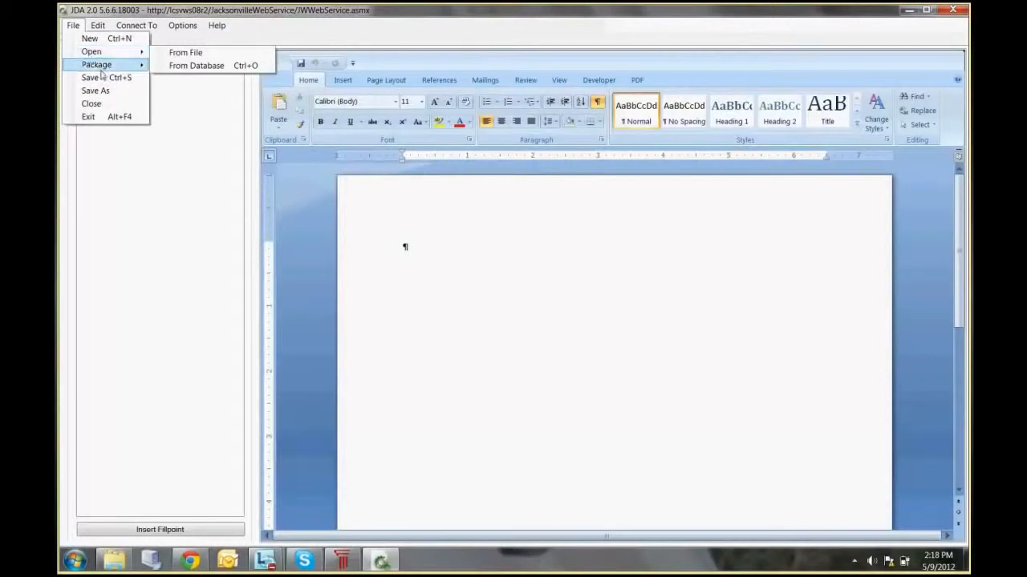
mouse_move(101, 74)
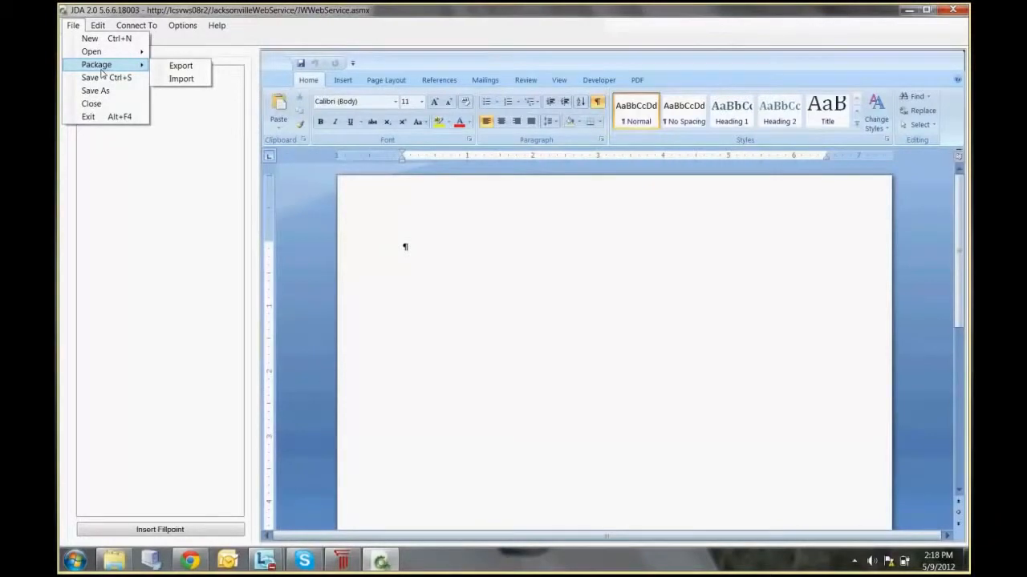
click(90, 38)
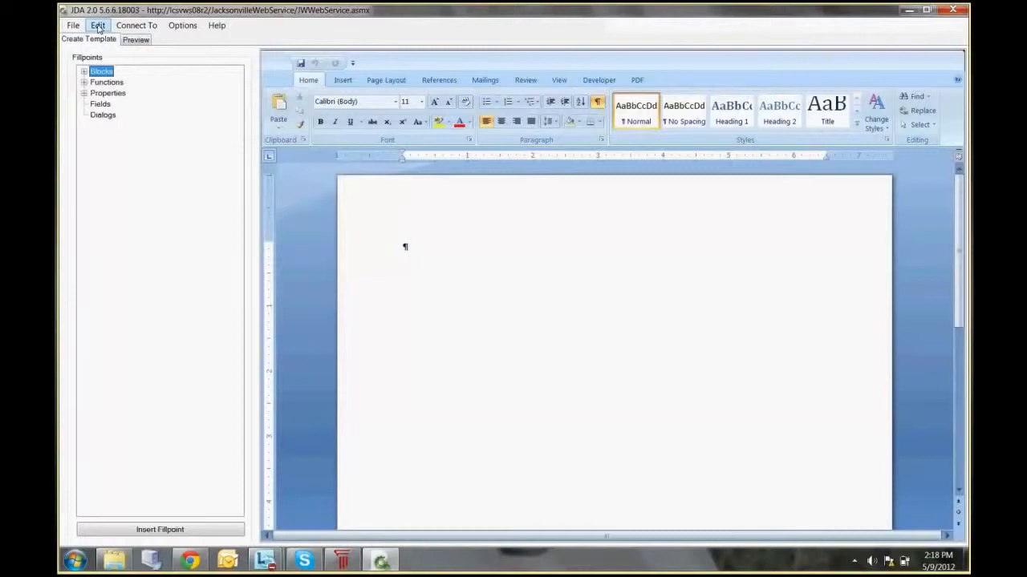
Step: Open the template's datasource and look through the saved queries, including JW_AllCourtEvents and JW_ArraignmentEvents
click(98, 26)
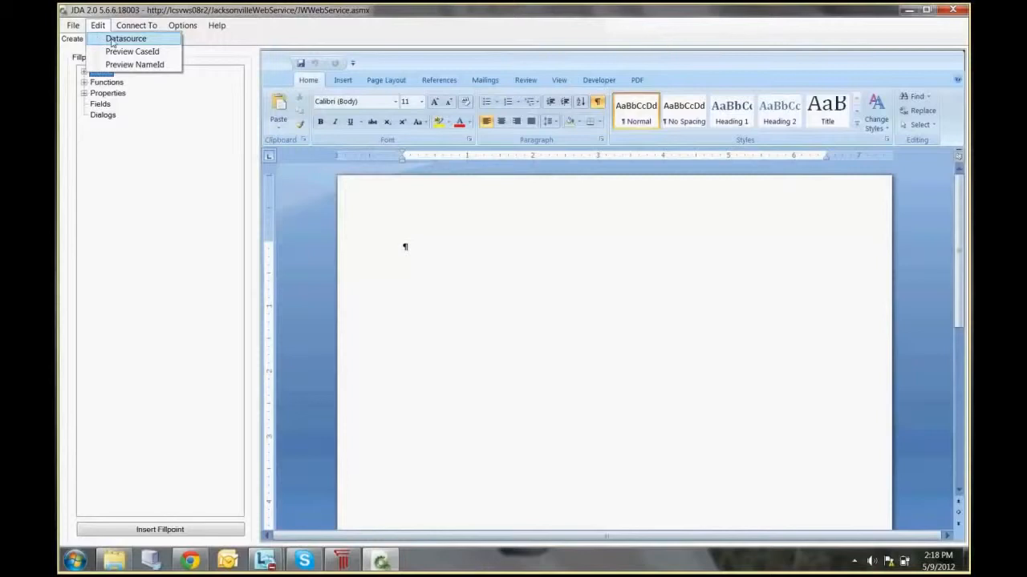
click(112, 40)
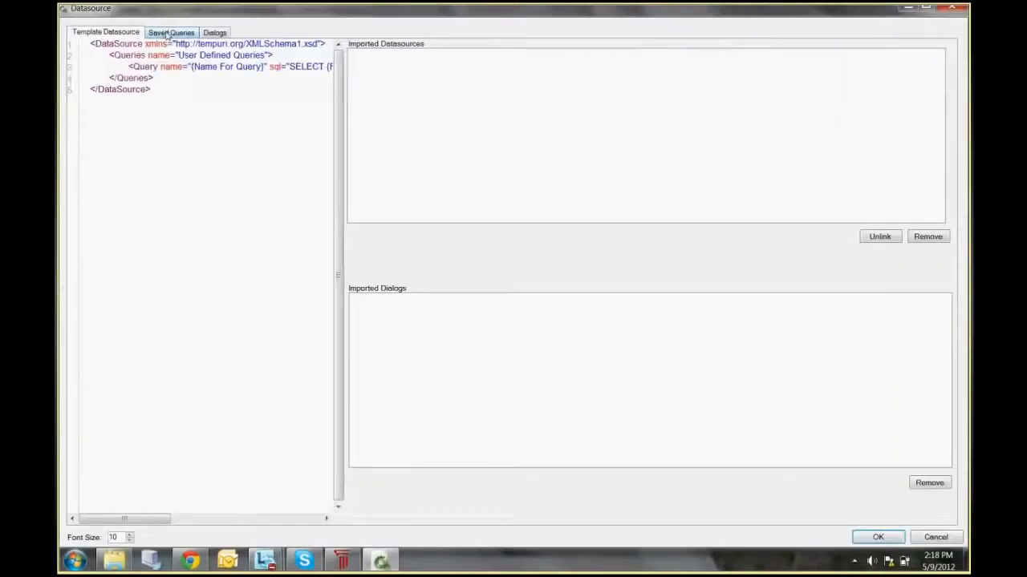
click(167, 33)
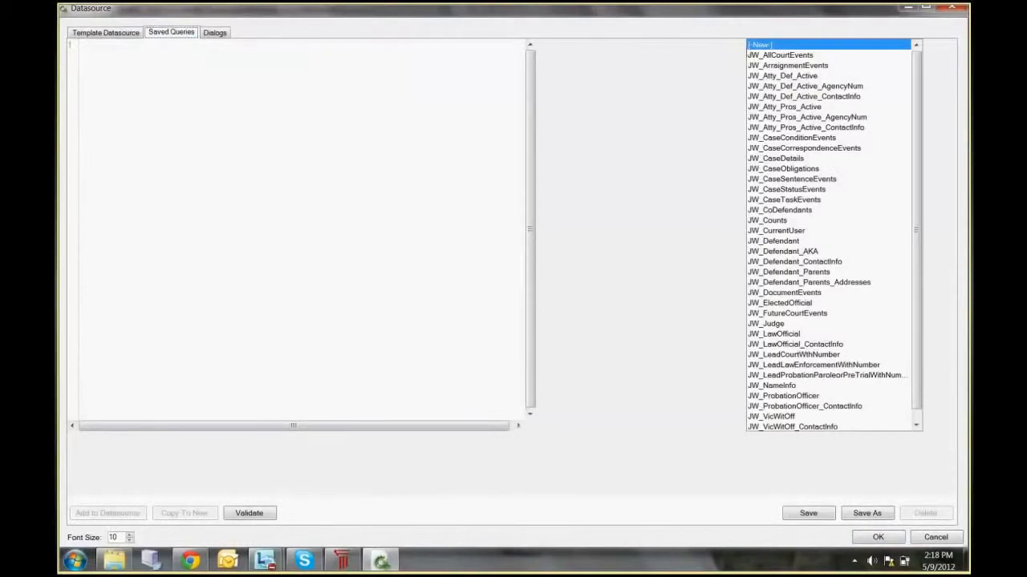
click(757, 56)
click(758, 66)
click(758, 45)
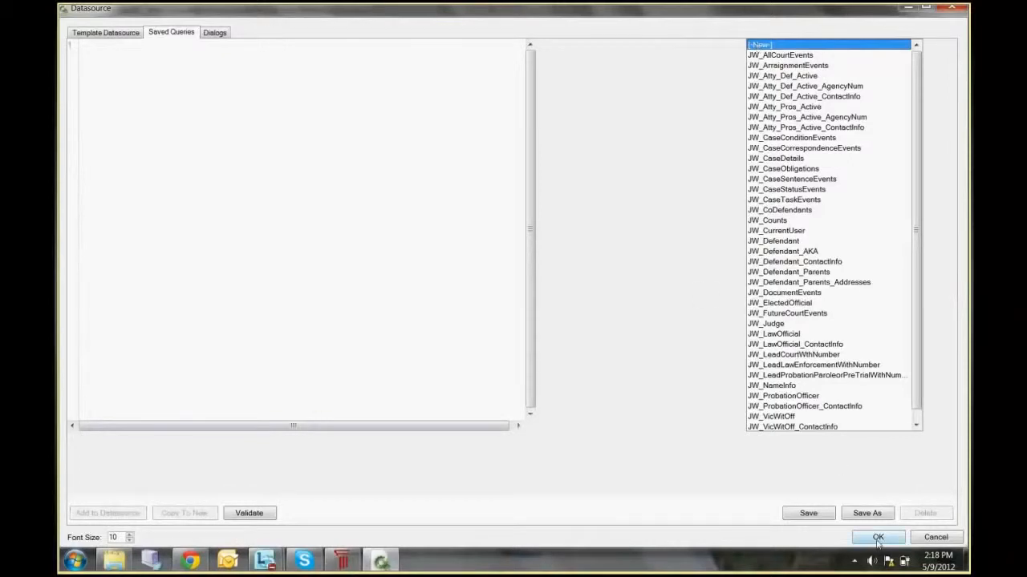
click(879, 537)
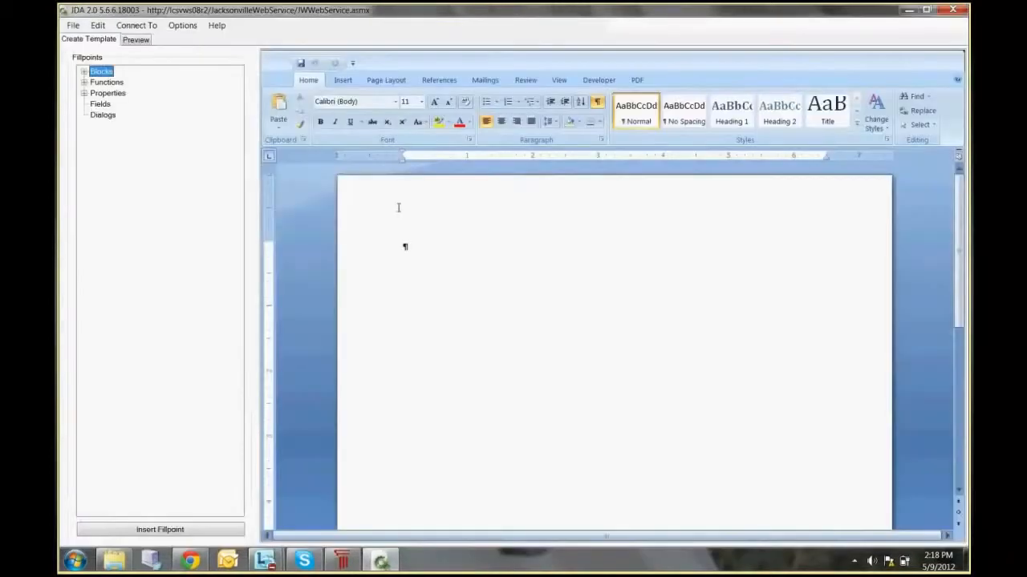
Step: Set the preview case ID to that of the case open in JustWare, checking it there
click(97, 24)
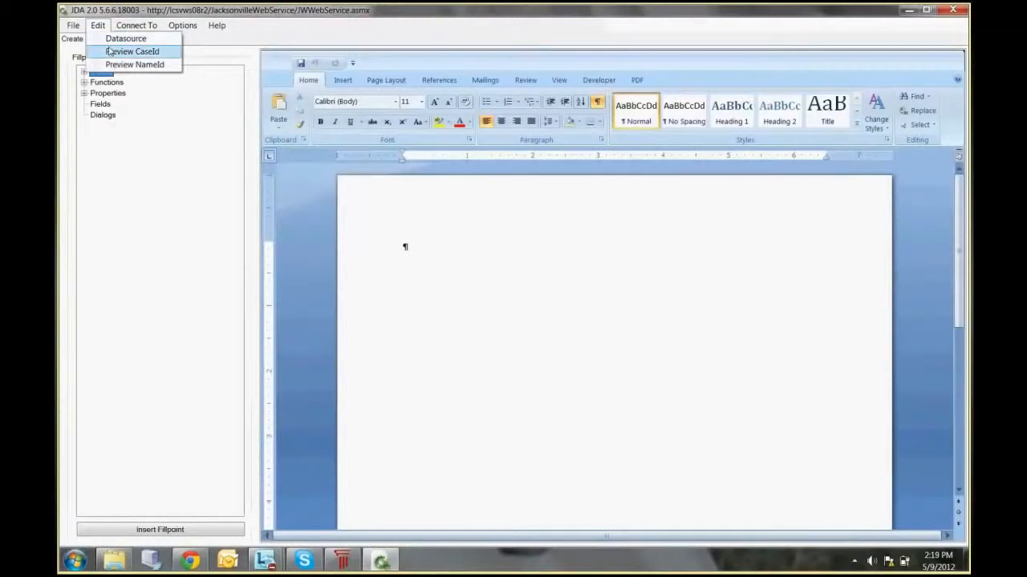
click(109, 52)
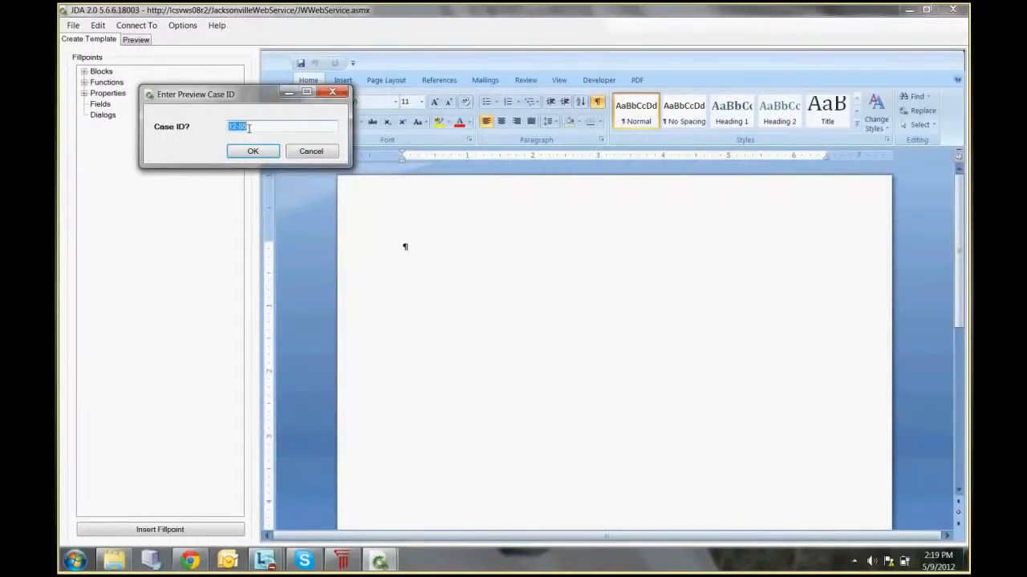
click(344, 562)
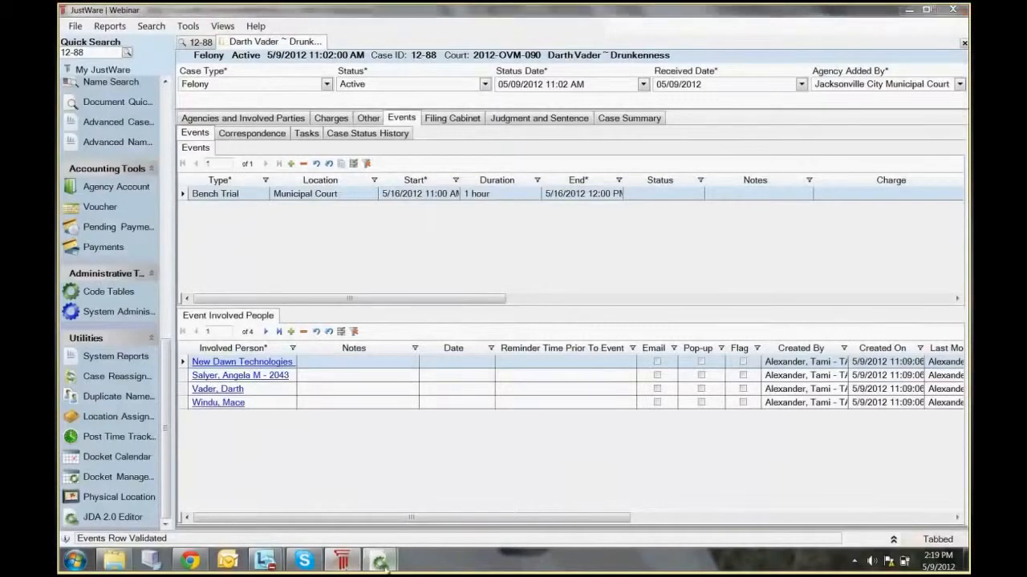
mouse_move(379, 561)
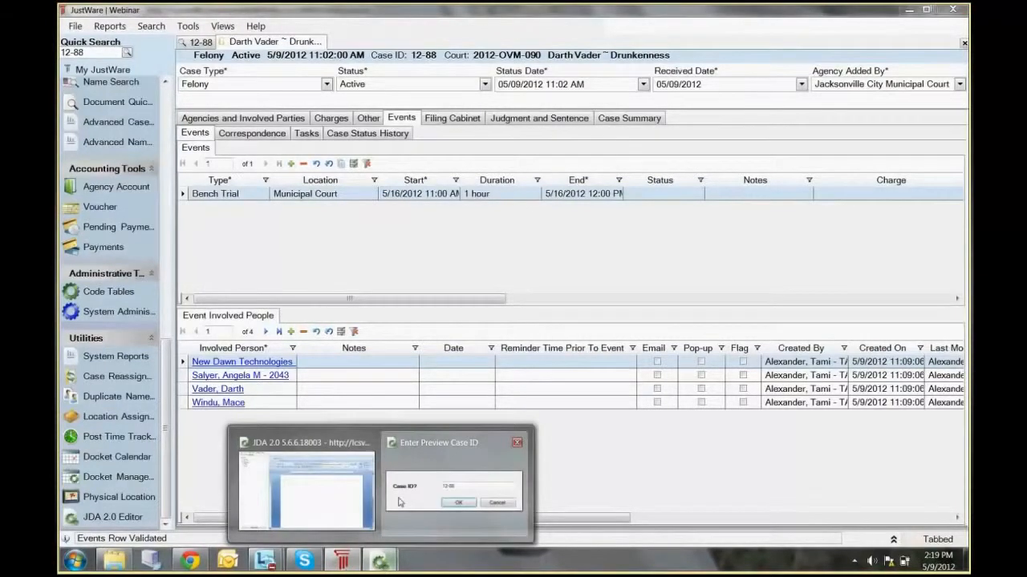
click(400, 502)
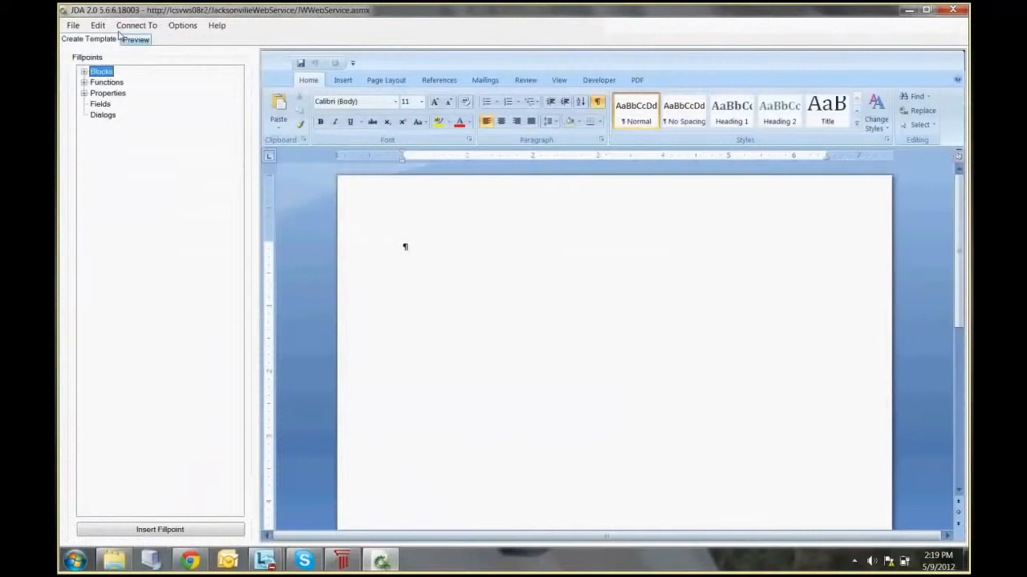
Step: Look through the connection and option settings, and view the JDA 2.0 Editor user guide before returning to the template
click(105, 26)
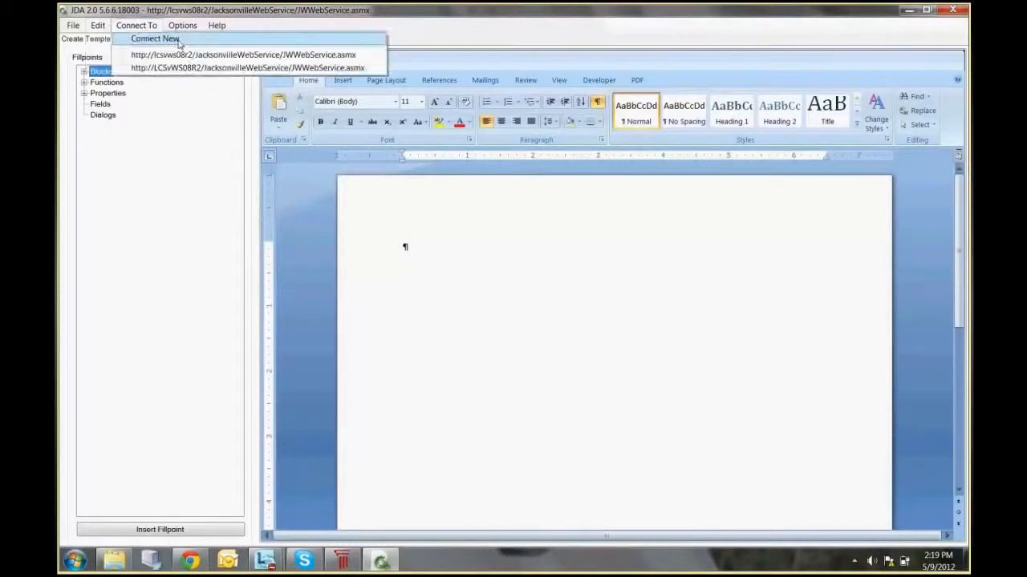
mouse_move(181, 24)
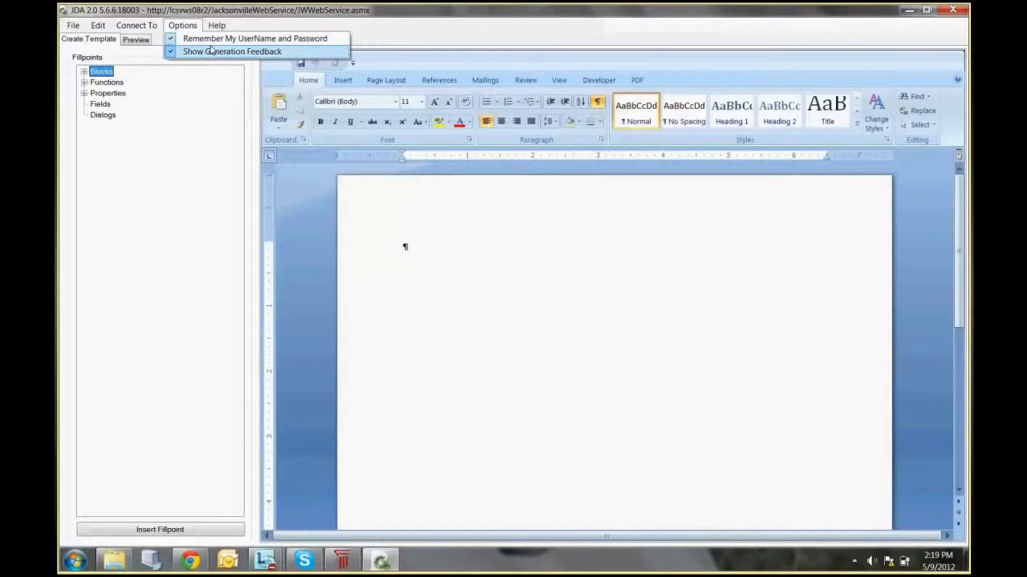
mouse_move(215, 26)
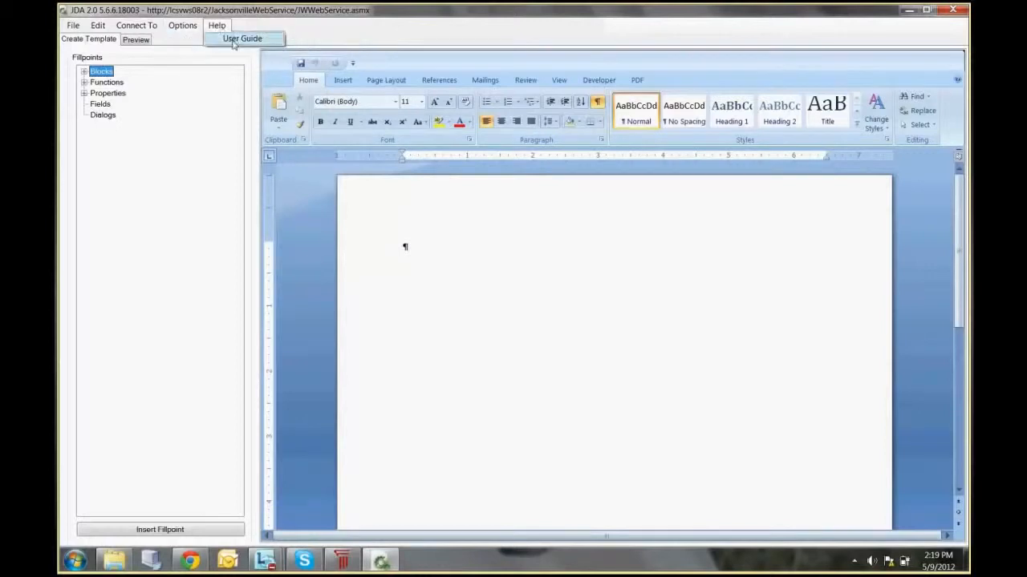
click(233, 40)
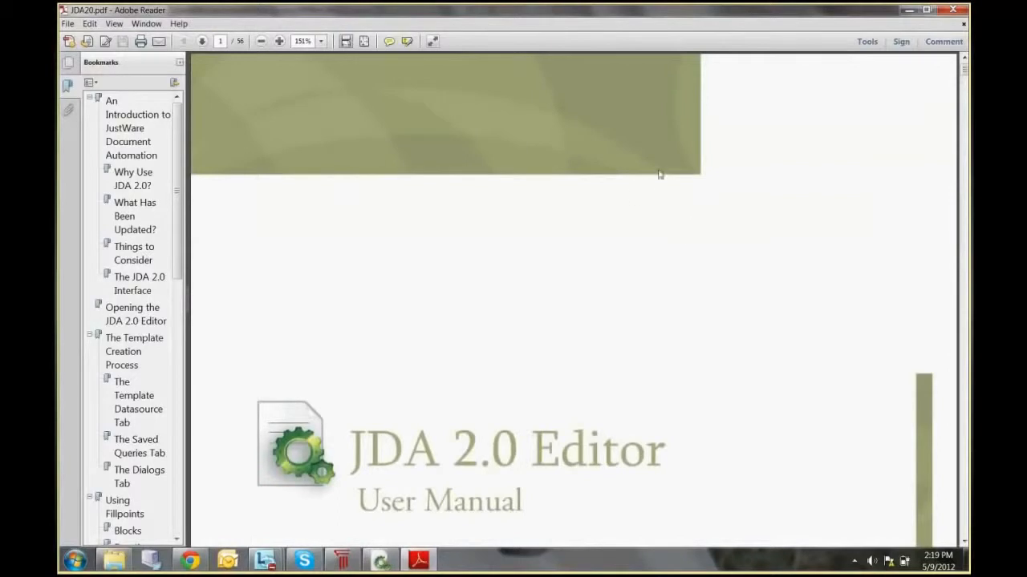
click(909, 11)
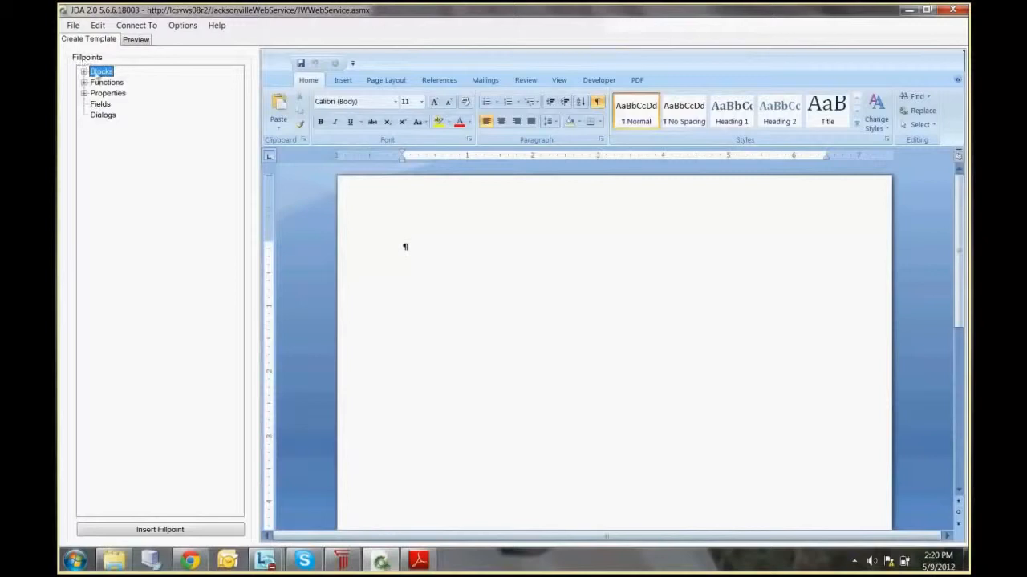
Step: Examine the available fillpoints under Blocks, Functions and Properties, including the Field properties and the Abbreviation and Character Casing functions
click(84, 72)
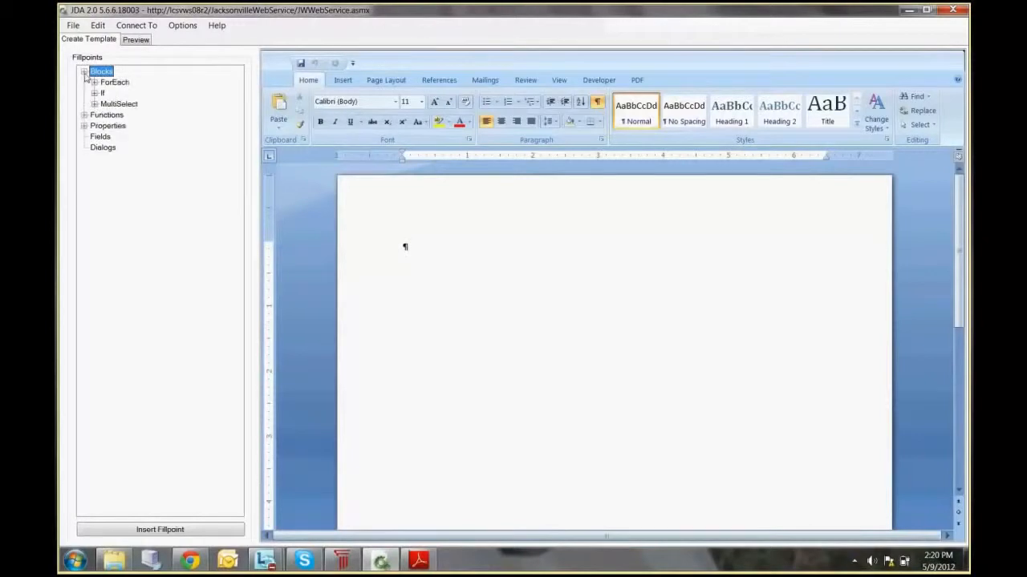
click(84, 115)
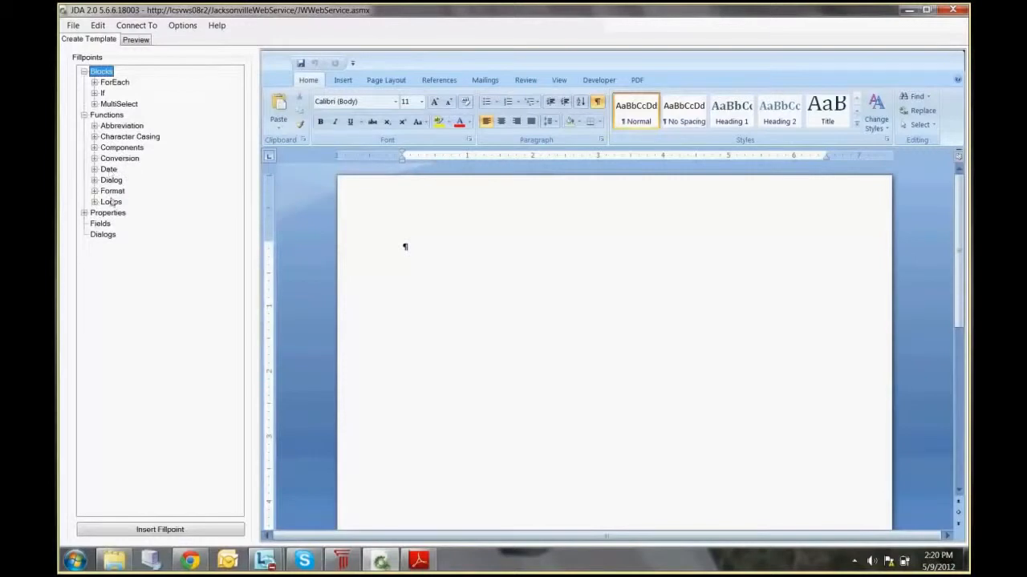
click(84, 213)
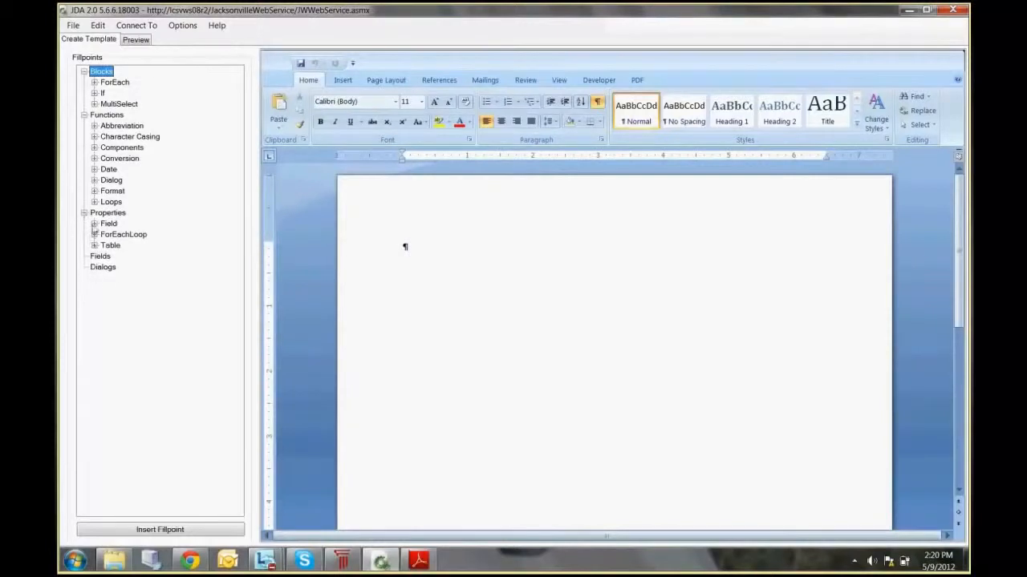
click(95, 224)
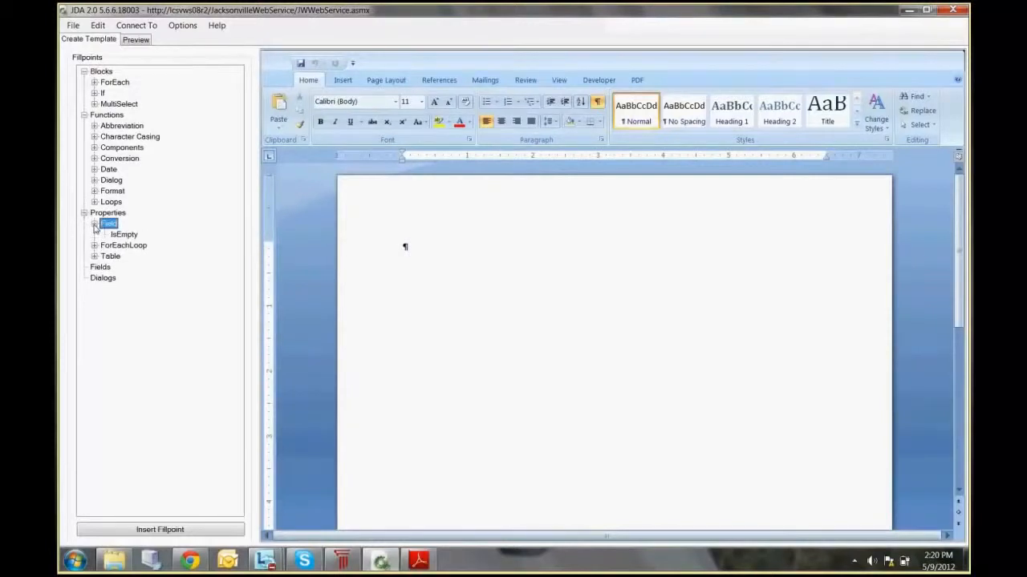
click(94, 225)
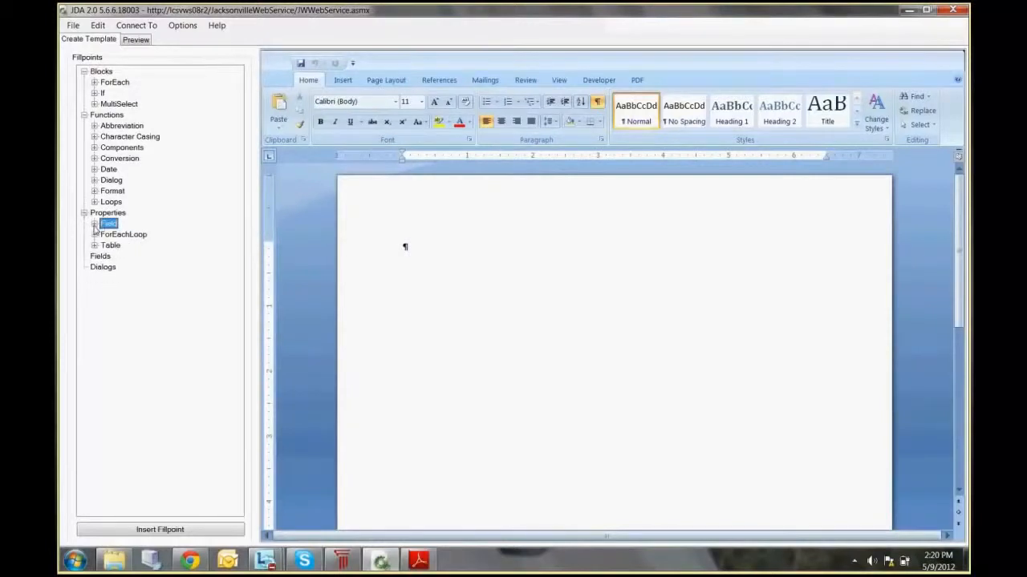
click(94, 127)
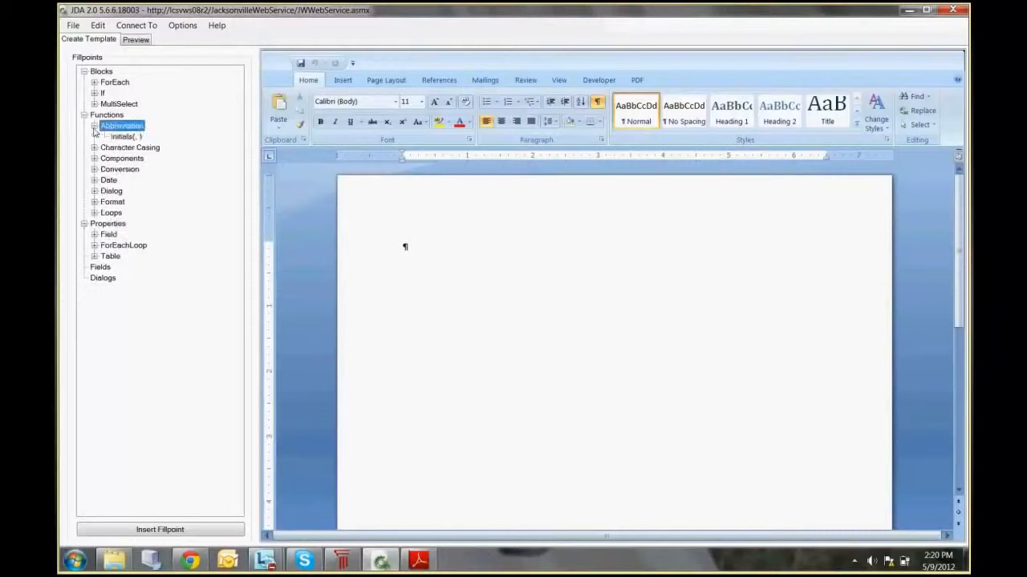
click(95, 126)
click(95, 137)
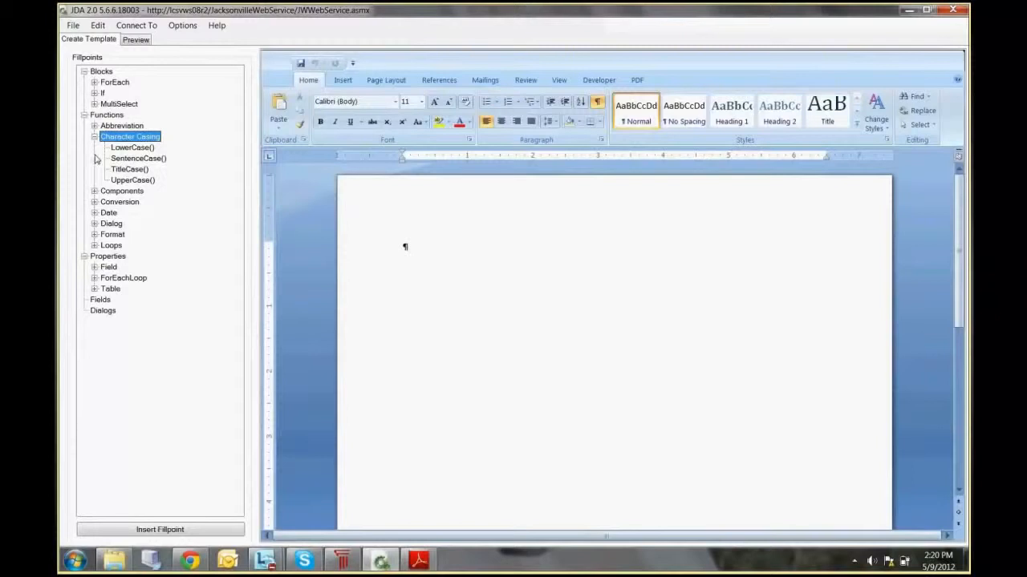
click(95, 137)
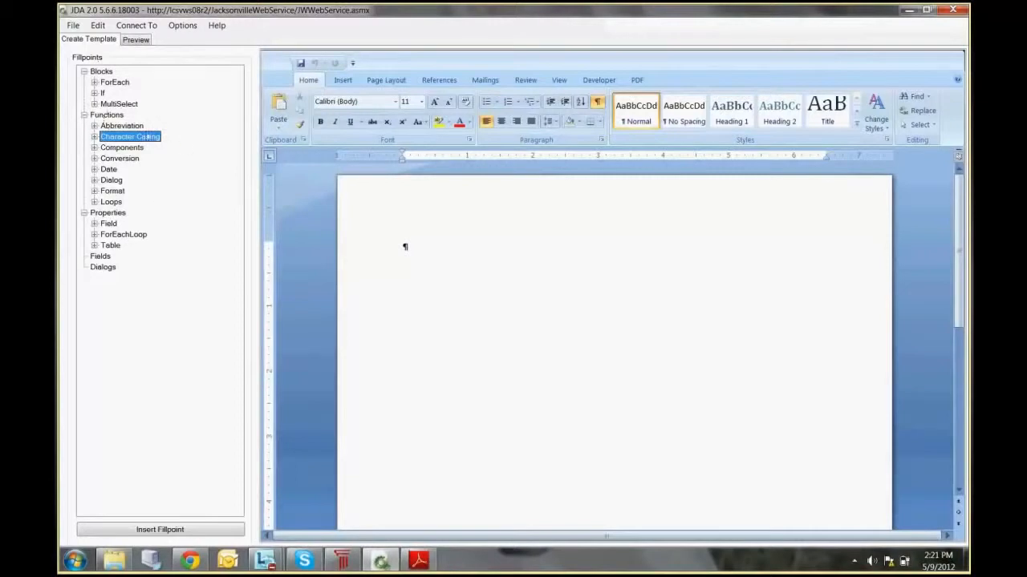
Step: Add the saved query JW_AllCourtEvents to the template's datasource
click(97, 27)
click(120, 39)
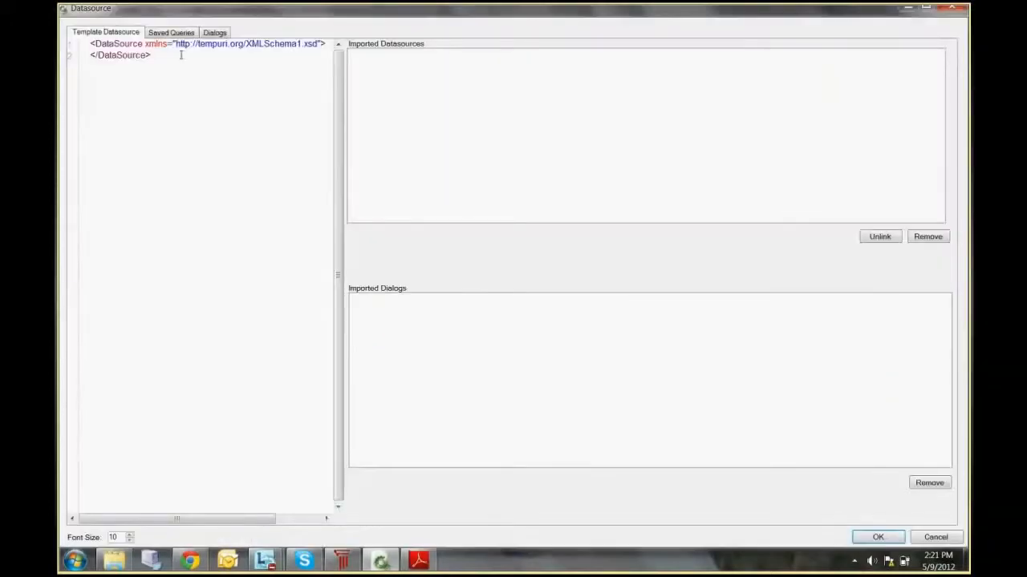
click(181, 35)
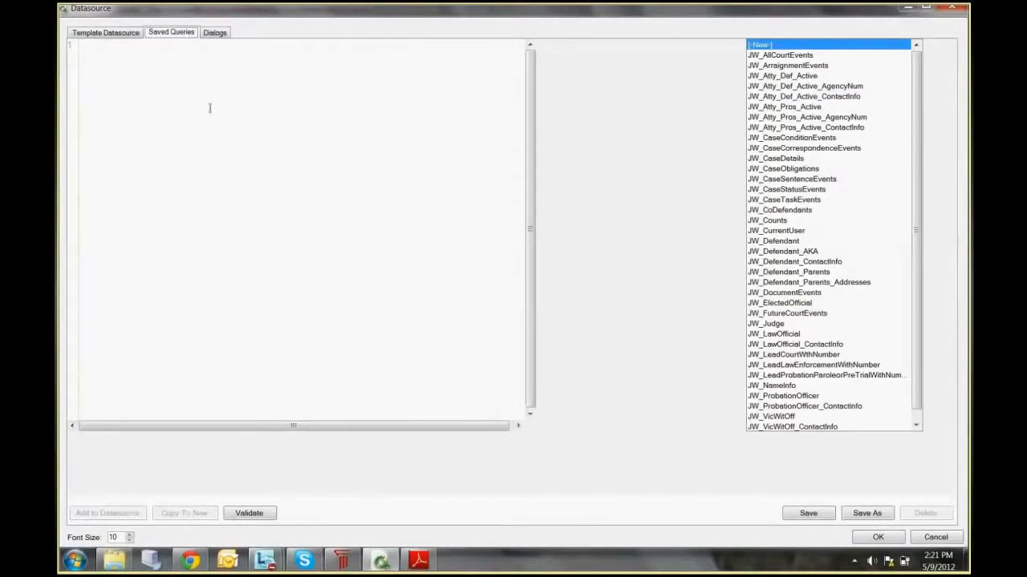
click(776, 56)
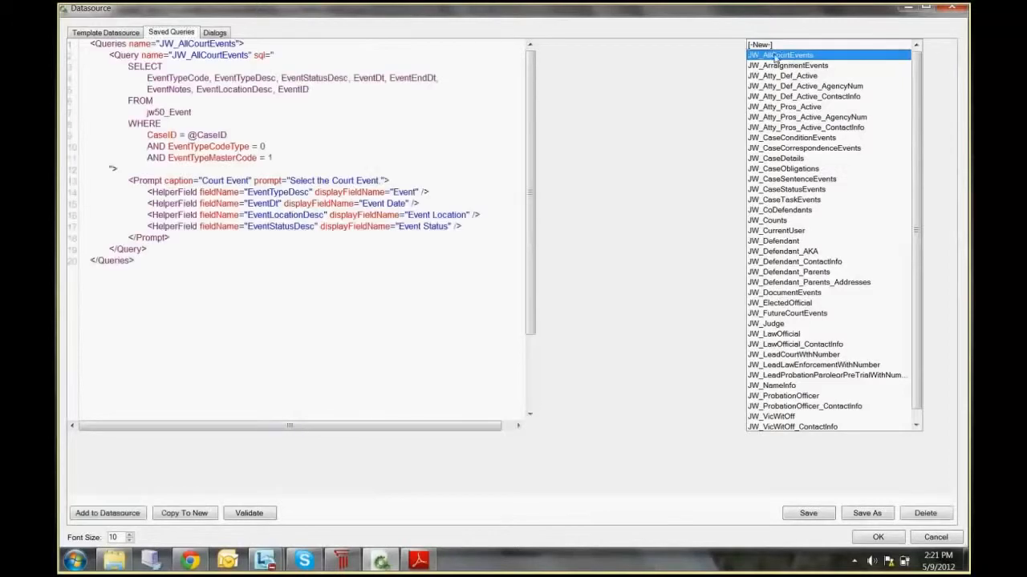
click(126, 515)
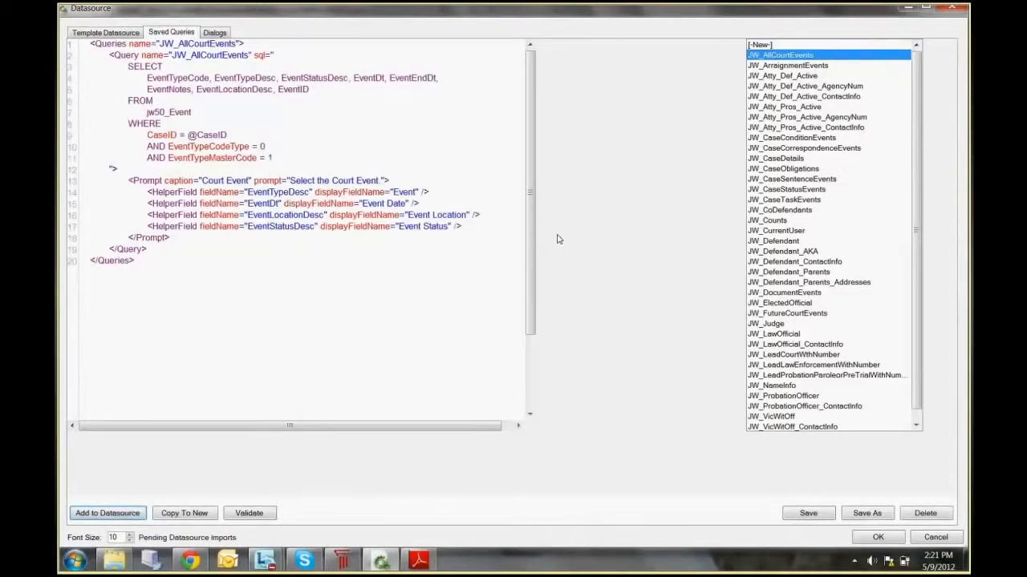
Step: View the saved queries JW_Atty_Pros_Active and JW_CaseDetails, and highlight the SELECT fields of JW_CaseDetails
click(775, 109)
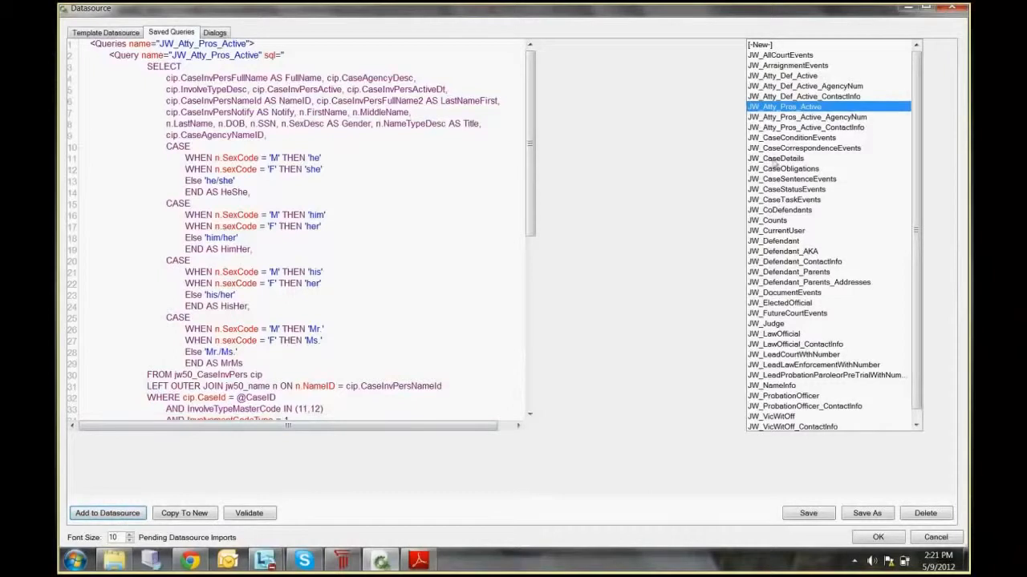
click(775, 161)
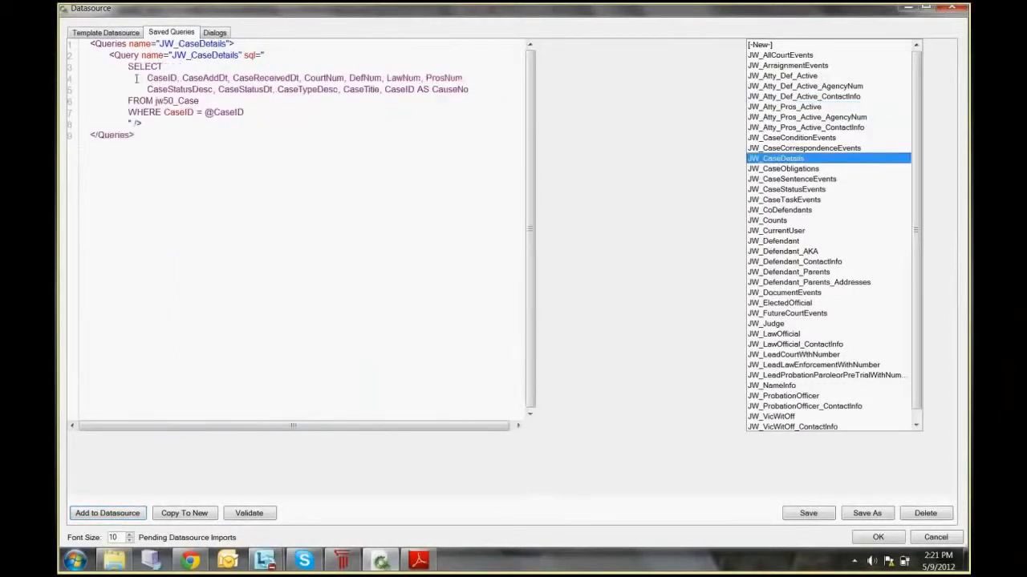
drag(146, 78, 468, 91)
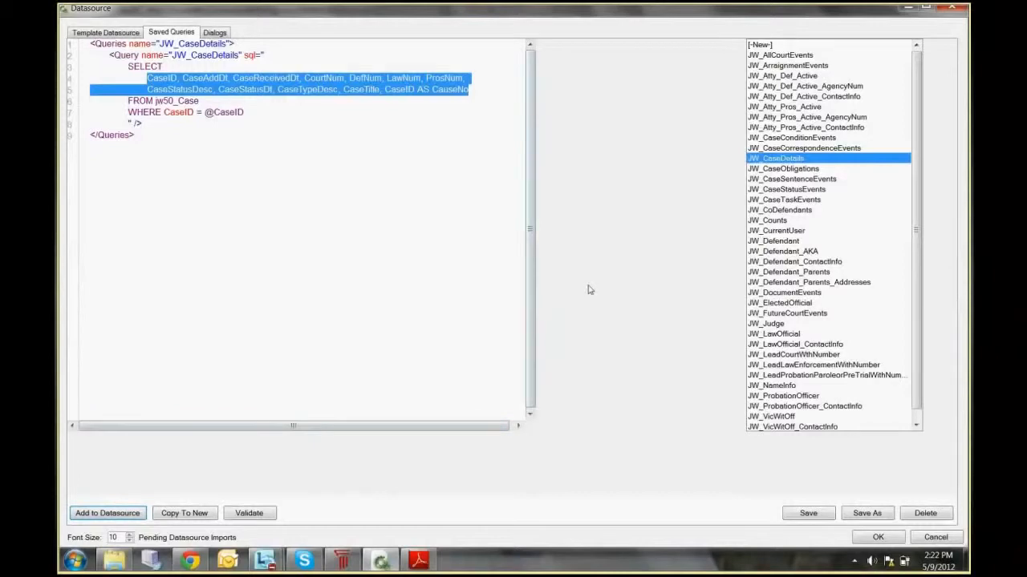
Step: Add the saved query JW_Counts to the template's datasource
click(772, 220)
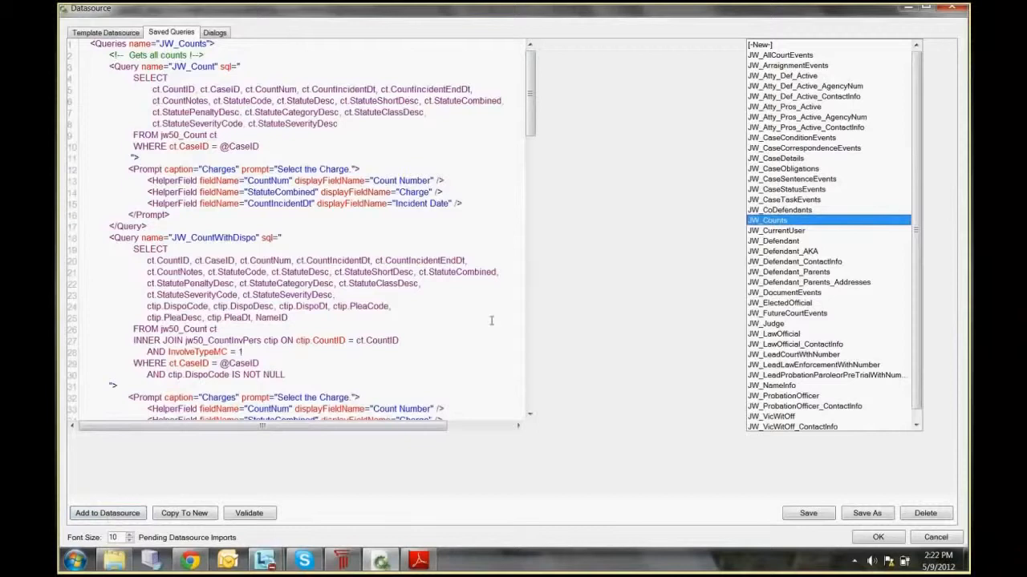
click(110, 516)
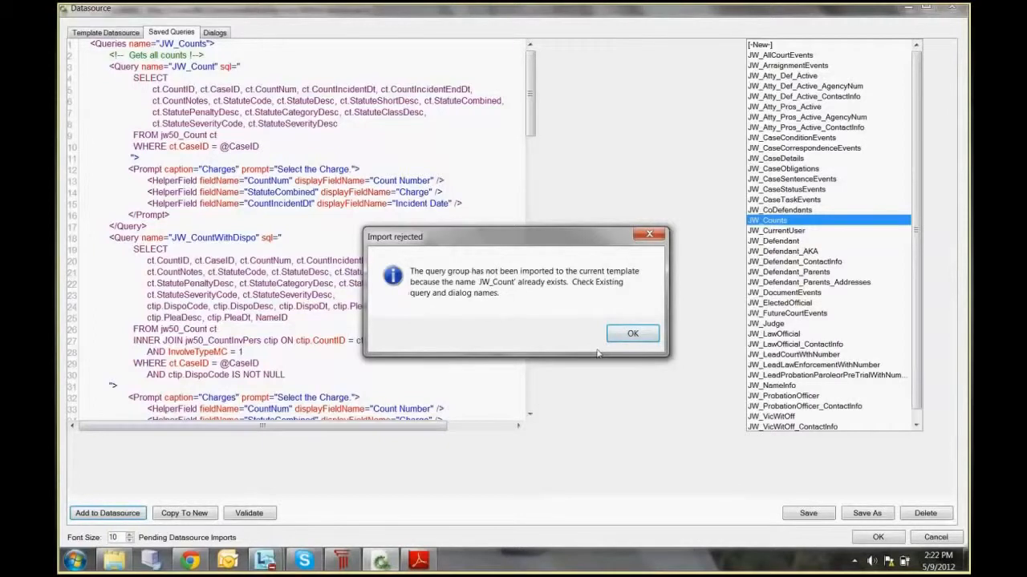
click(629, 334)
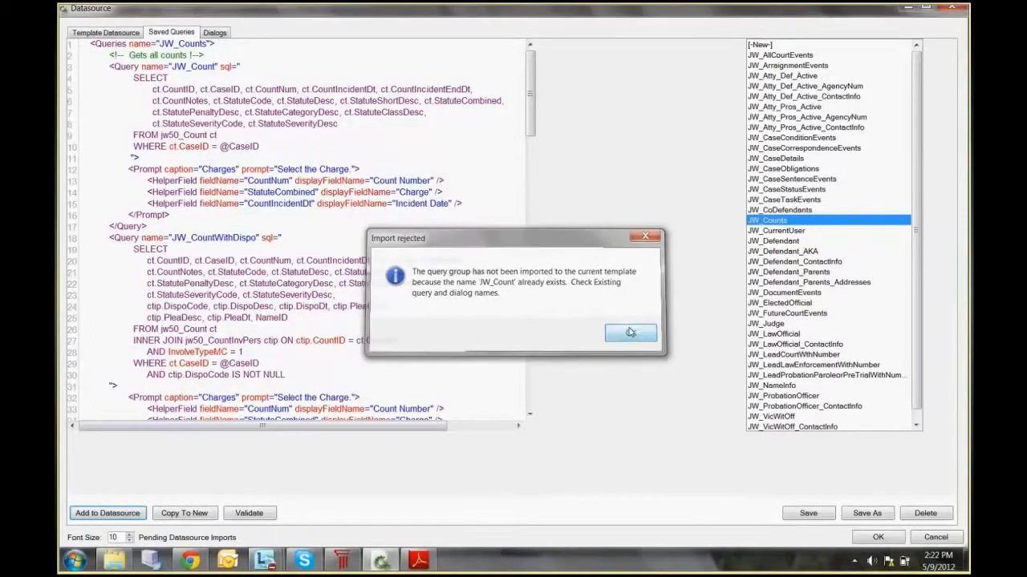
Step: Add JW_Defendant, JW_VicWitOff and JW_VicWitOff_ContactInfo to the datasource, view JW_ElectedOfficial, and accept the datasource changes
click(754, 241)
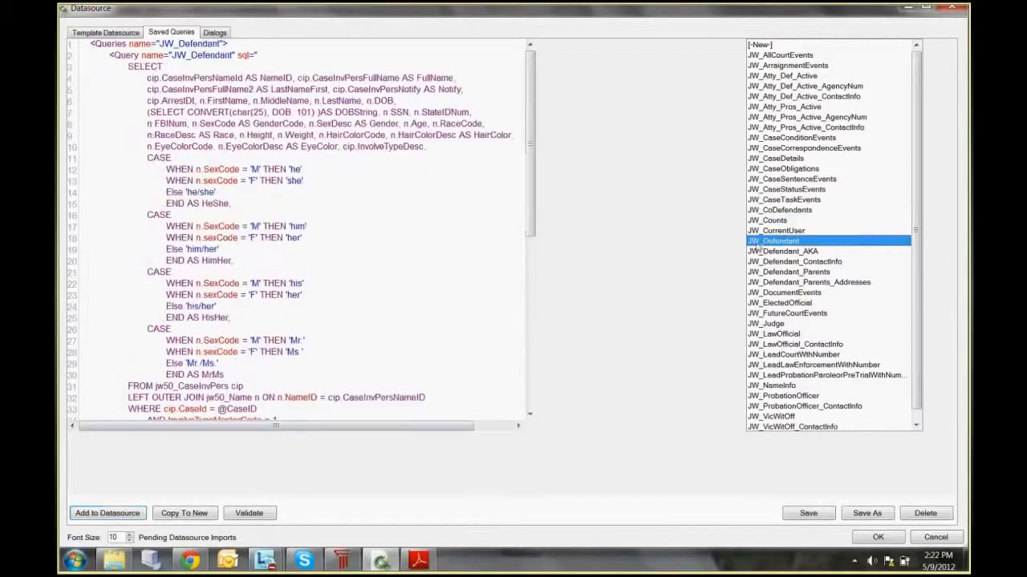
click(96, 517)
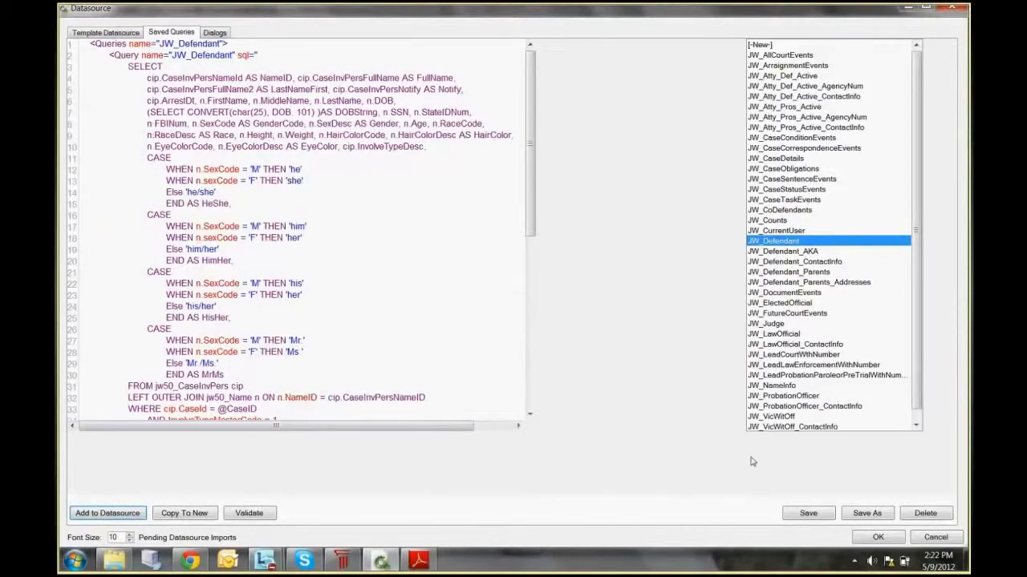
click(770, 416)
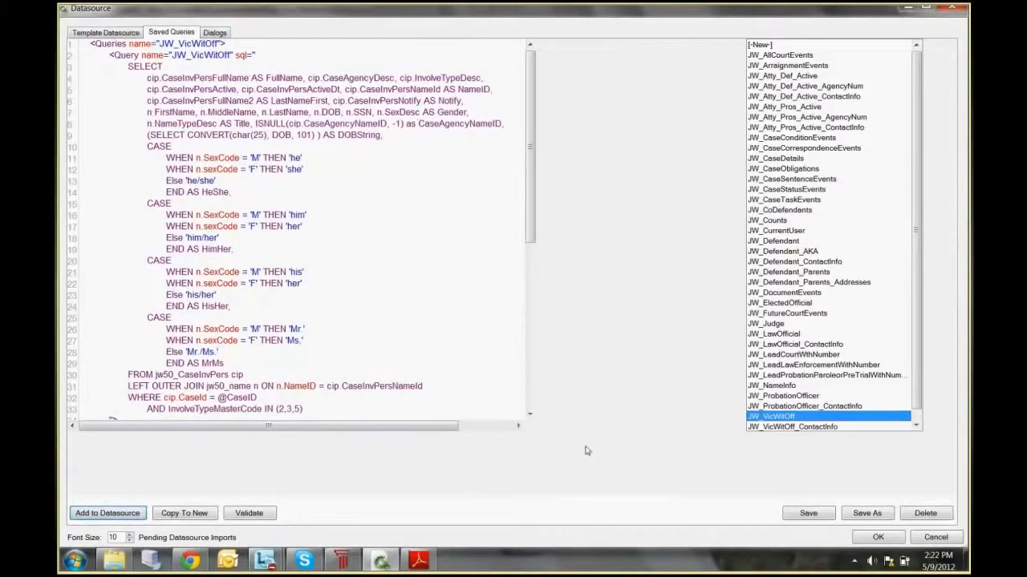
click(786, 428)
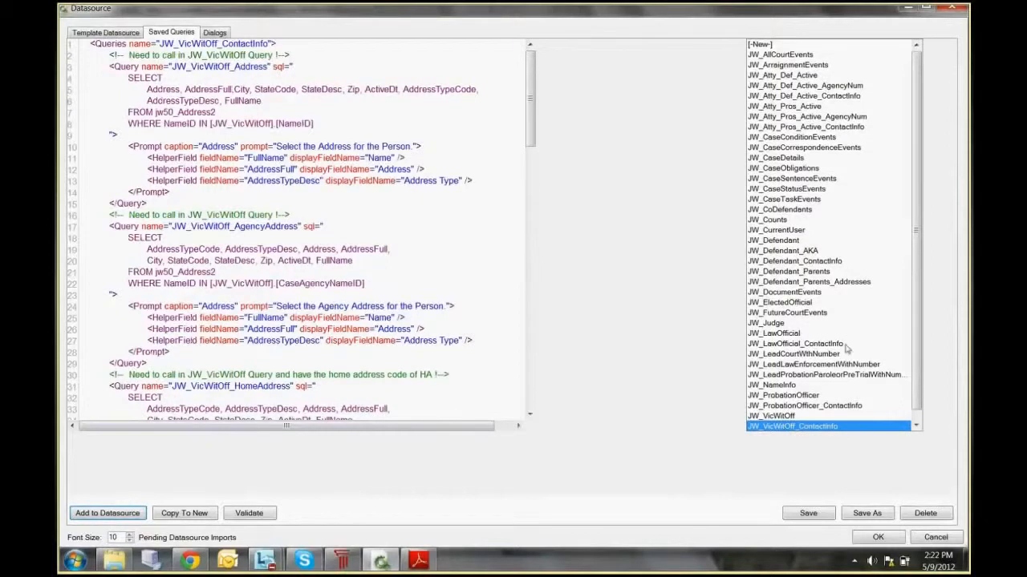
click(768, 304)
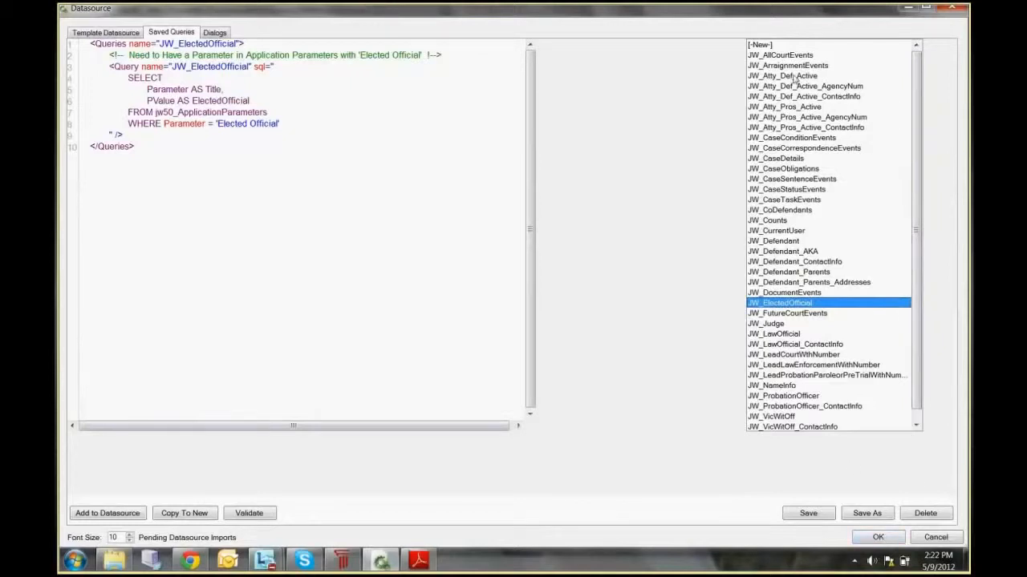
click(877, 539)
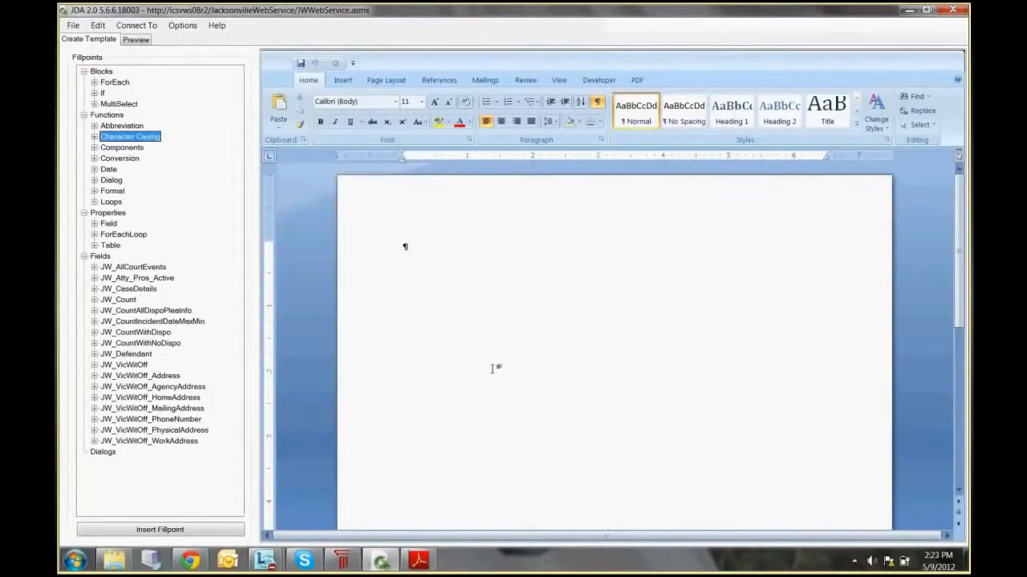
Step: Insert the EventDt fillpoint from JW_AllCourtEvents into the blank template and preview the resulting document
click(93, 267)
click(123, 278)
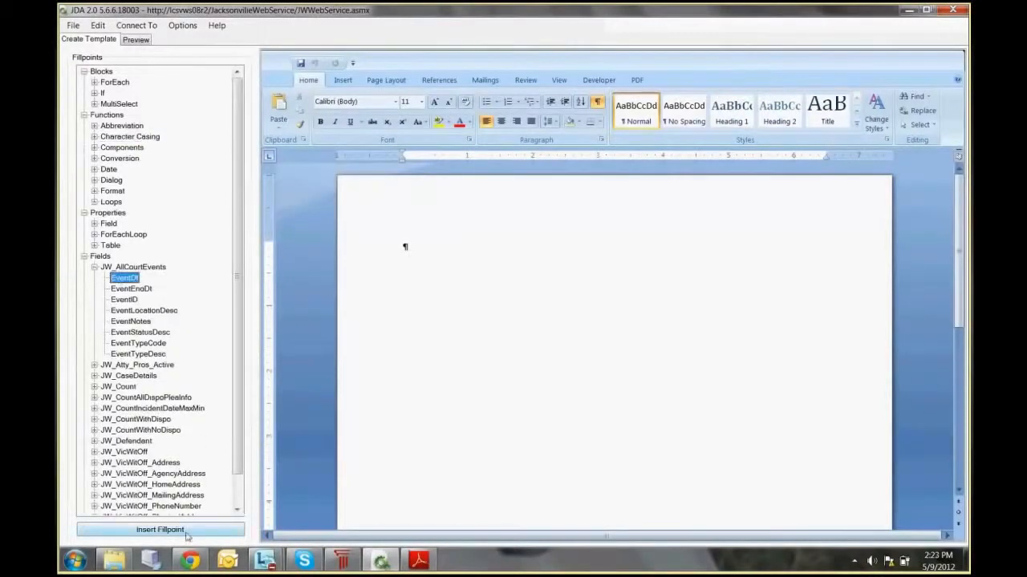
click(186, 534)
click(491, 313)
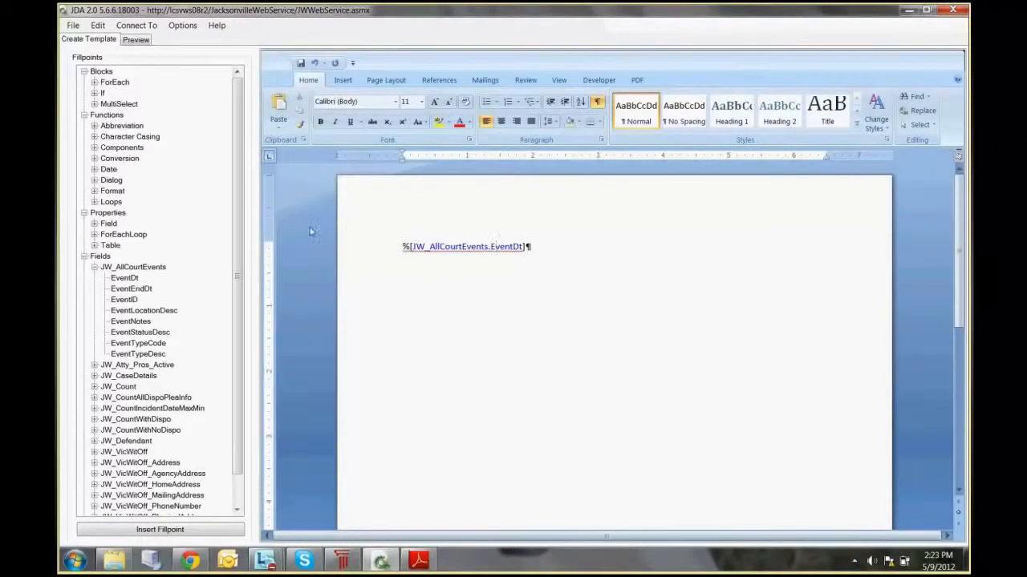
click(135, 40)
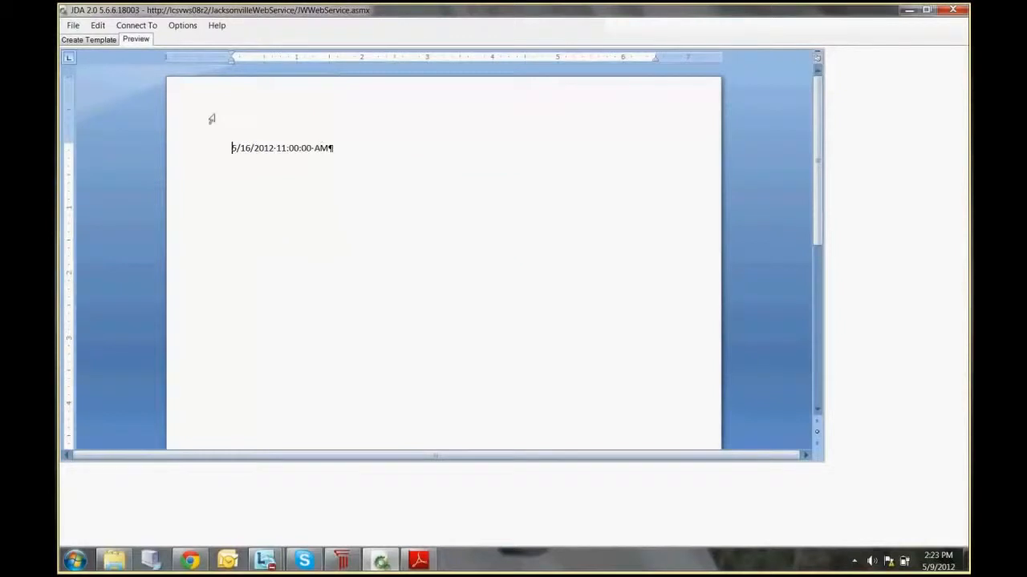
click(102, 40)
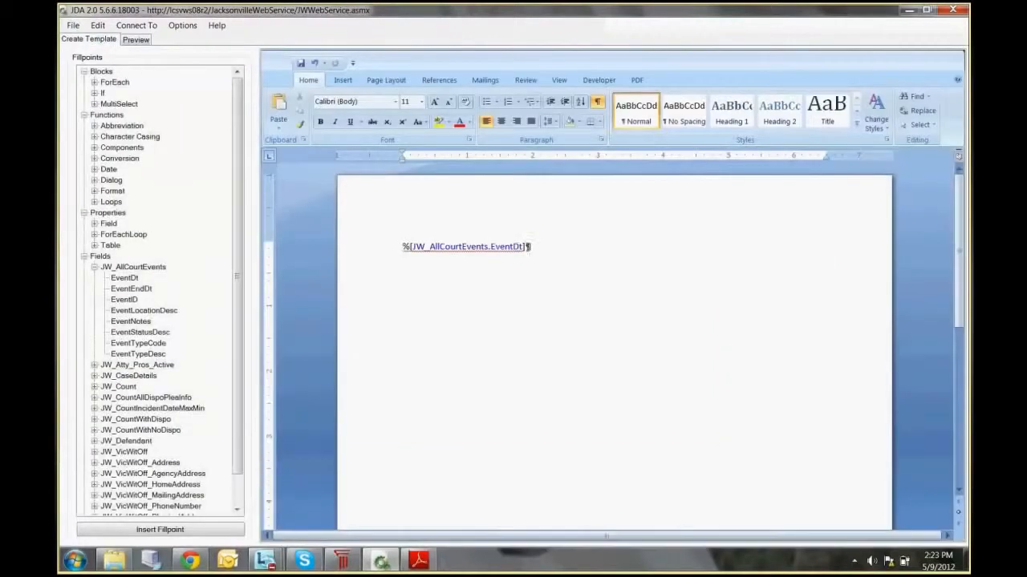
Step: Replace the EventDt fillpoint with the FormatDate function and insert JW_AllCourtEvents.EventDt as its first parameter
click(512, 247)
drag(527, 247, 402, 247)
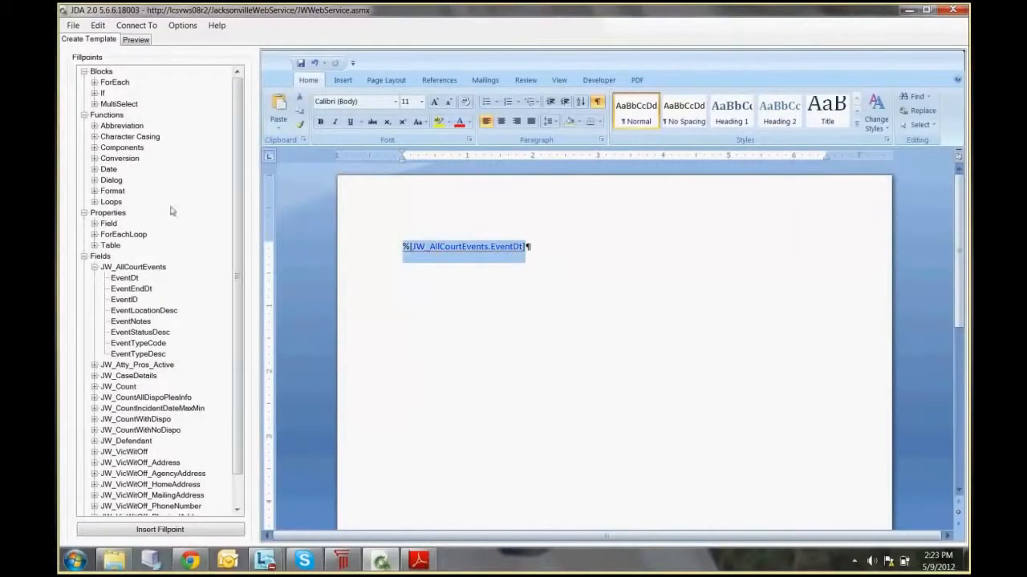
click(95, 169)
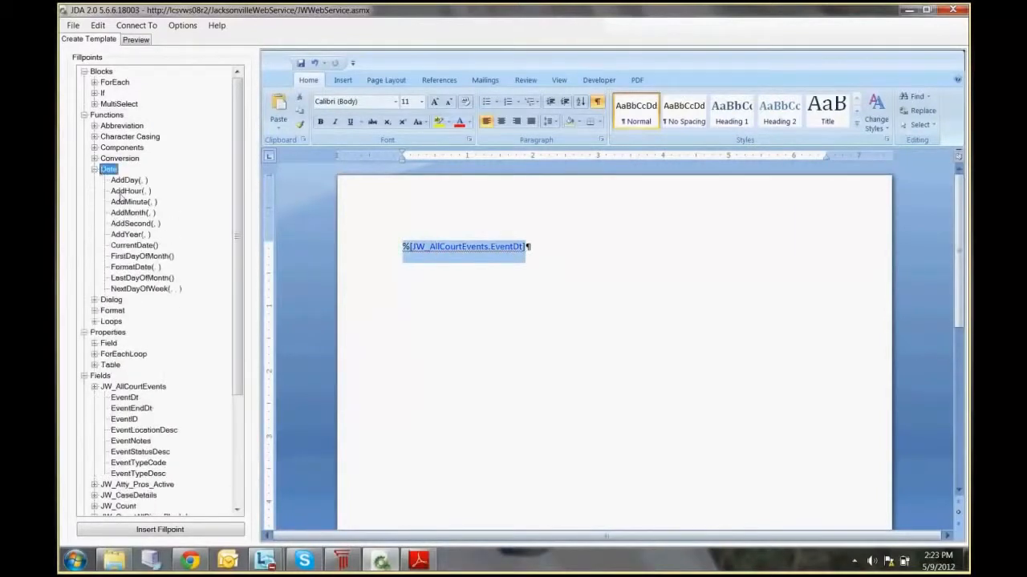
double_click(145, 269)
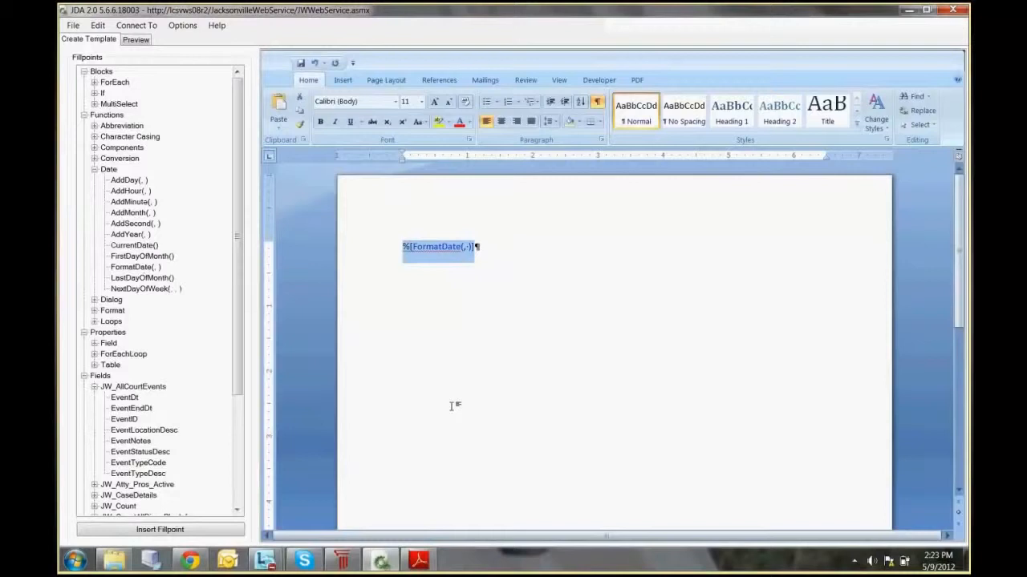
click(464, 246)
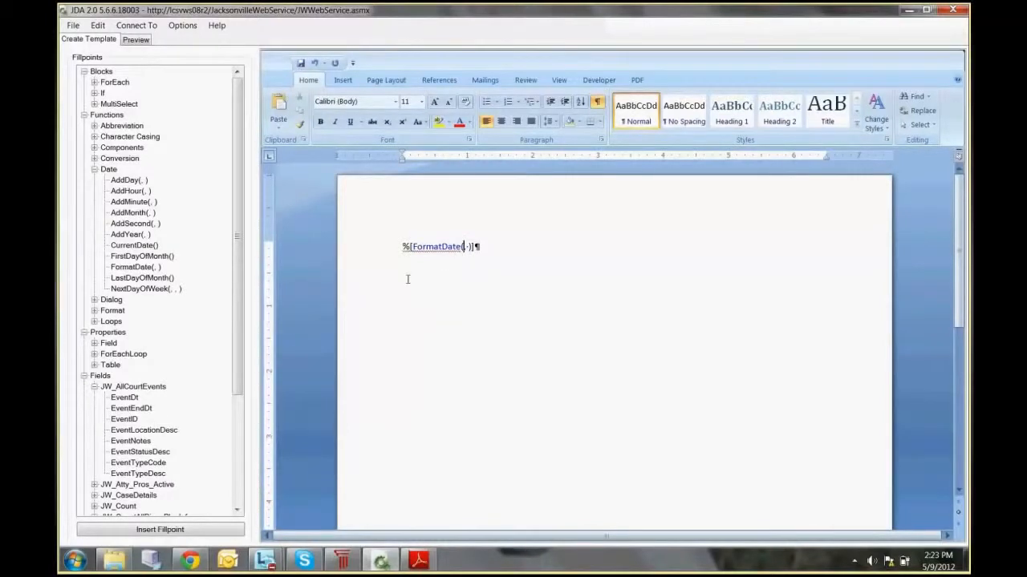
click(122, 397)
click(184, 530)
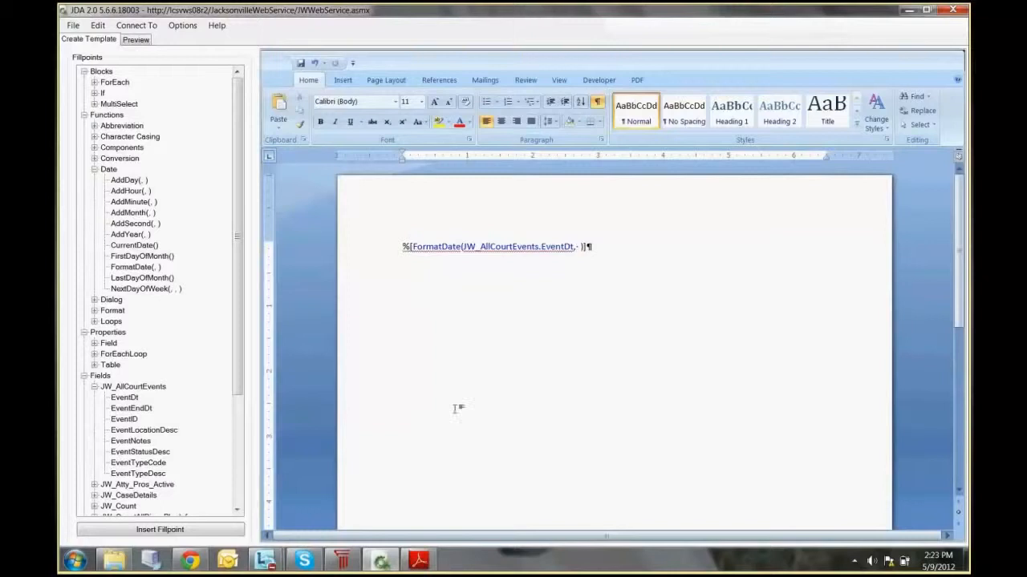
Step: Search the JDA 2.0 Editor user manual in Adobe Reader for "formatdate" and examine the table of date formatting options
click(418, 560)
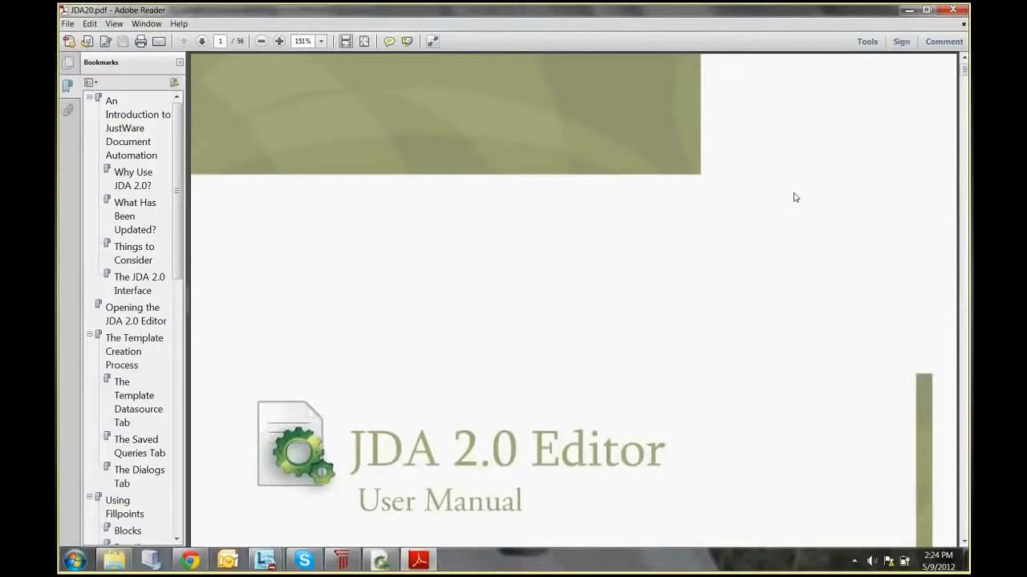
key(ctrl+f)
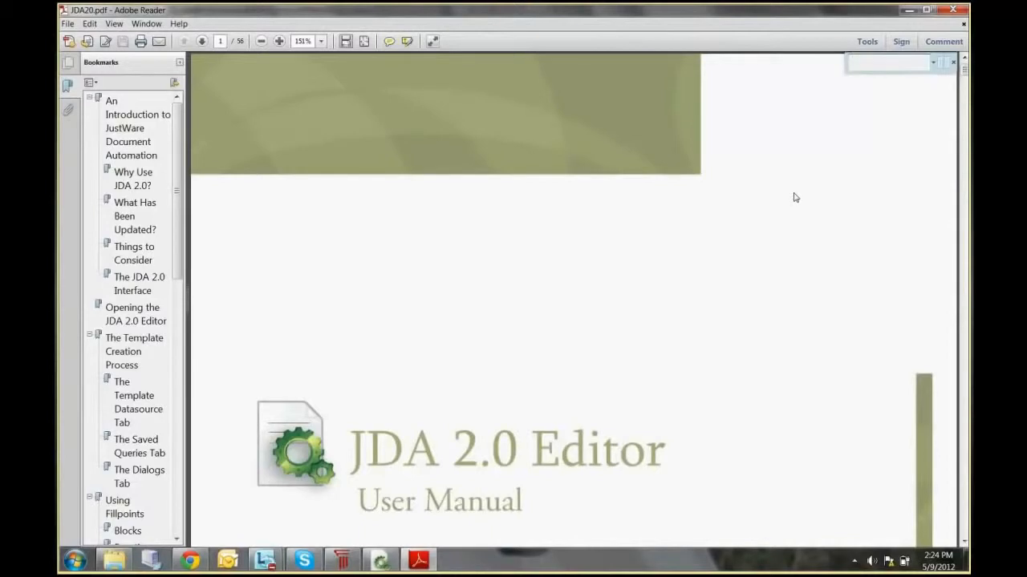
text(formatdate)
key(Return)
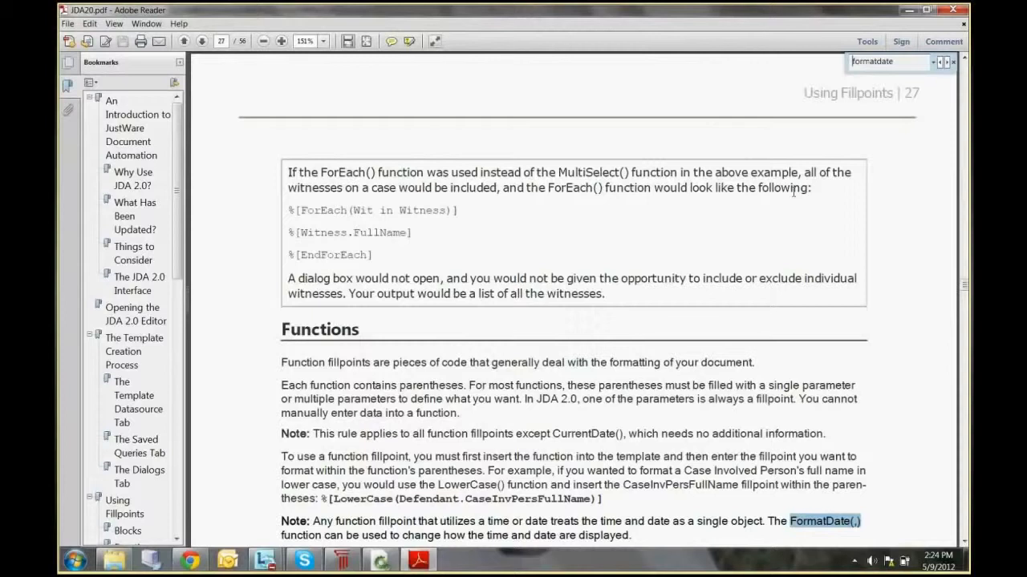
click(946, 65)
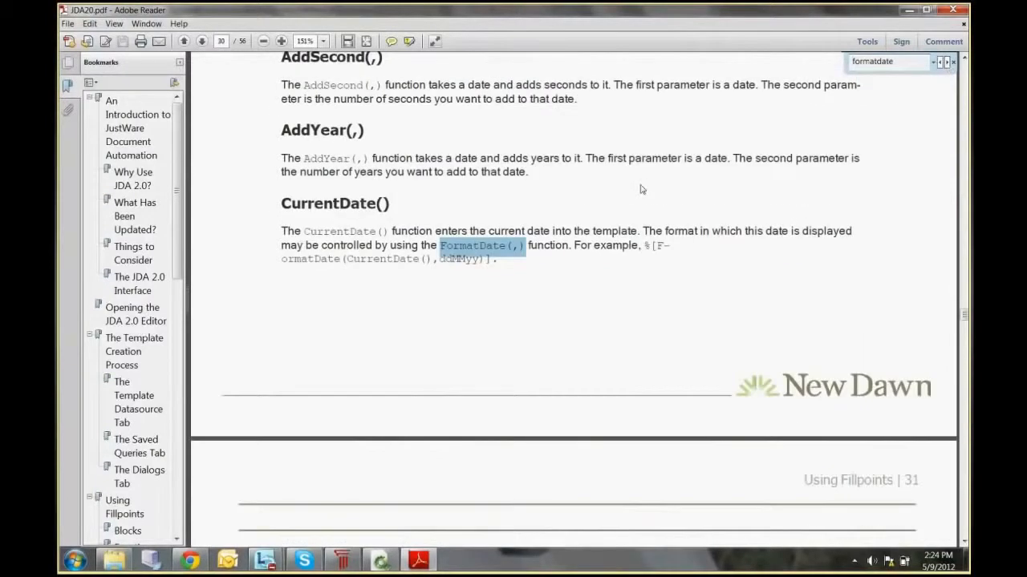
scroll(633, 186, down, 5)
scroll(628, 183, down, 8)
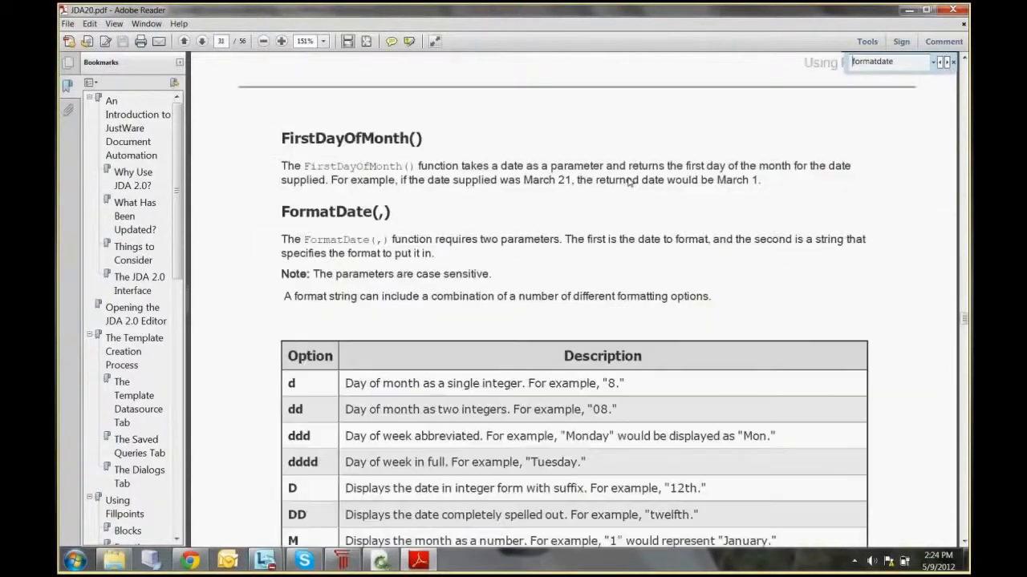
scroll(562, 161, down, 3)
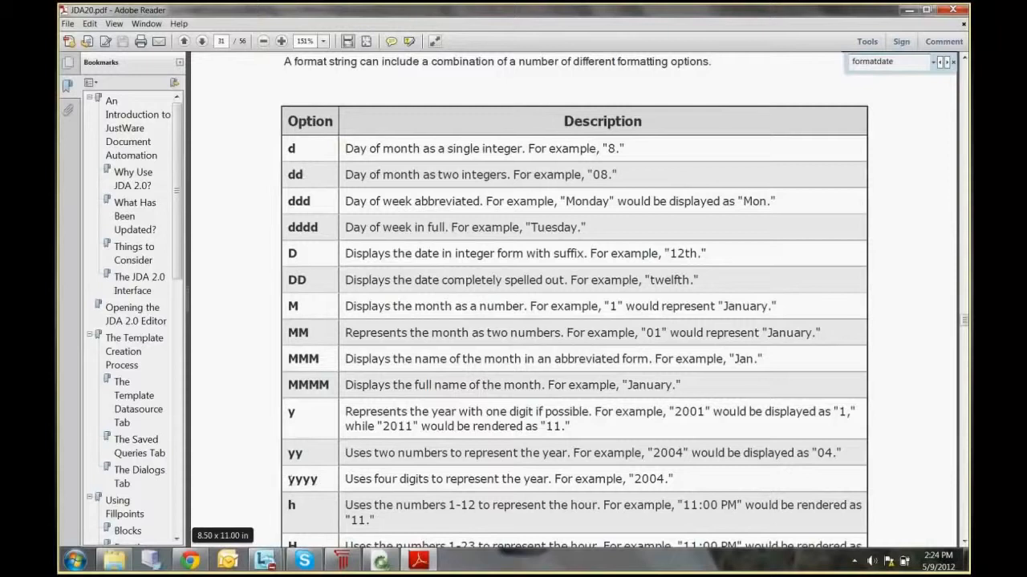
double_click(630, 478)
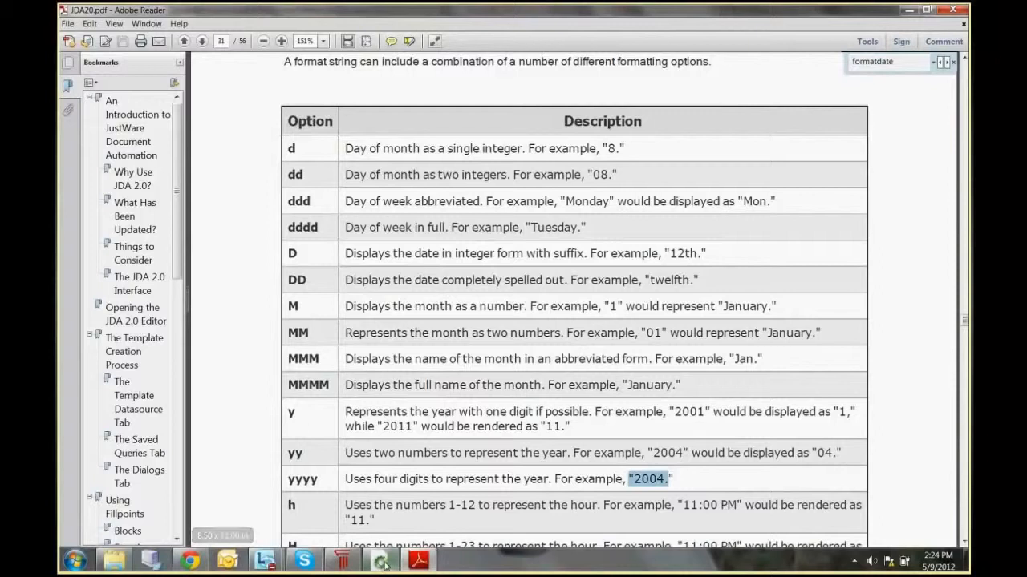
Step: Switch back to the JDA editor, set the FormatDate format parameter to "MMMM d, yyyy", and preview the document
mouse_move(386, 565)
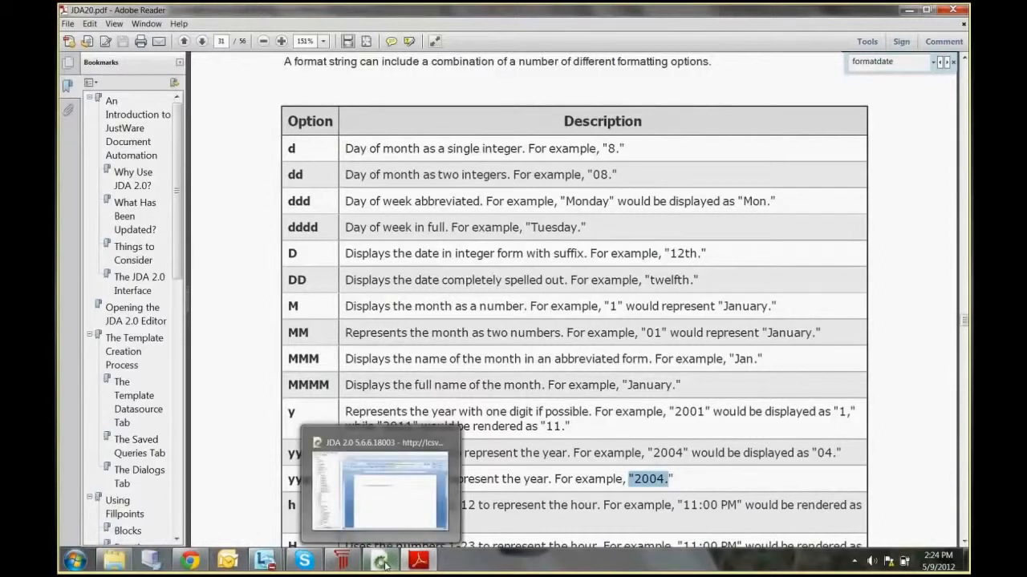
click(383, 561)
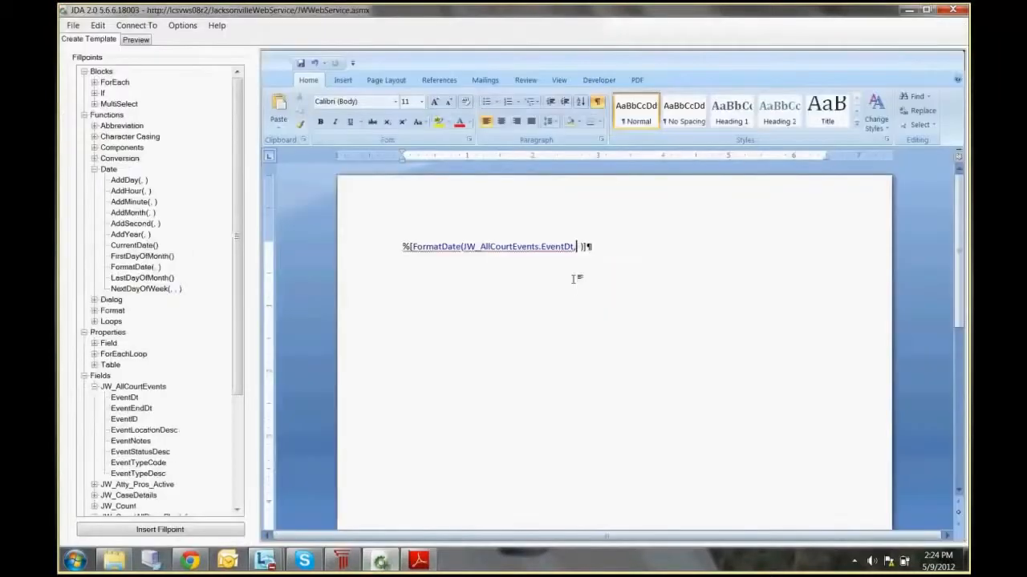
text(MMMM d, yyyy)
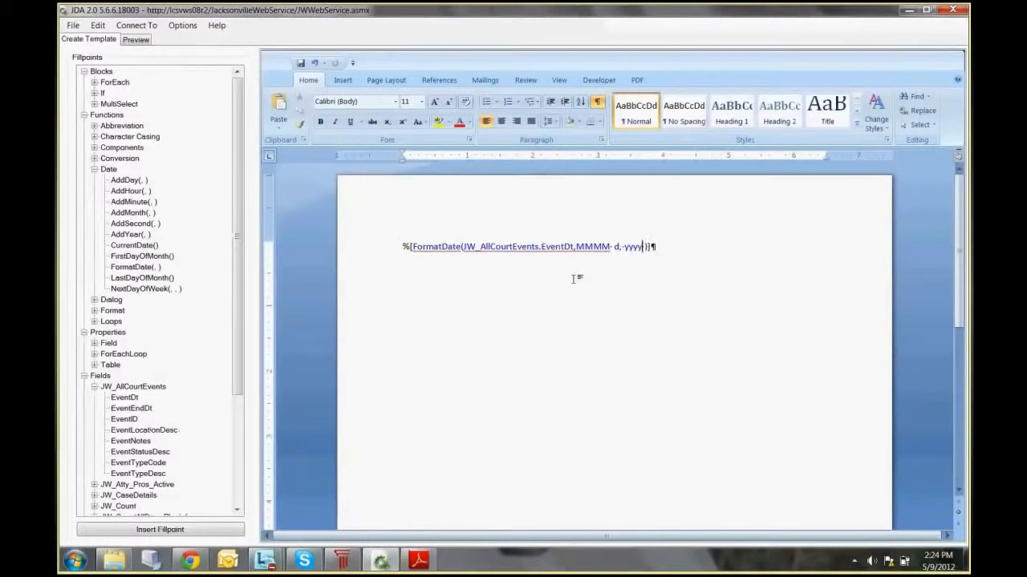
key(Delete)
click(141, 41)
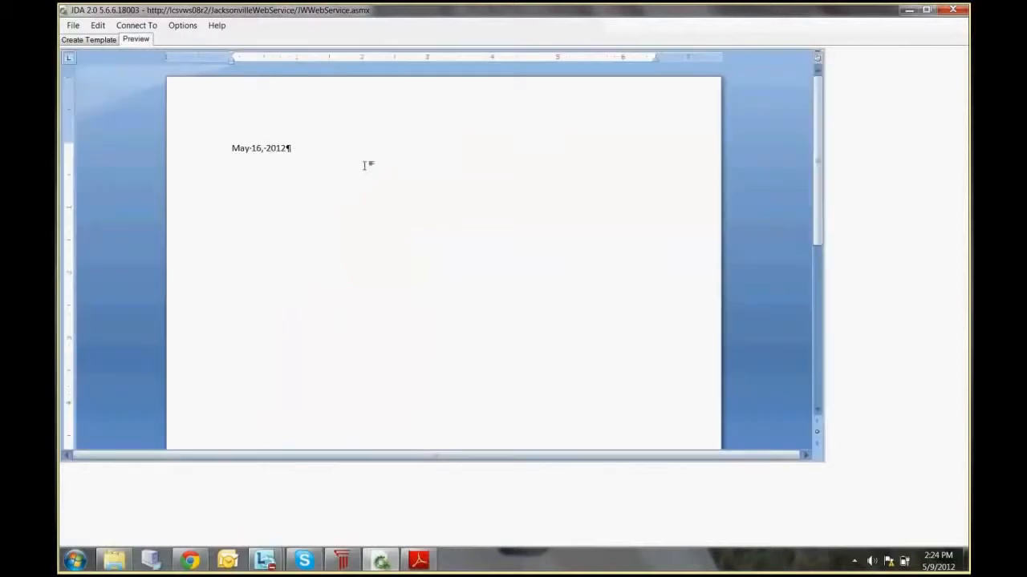
click(88, 40)
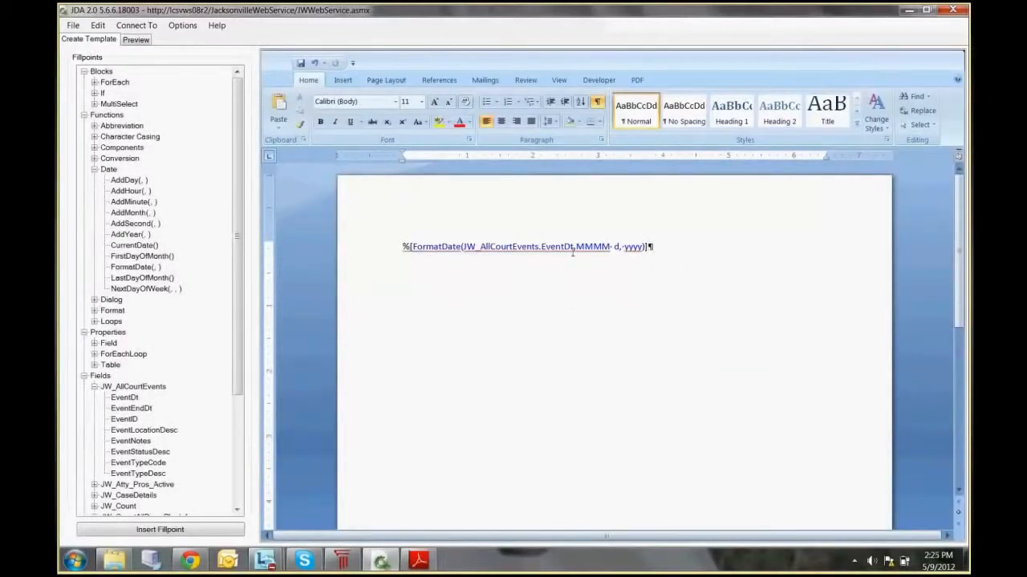
Step: Replace JW_AllCourtEvents.EventDt inside the FormatDate function with the CurrentDate() function and preview the document
drag(573, 253, 464, 250)
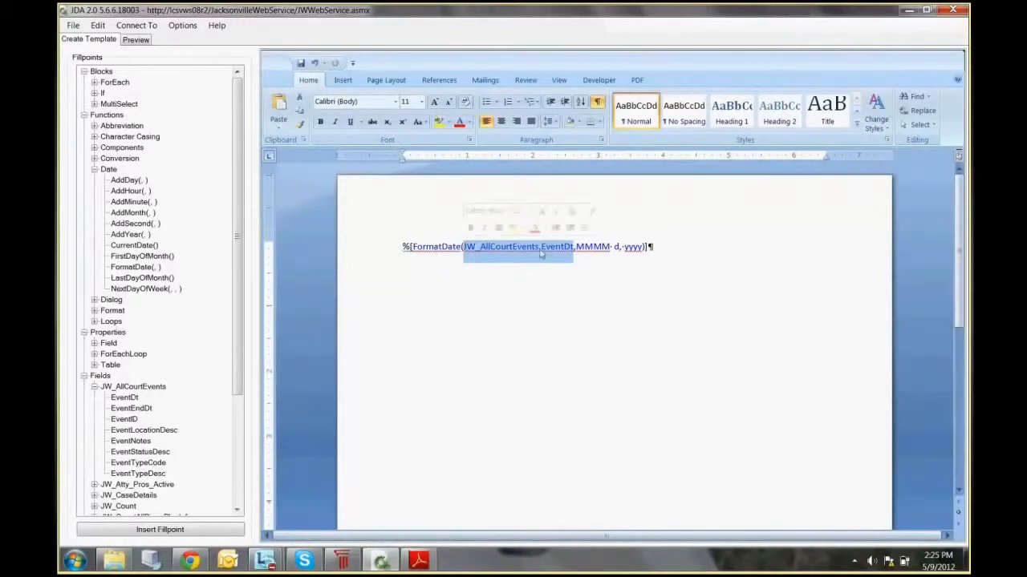
double_click(140, 247)
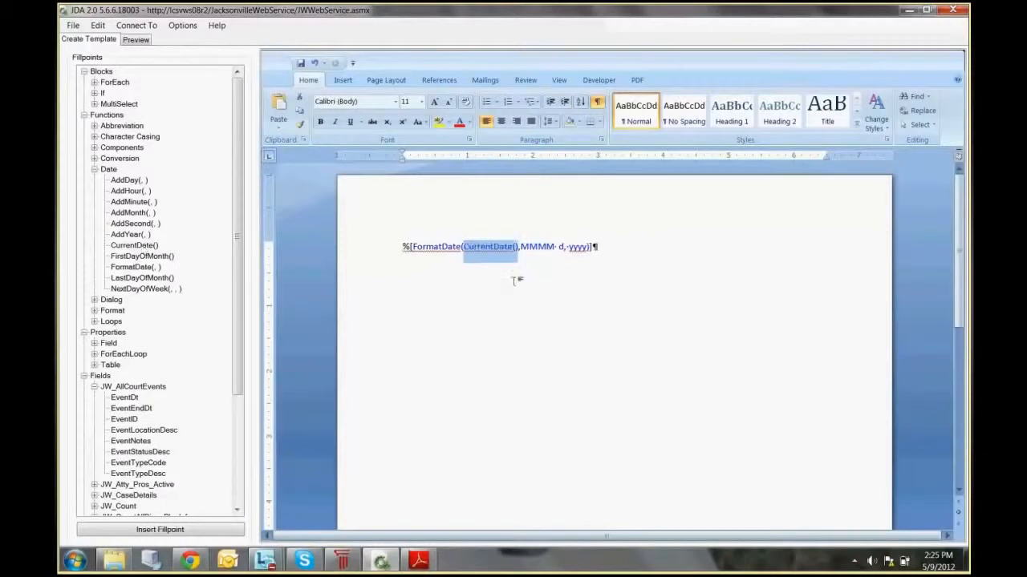
click(136, 40)
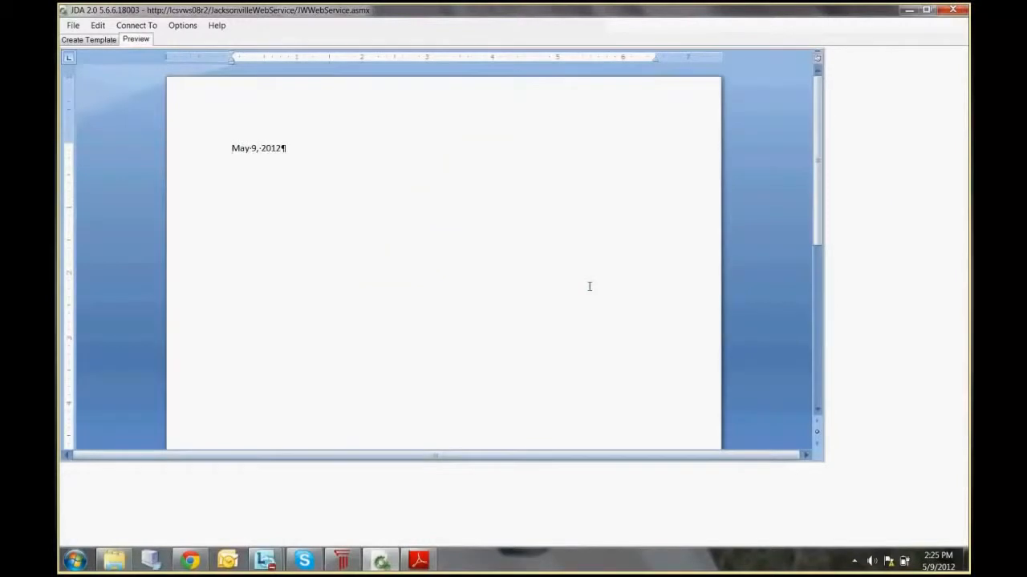
click(90, 39)
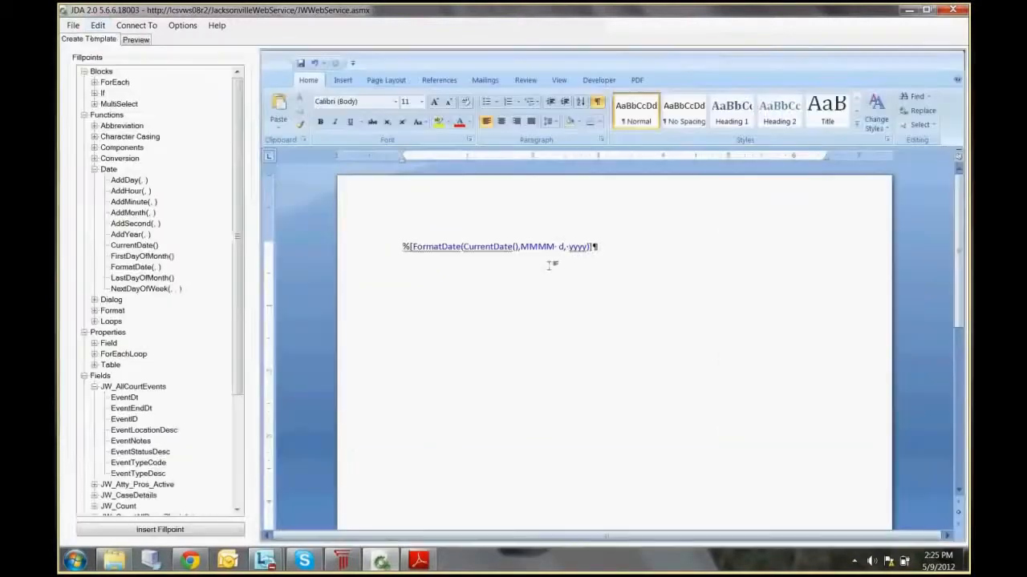
Step: Delete the FormatDate fillpoint from the template and collapse the JW_AllCourtEvents field group
drag(594, 247, 386, 245)
key(Delete)
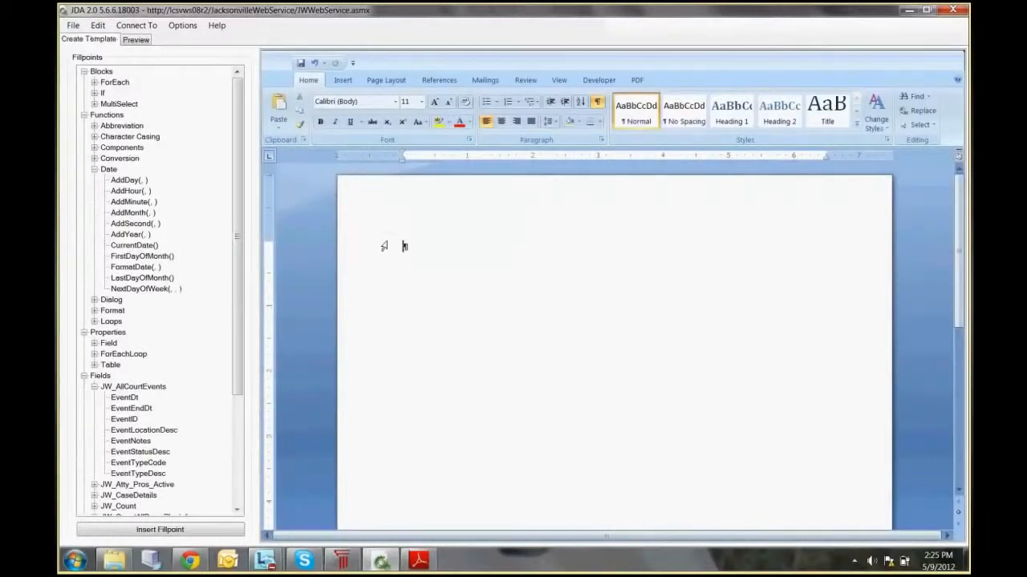
click(94, 387)
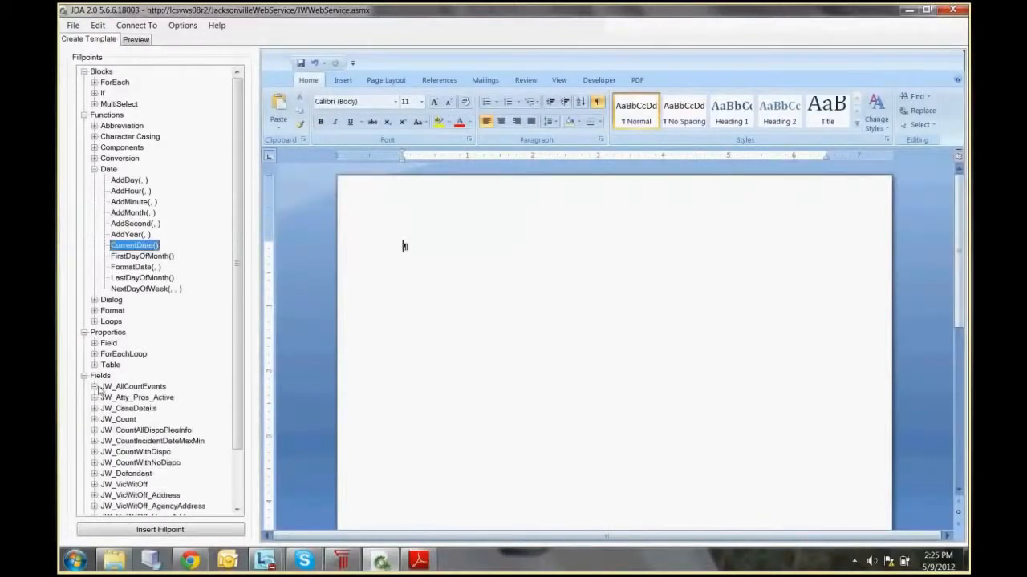
Step: Insert the JW_Atty_Pros_Active.FullName fillpoint into the blank template, followed by the JW_CaseDetails.CourtNum fillpoint on the same line
click(95, 398)
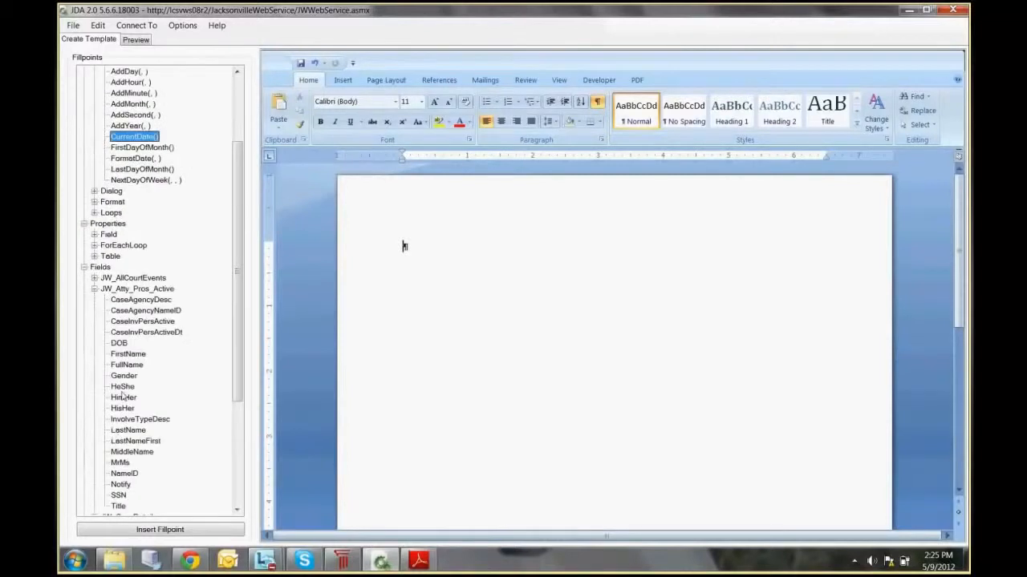
double_click(127, 365)
click(546, 248)
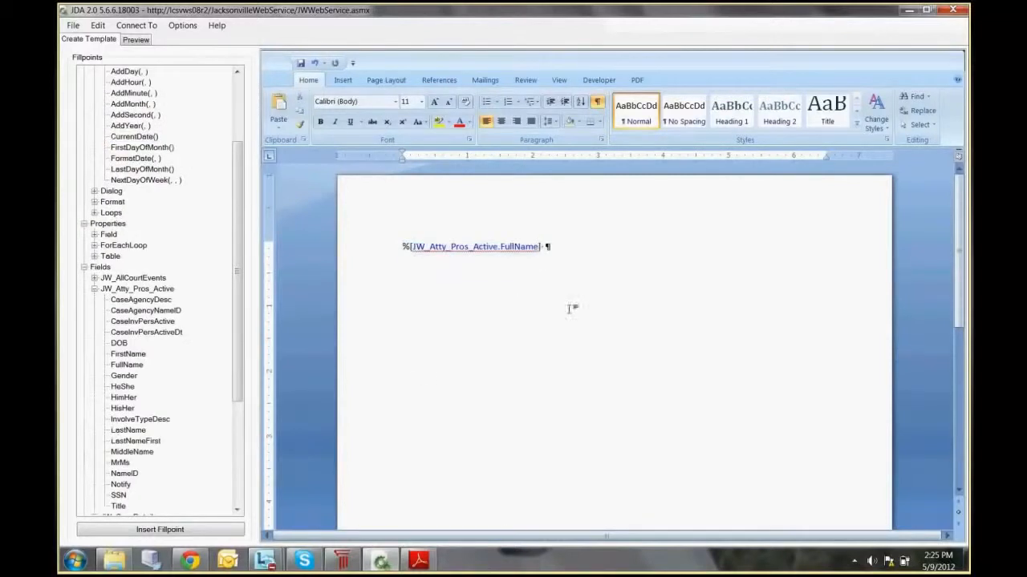
click(94, 289)
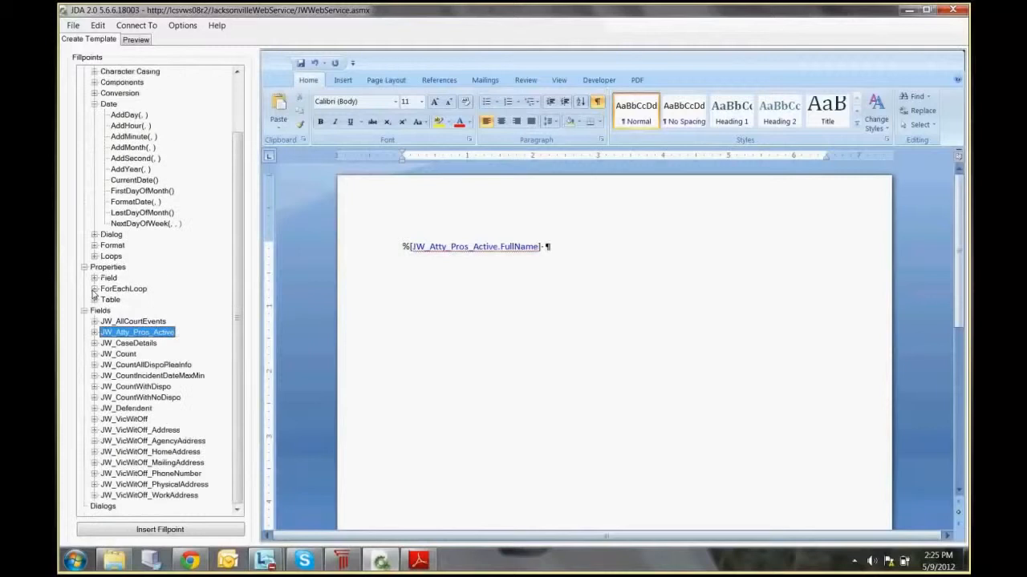
click(95, 343)
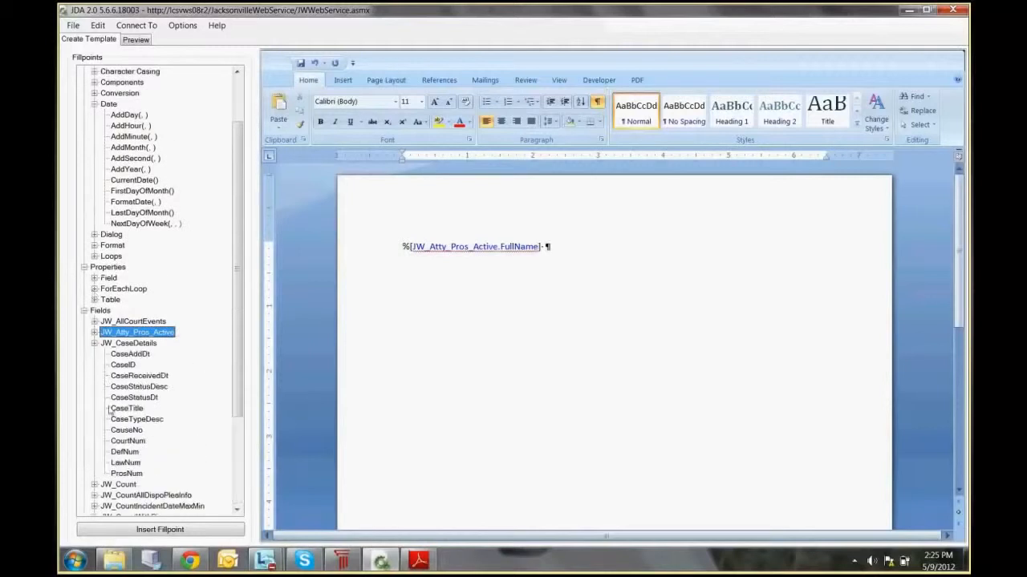
click(127, 441)
click(174, 530)
click(415, 342)
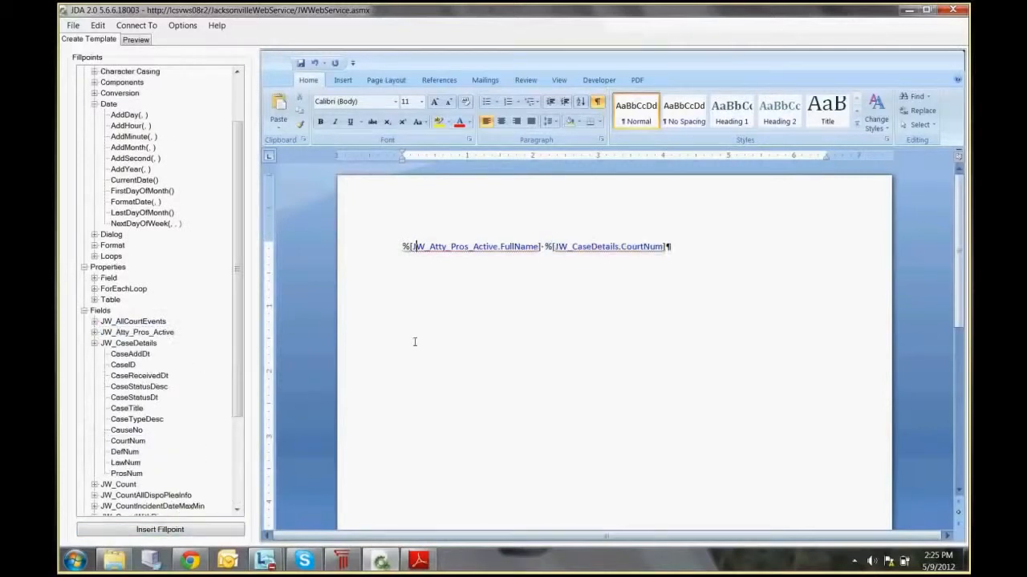
Step: Preview the document, examine the generated attorney name and court number, and return to the template
click(135, 39)
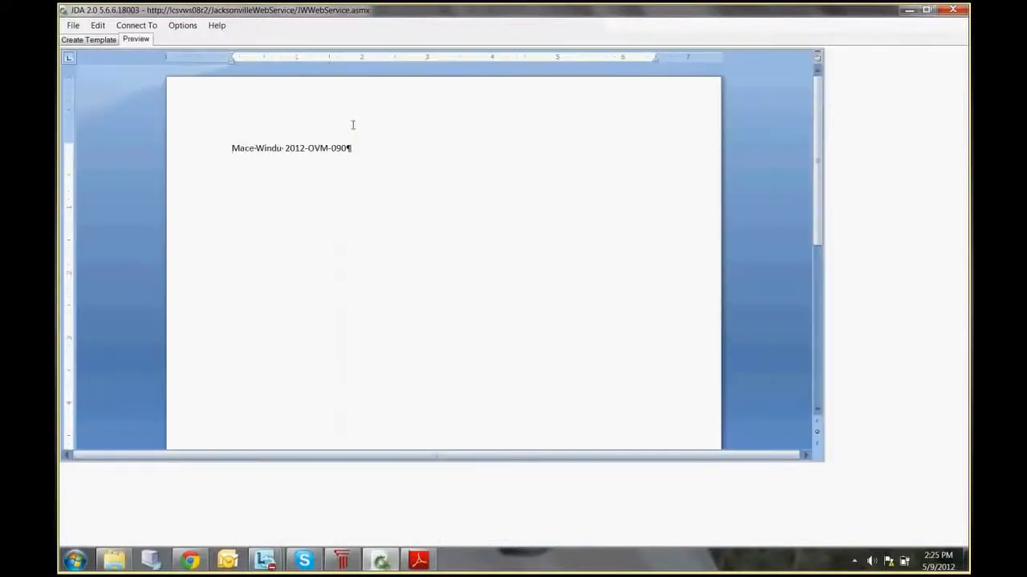
drag(286, 147, 353, 158)
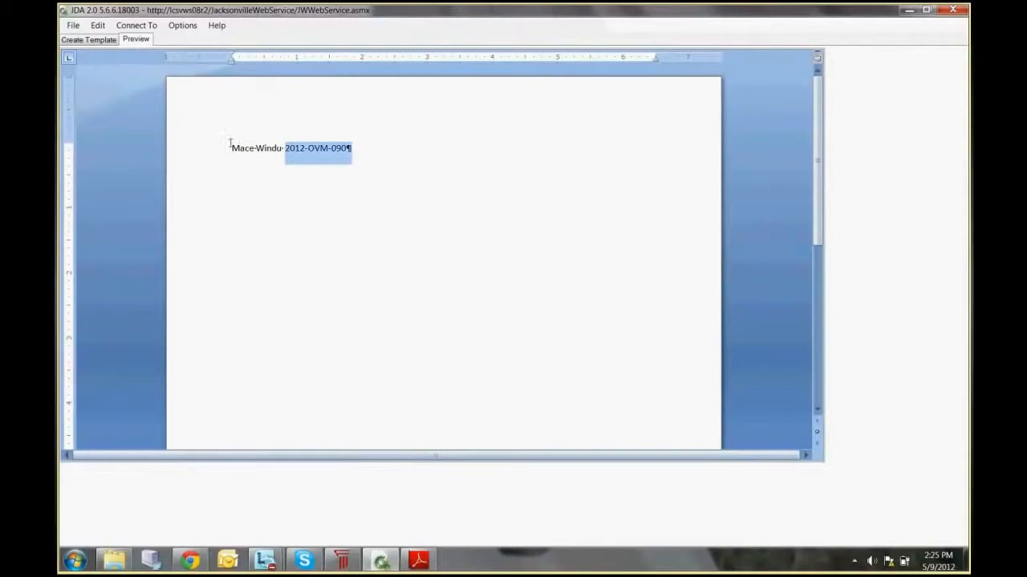
drag(231, 148, 278, 149)
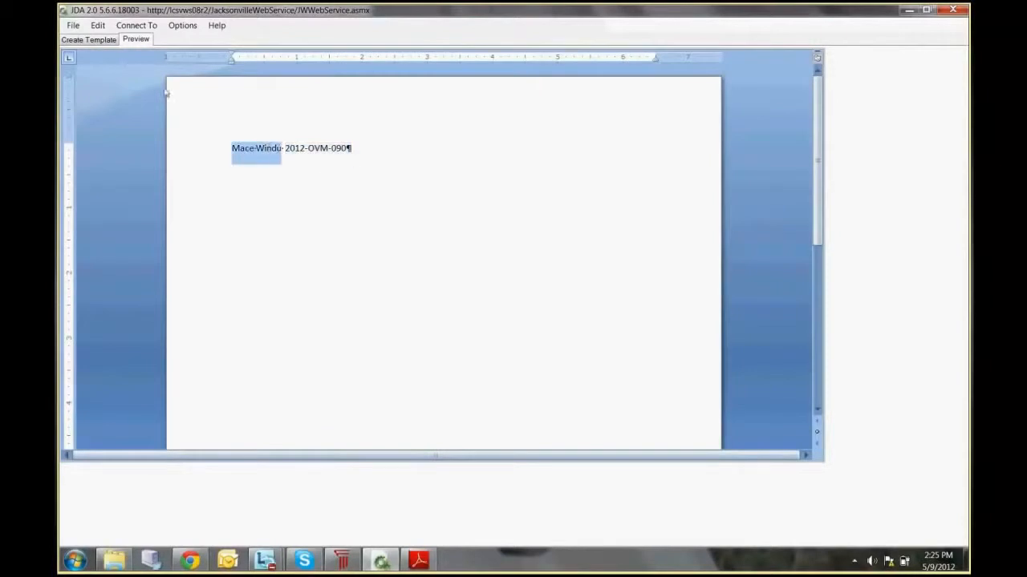
click(91, 40)
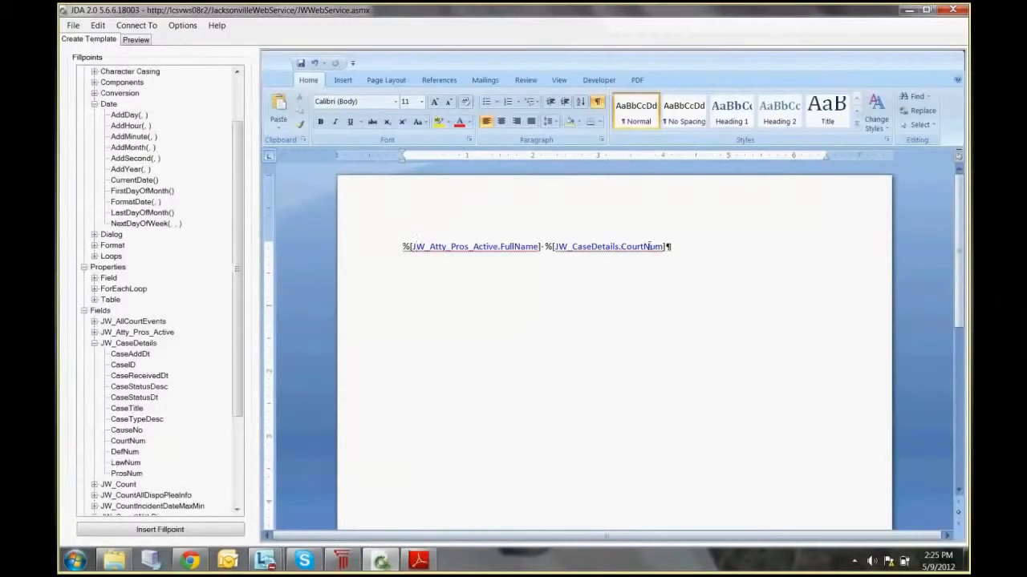
Step: Replace both fillpoints with JW_CaseDetails.CourtNum and add JW_CaseDetails.CaseTitle after it, separated by a space
drag(666, 247, 388, 249)
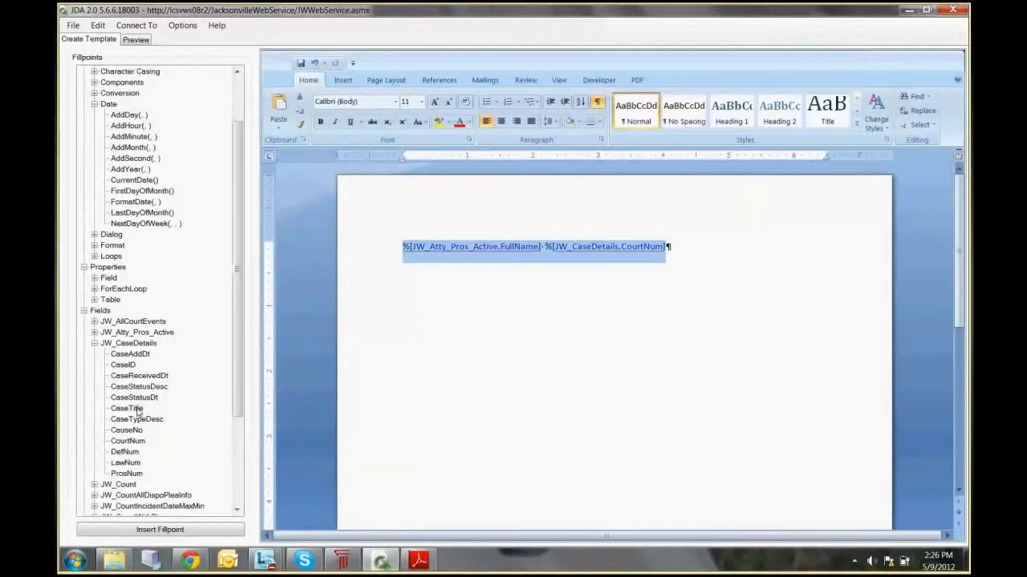
click(128, 441)
click(178, 530)
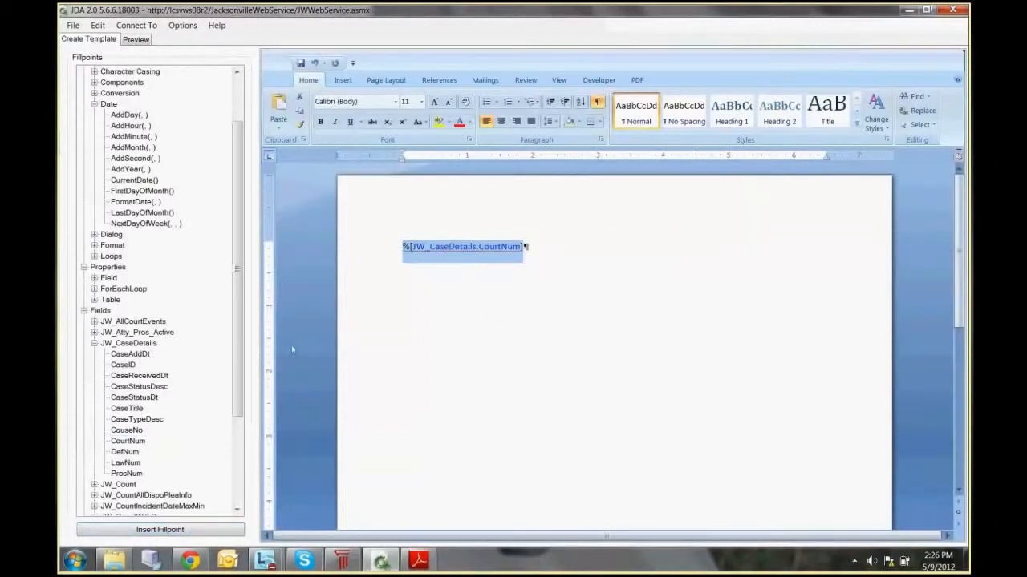
click(148, 397)
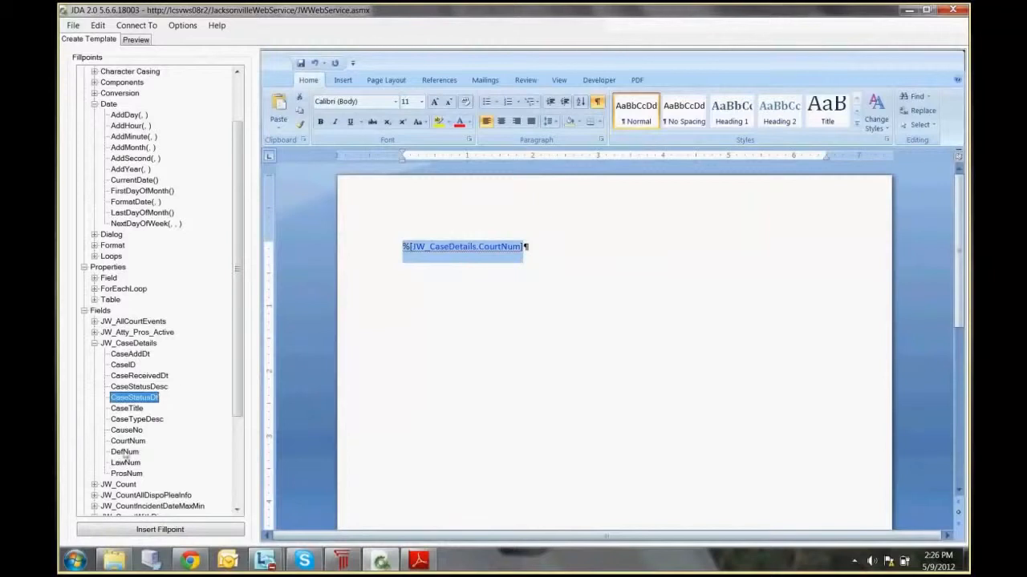
drag(128, 411, 566, 262)
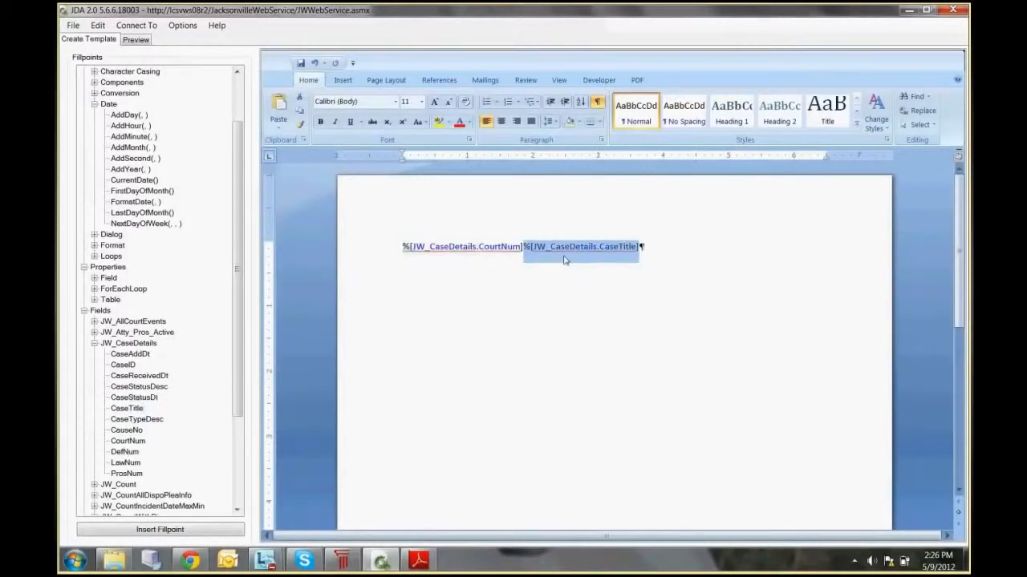
click(522, 247)
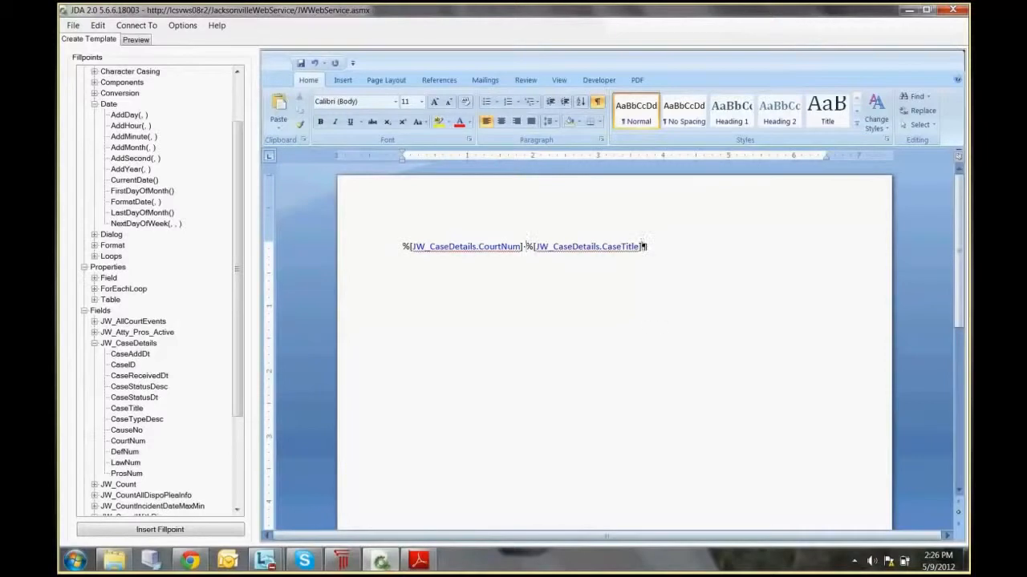
Step: Delete the CourtNum and CaseTitle fillpoints from the template and collapse the JW_CaseDetails field group
drag(643, 247, 401, 247)
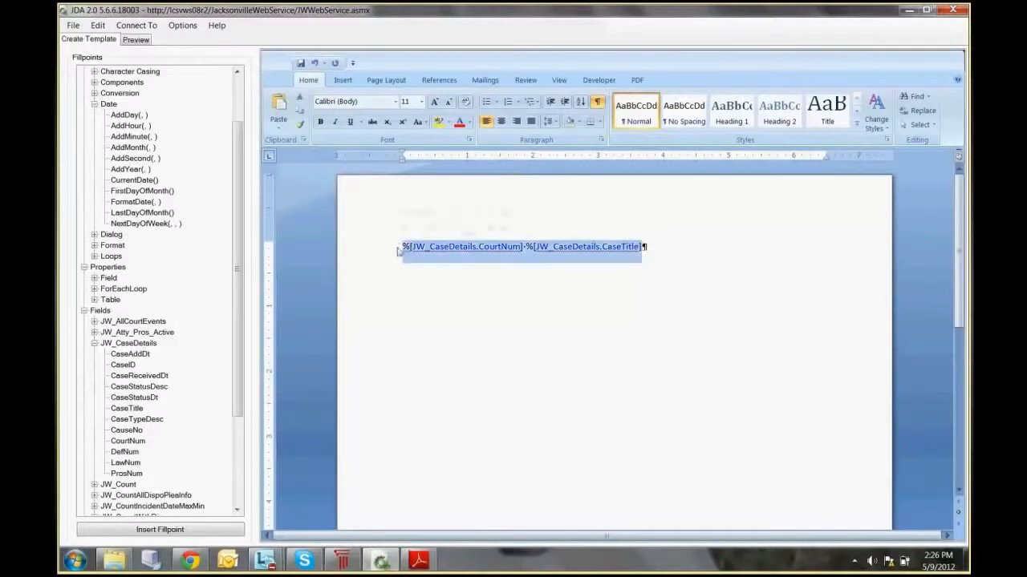
key(Delete)
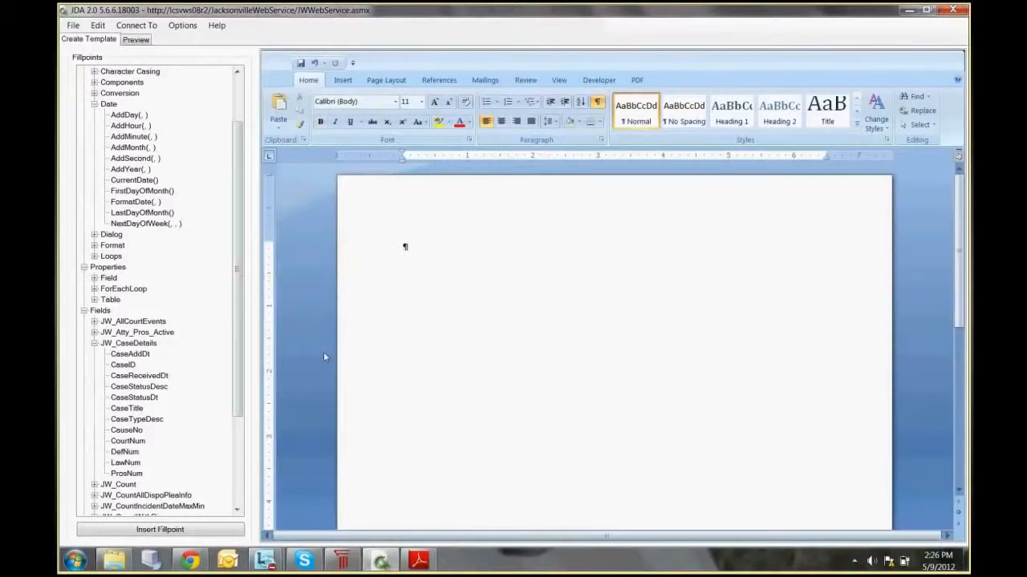
click(95, 344)
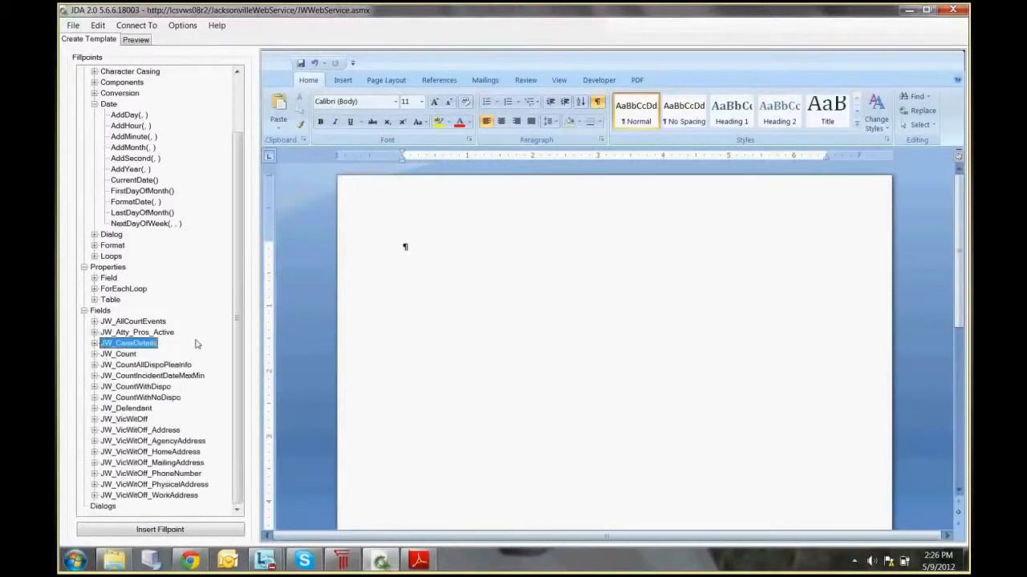
Step: Insert the JW_Count.StatuteDesc fillpoint and preview the document using count 1, the Drunkenness charge
click(95, 353)
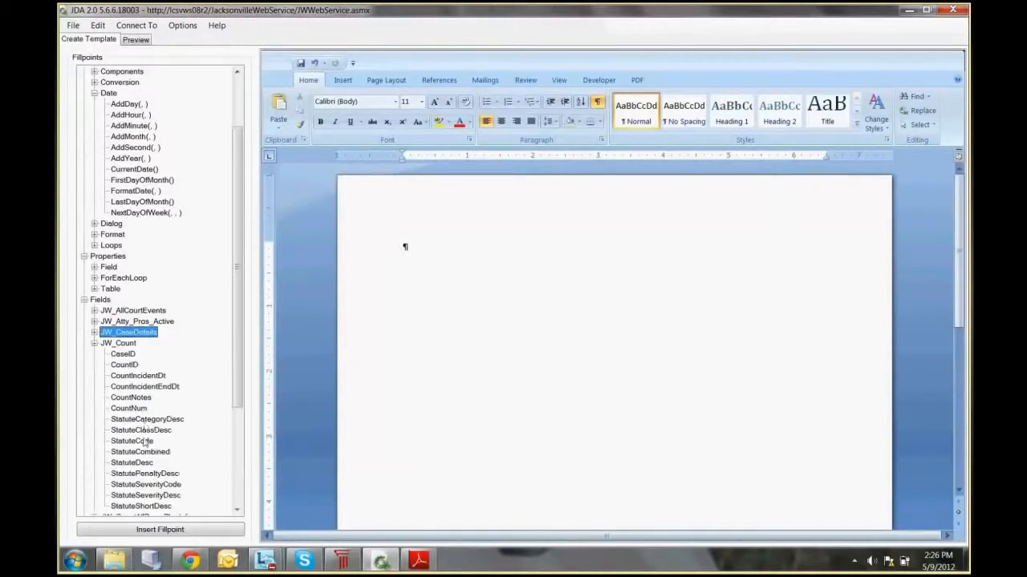
click(138, 463)
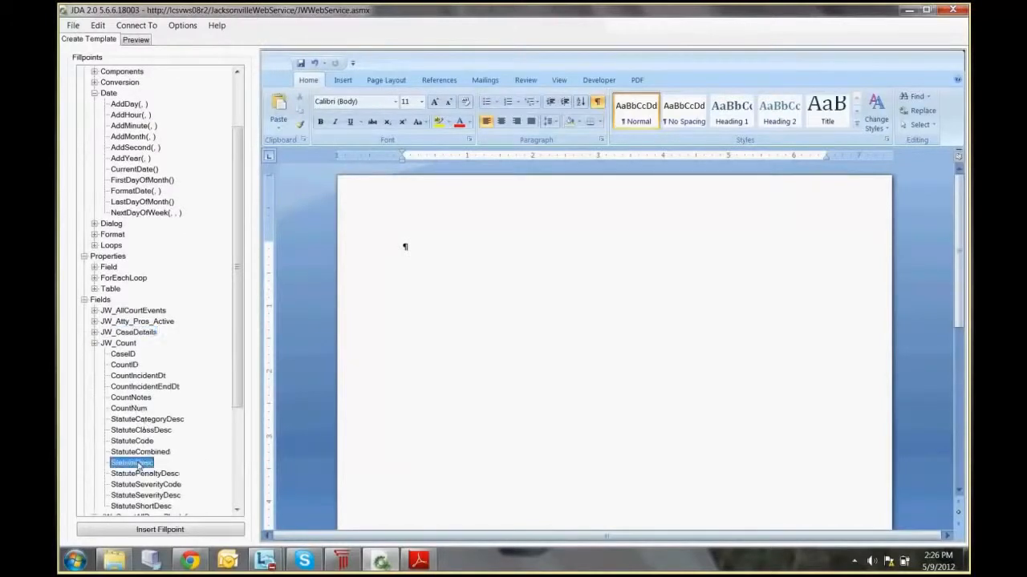
click(160, 530)
click(135, 40)
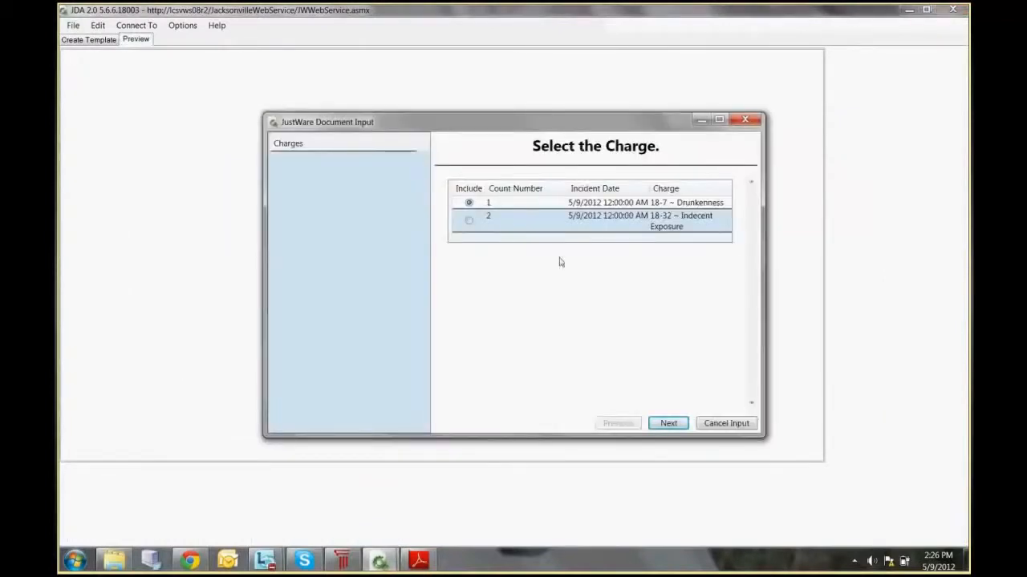
click(670, 423)
click(671, 423)
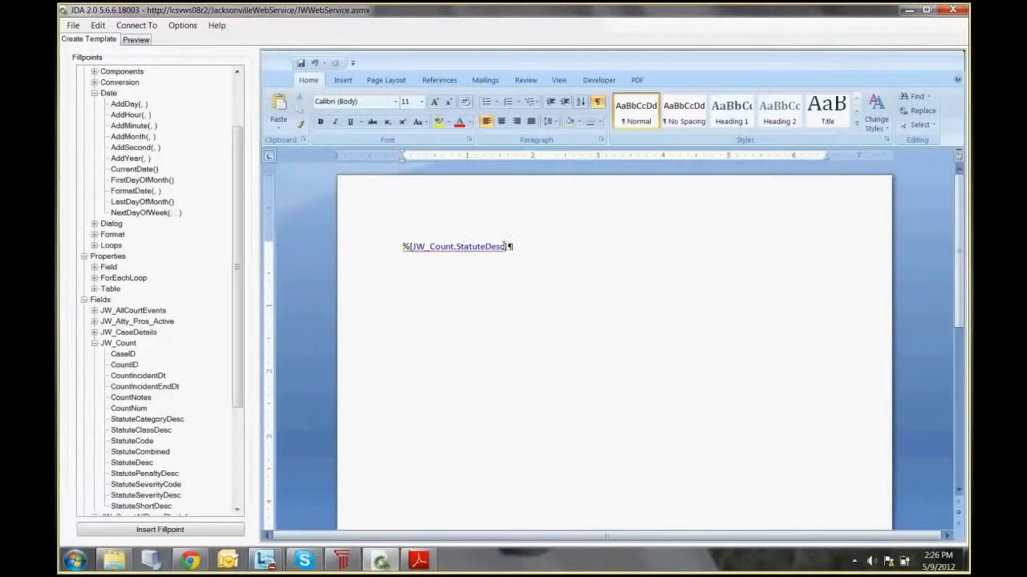
Step: Collapse the Date functions and replace the StatuteDesc fillpoint with the Cca function from the Loops group
drag(509, 247, 394, 249)
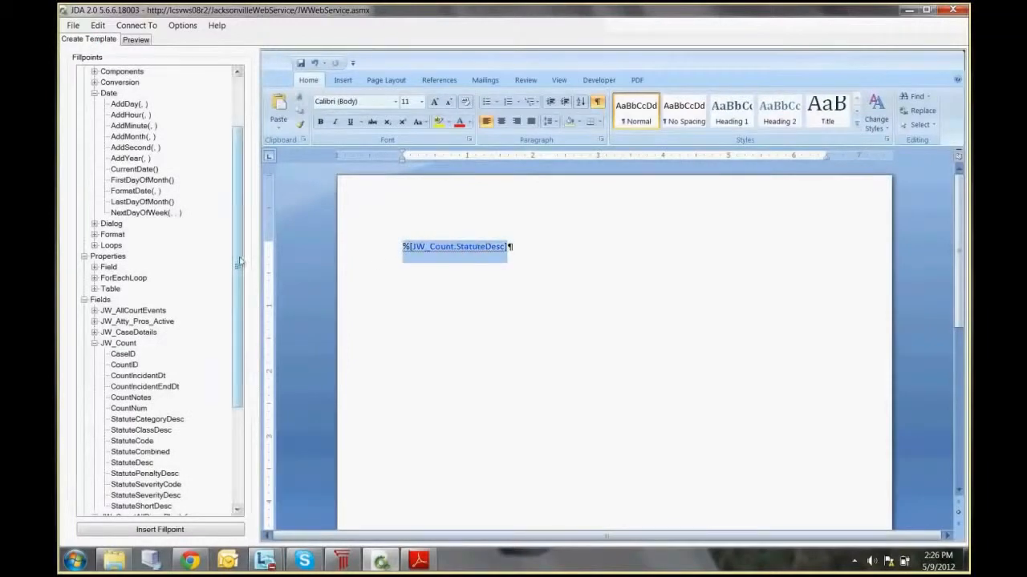
drag(239, 257, 237, 221)
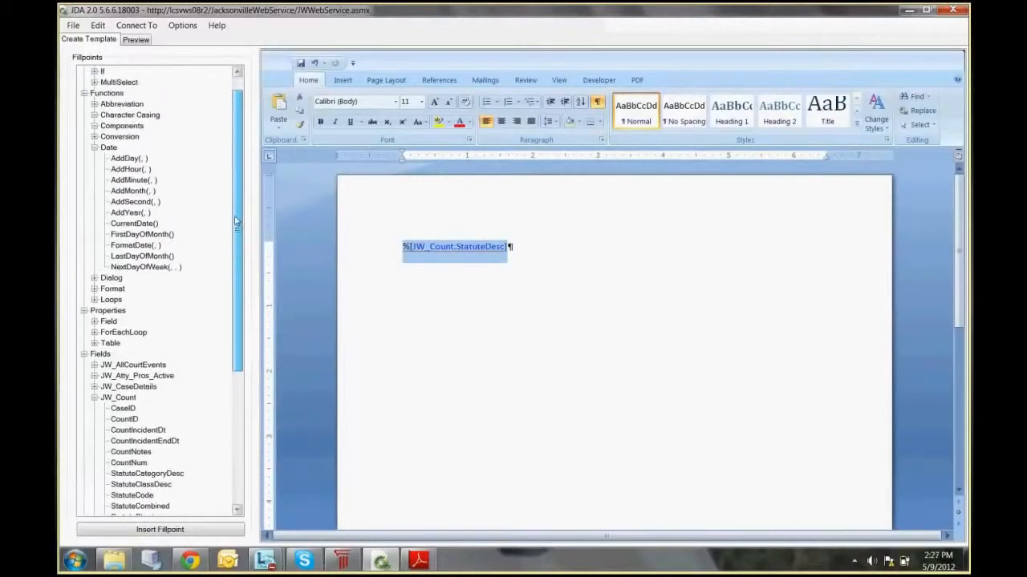
click(96, 149)
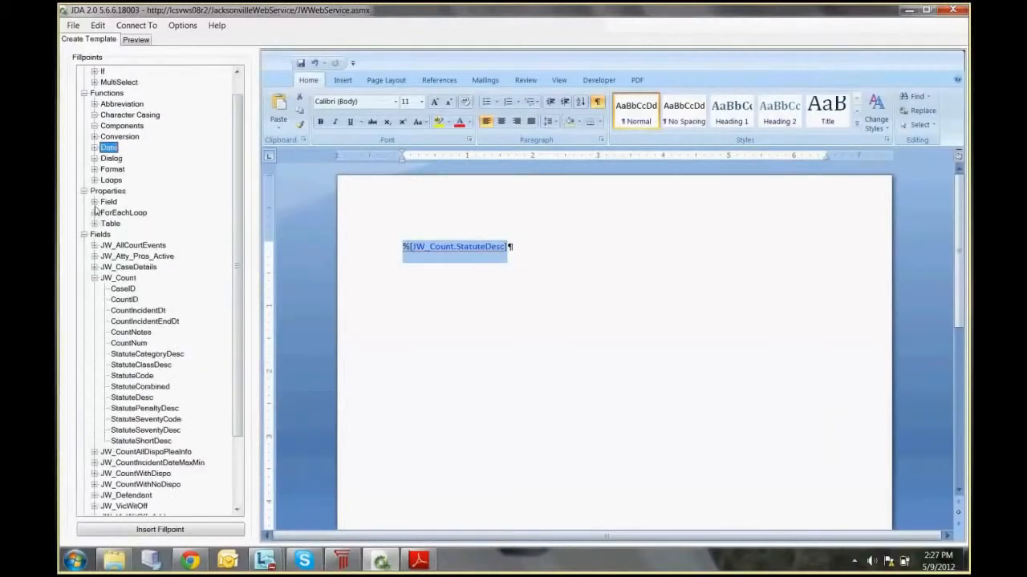
click(94, 181)
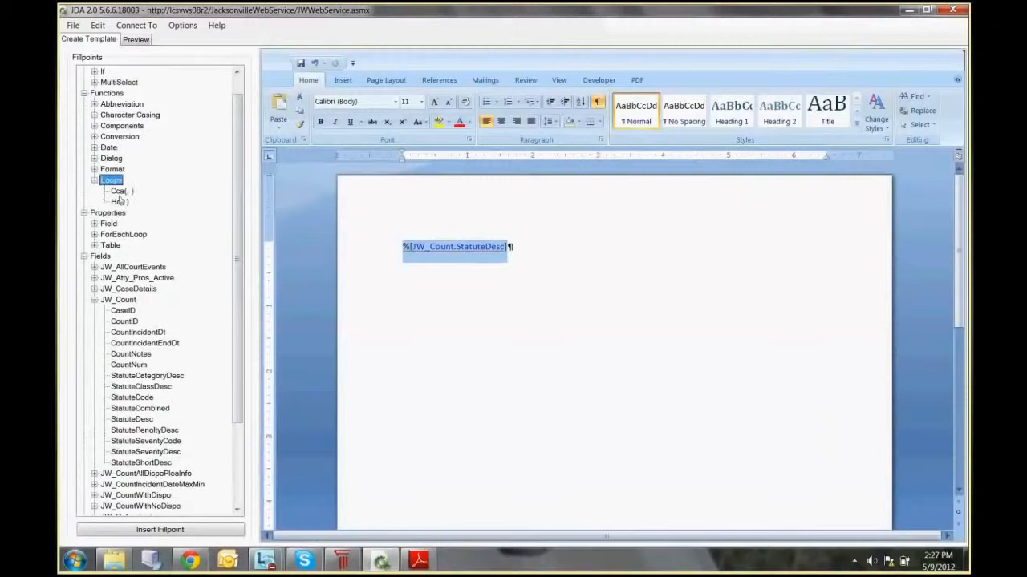
click(124, 192)
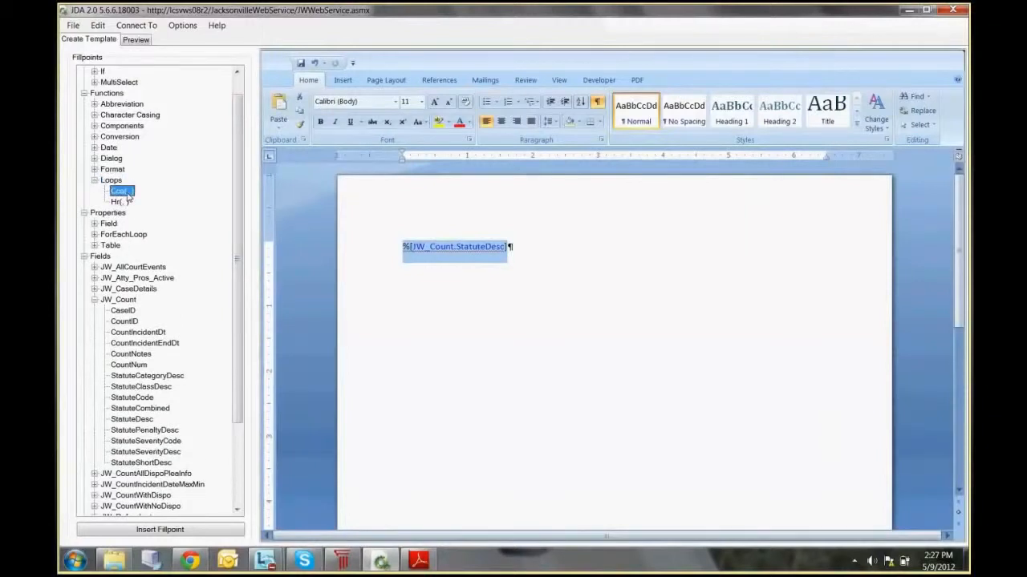
double_click(124, 192)
Step: Replace the comma placeholder inside the Cca function with the JW_Count.StatuteDesc field
click(437, 247)
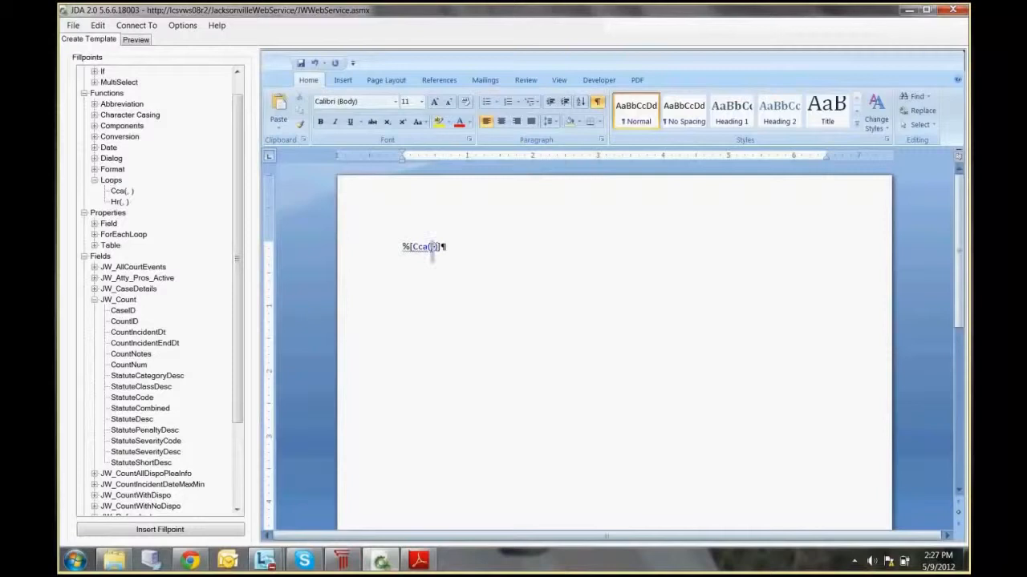
scroll(233, 418, down, 3)
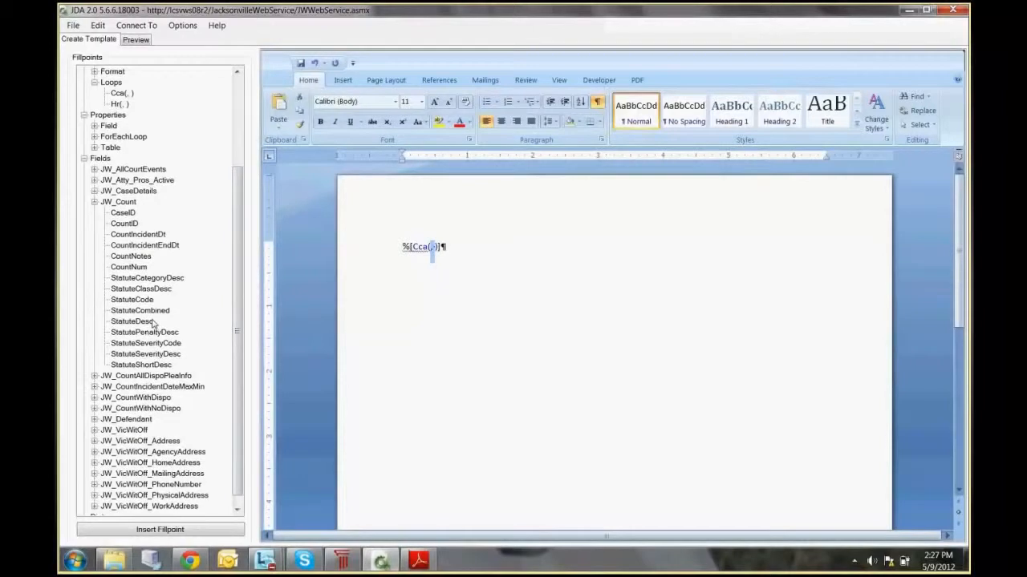
click(153, 322)
click(161, 529)
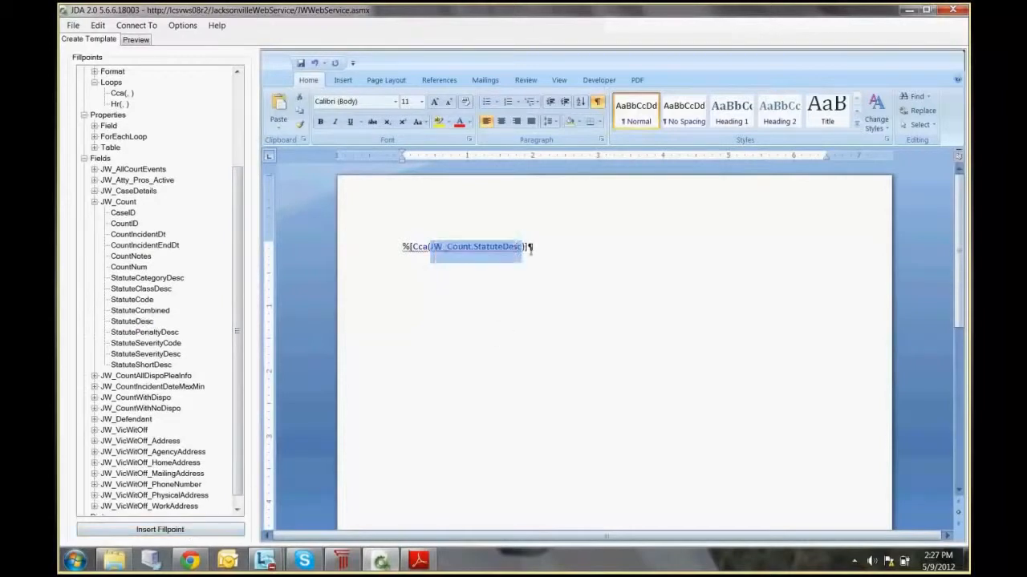
Step: Insert the Hr loop function on a new line below and replace its comma placeholder with JW_Count.StatuteDesc
click(529, 247)
key(Return)
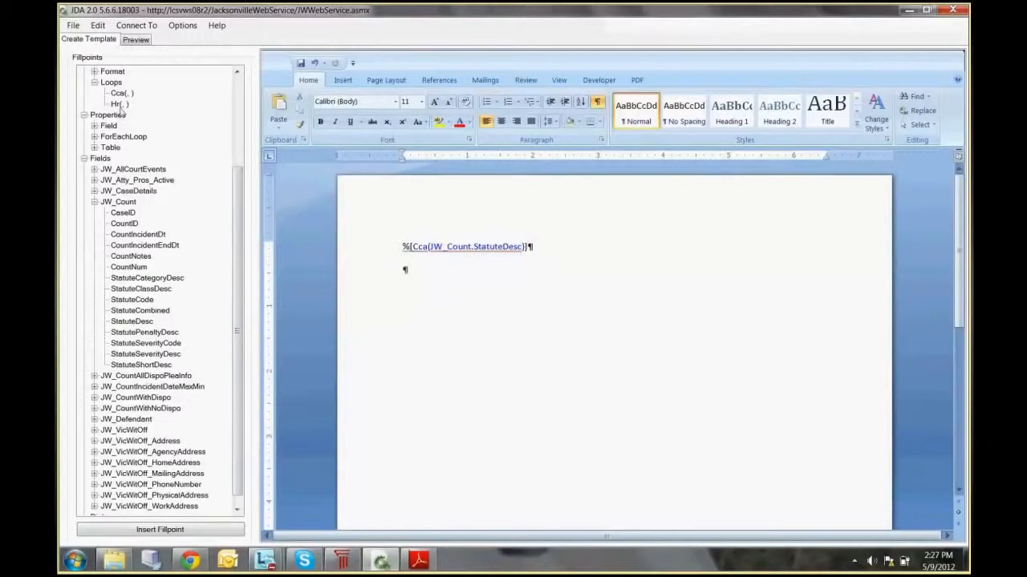
click(119, 105)
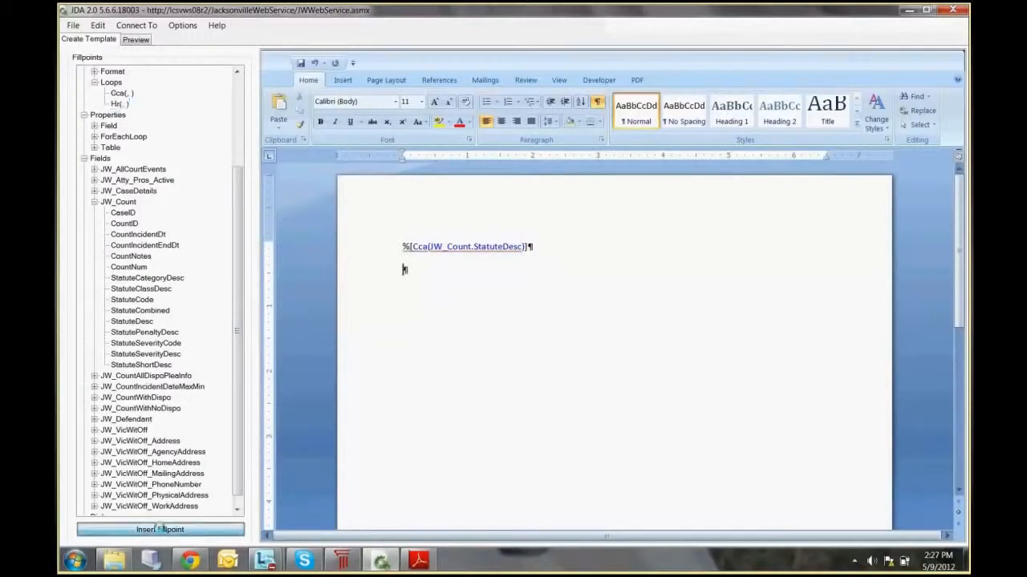
click(161, 530)
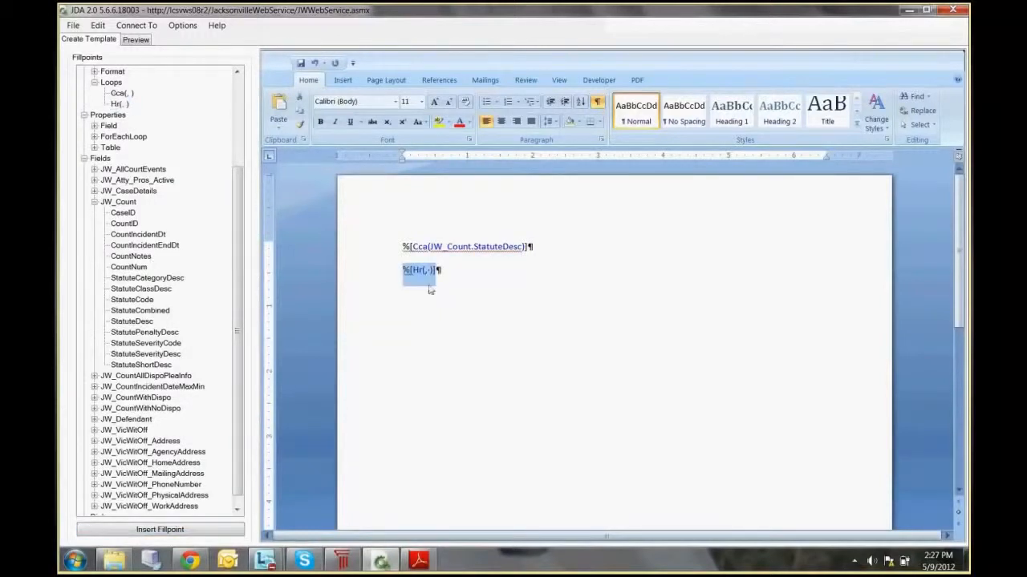
click(425, 270)
key(BackSpace)
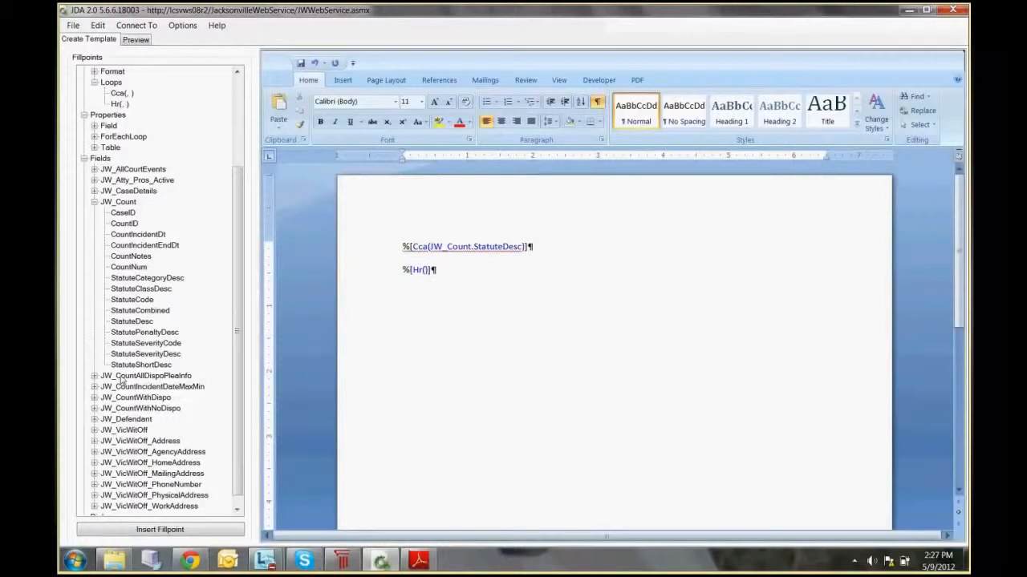
click(133, 322)
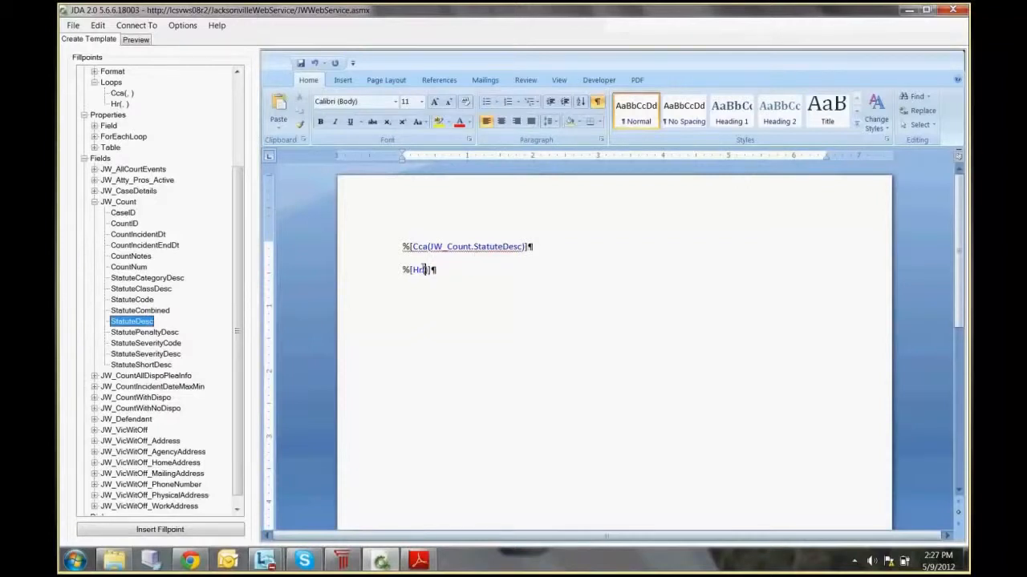
click(177, 535)
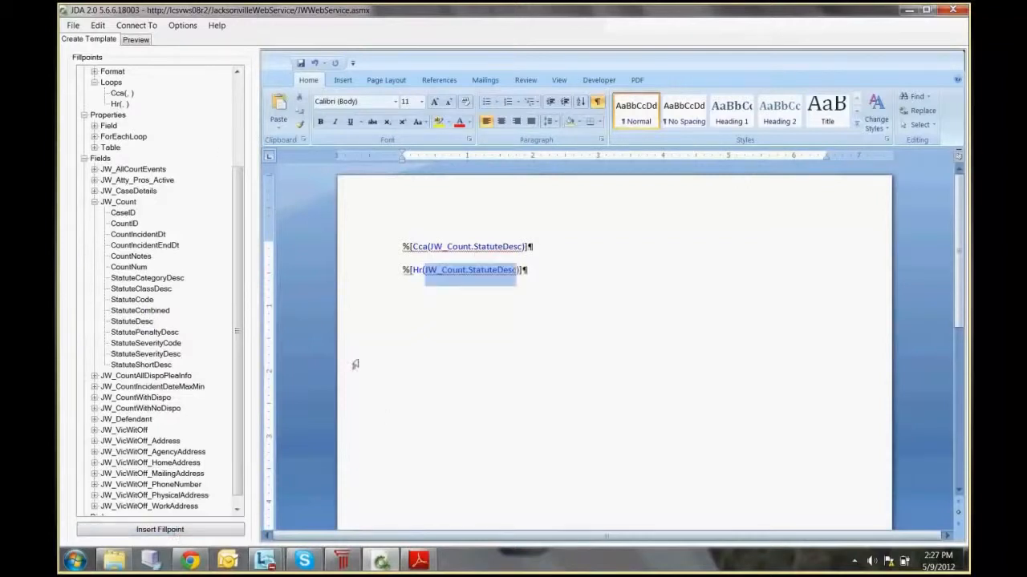
Step: Preview the document and highlight the two charge lines generated by the Hr function
click(136, 40)
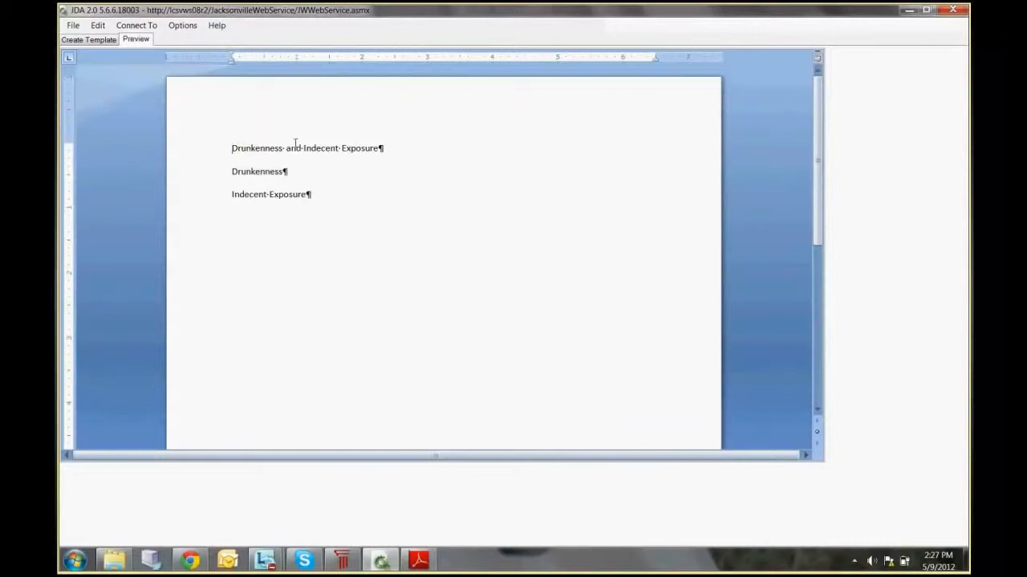
click(238, 171)
drag(241, 169, 304, 197)
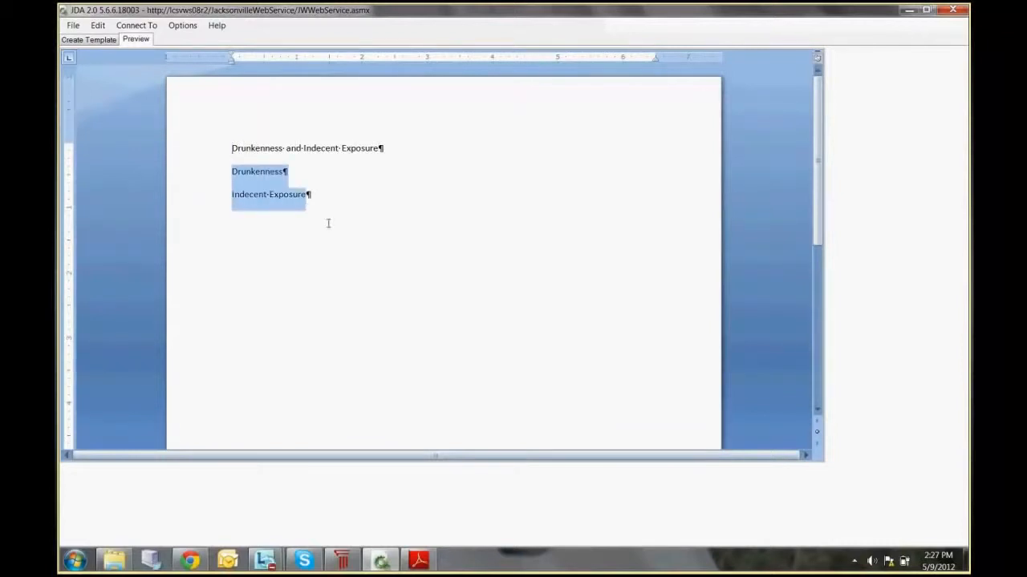
click(87, 40)
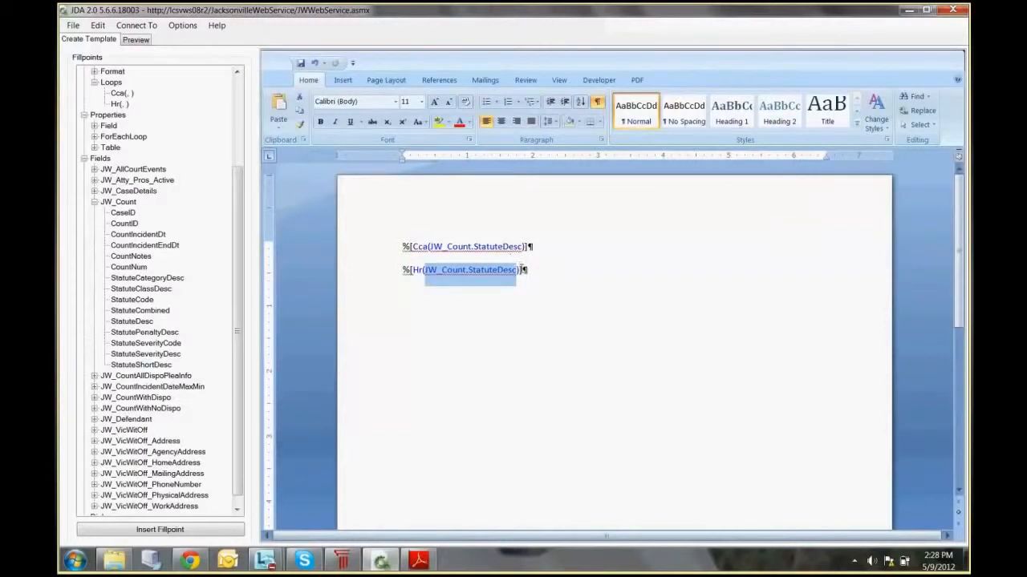
Step: Clear the template's contents and expand the ForEach, If and MultiSelect groups under Blocks
key(ctrl+a)
key(Delete)
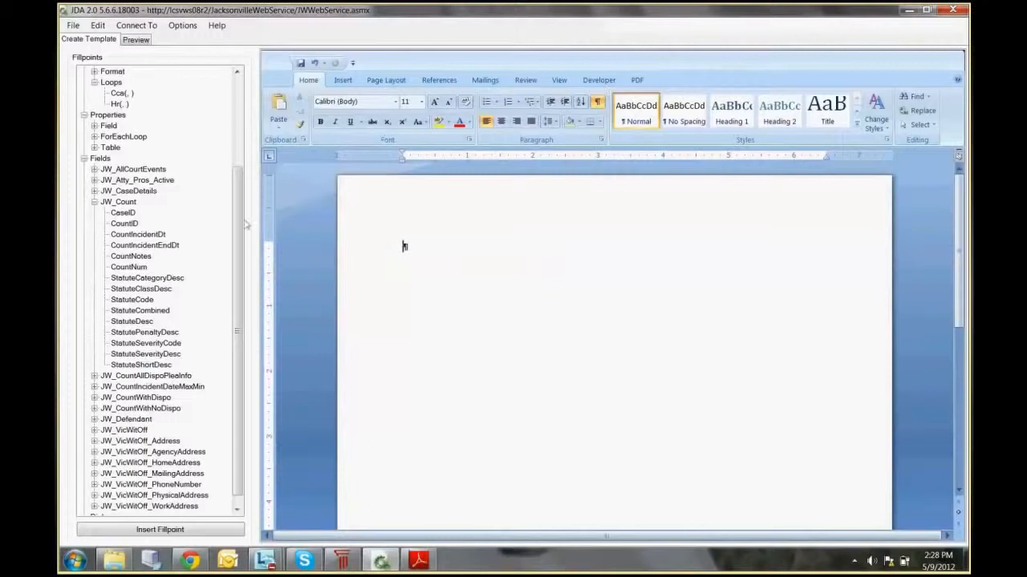
scroll(239, 200, up, 4)
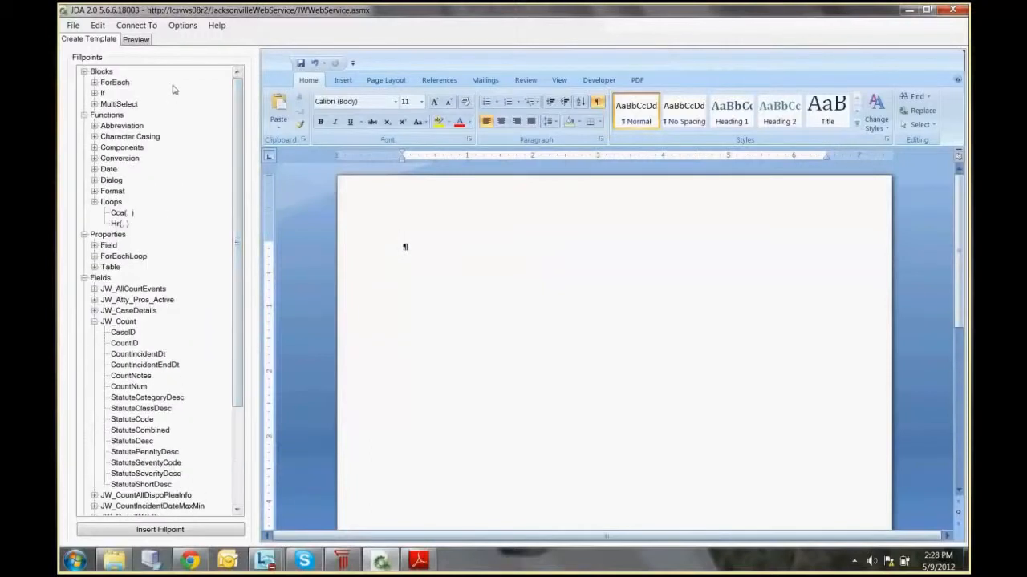
click(94, 83)
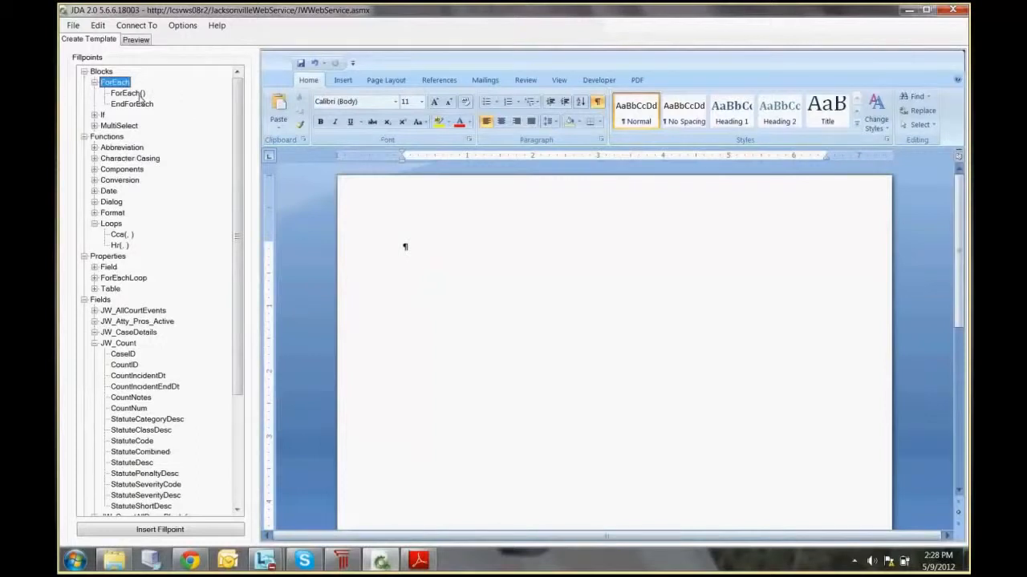
click(94, 115)
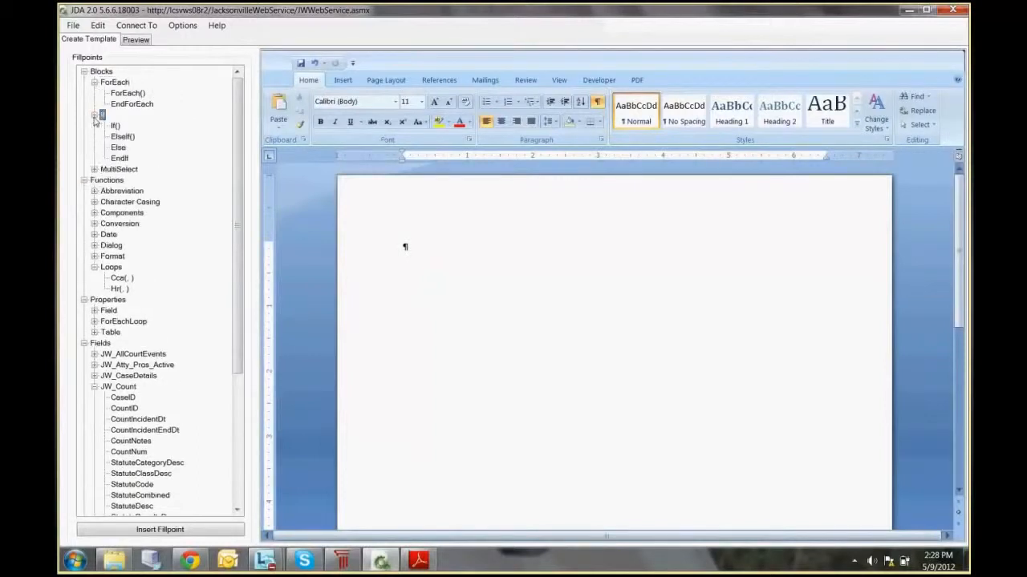
click(94, 170)
Step: Examine the opening and closing fillpoints of the ForEach, If and MultiSelect blocks
click(124, 96)
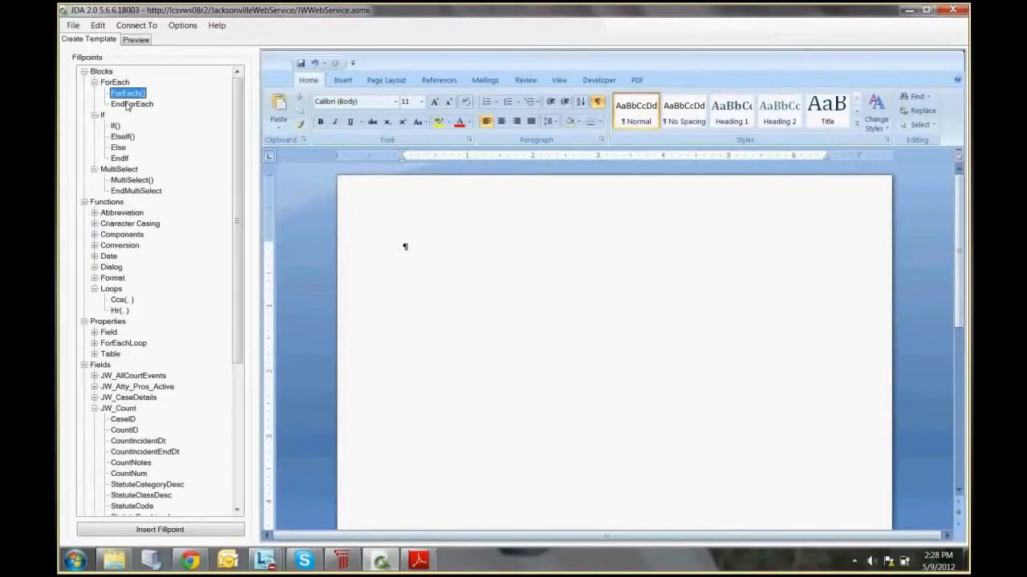
click(127, 105)
click(125, 94)
click(126, 105)
click(117, 127)
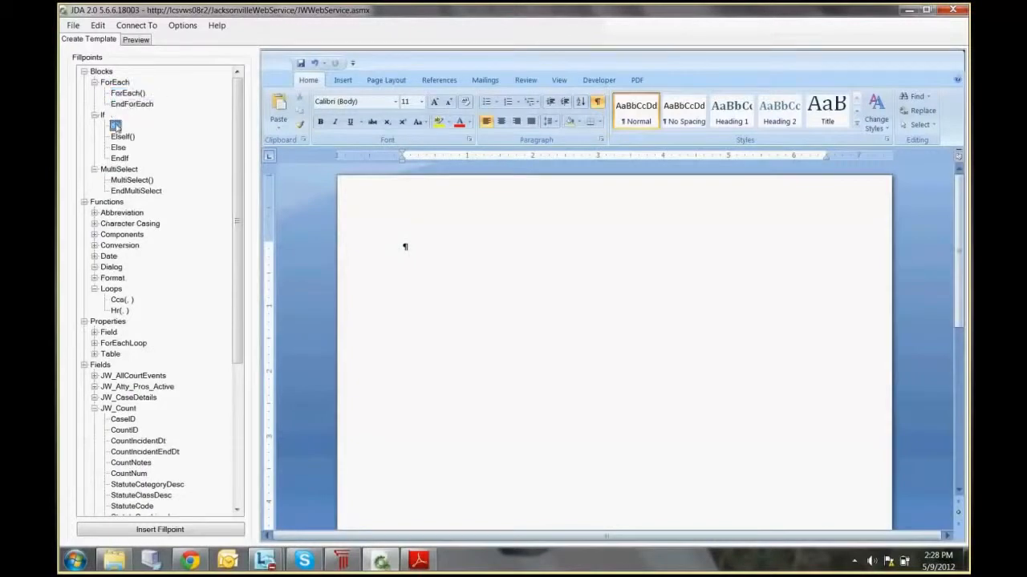
click(119, 148)
click(135, 180)
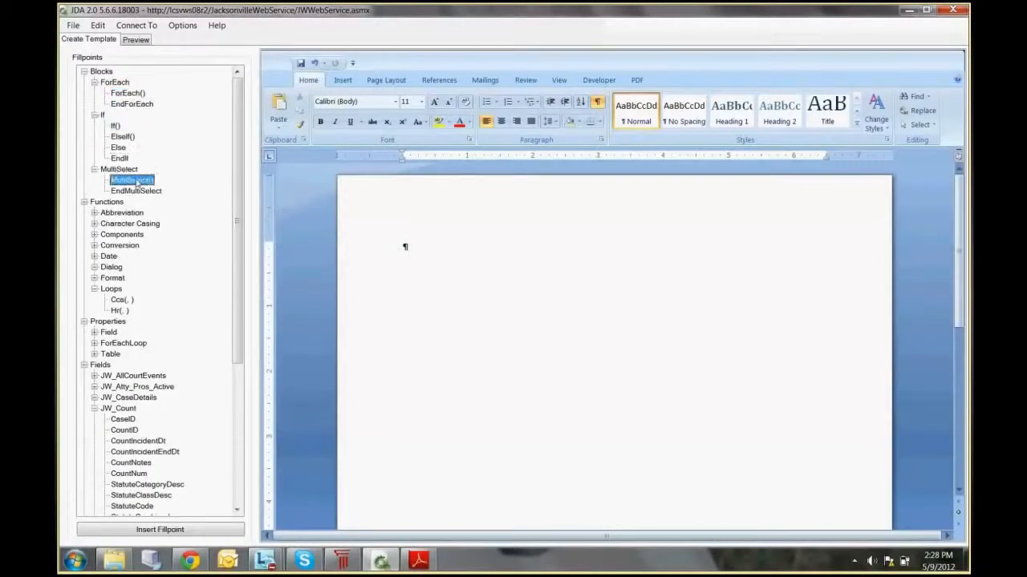
click(137, 191)
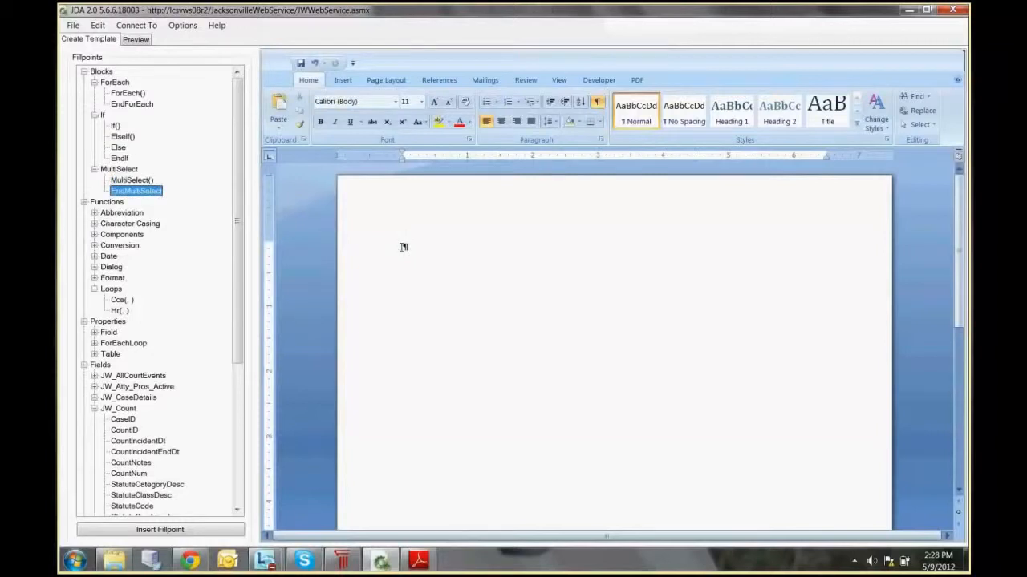
Step: Insert the ForEach() block fillpoint at the start of the blank template
click(402, 246)
click(133, 93)
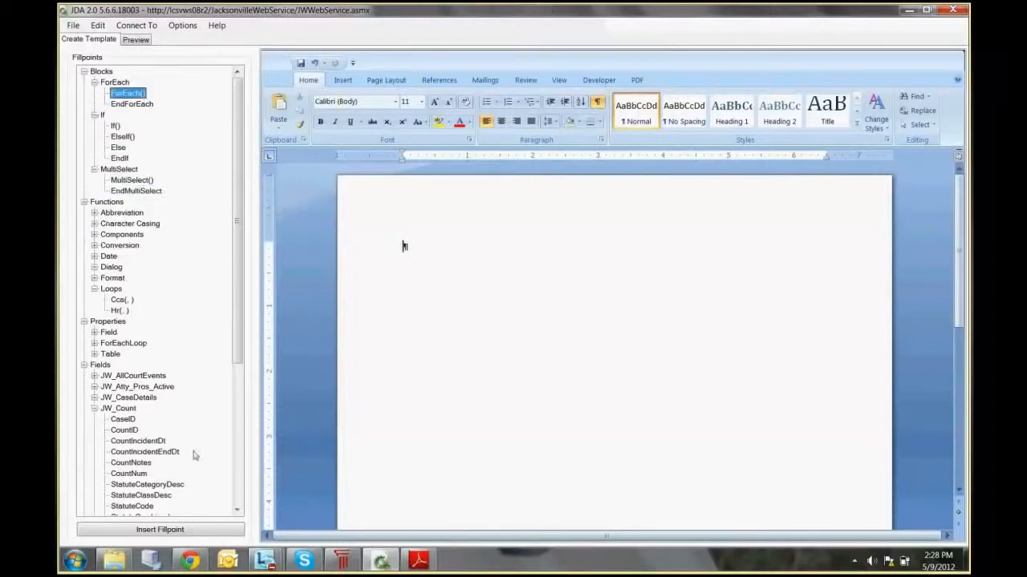
click(178, 531)
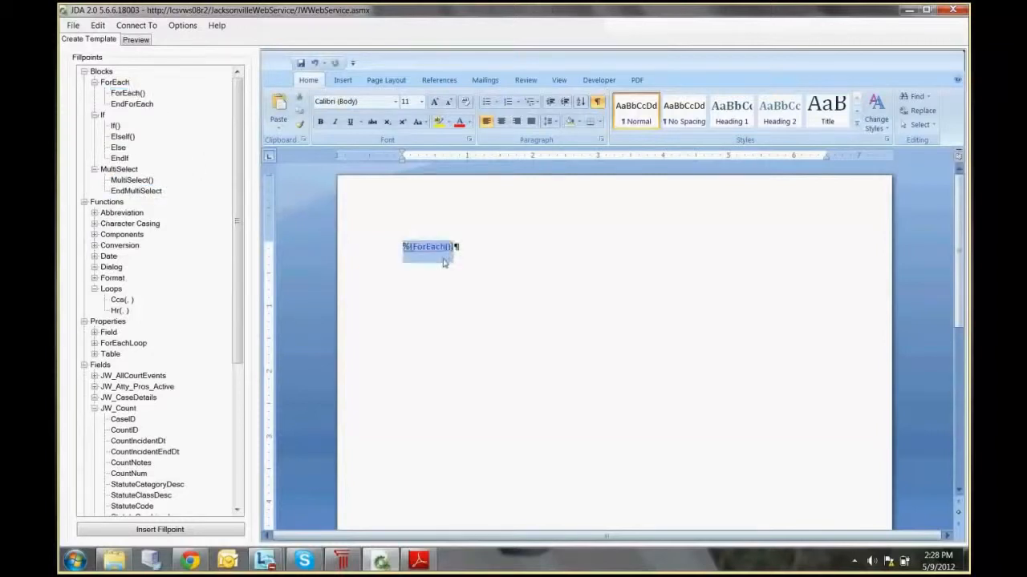
Step: Enter "Charge in" between the parentheses of the ForEach fillpoint
click(454, 247)
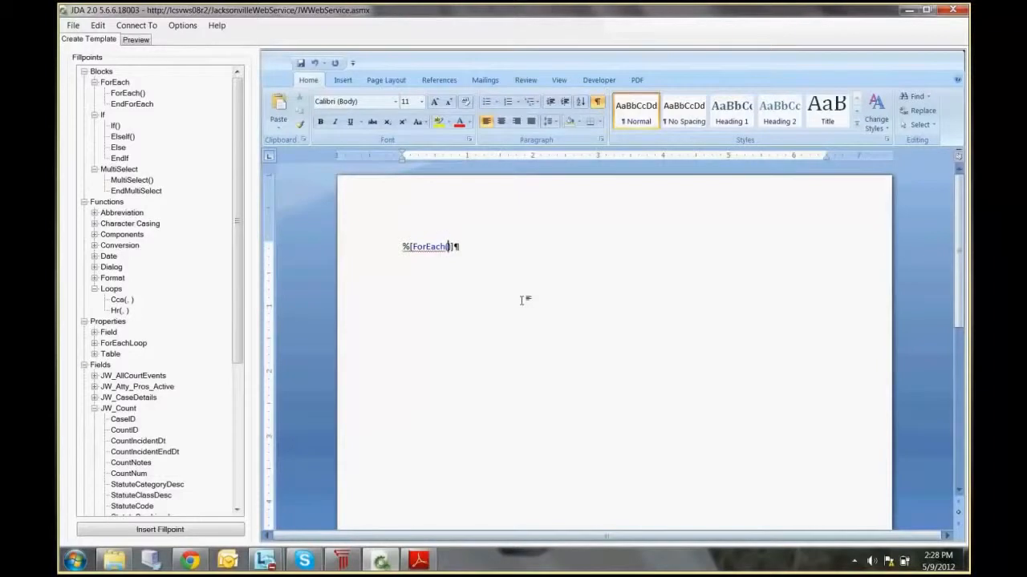
text(row)
key(BackSpace)
key(BackSpace)
key(BackSpace)
text(char)
key(BackSpace)
key(BackSpace)
key(BackSpace)
key(BackSpace)
text(Charge-in-)
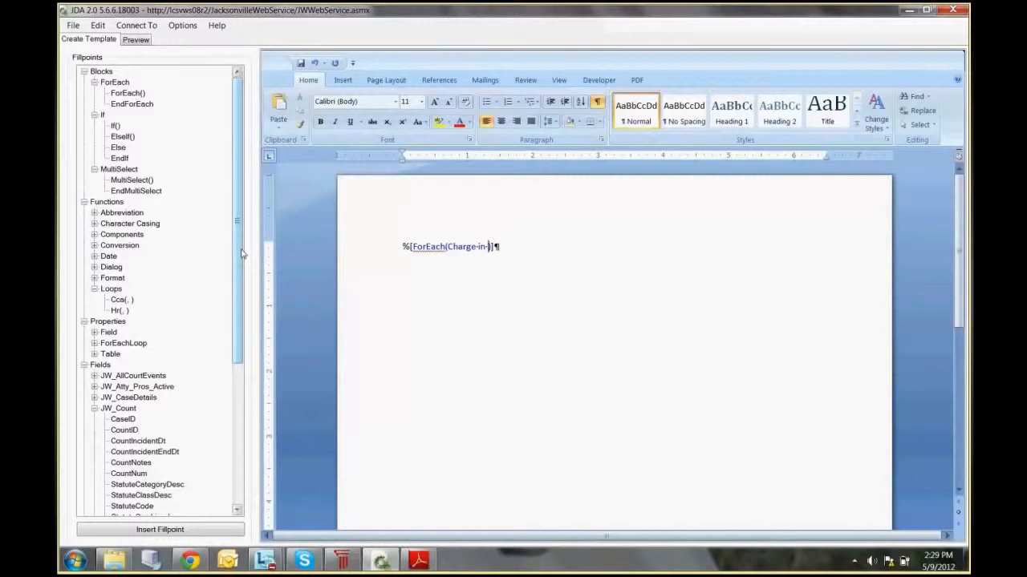
Step: Complete the ForEach argument with the table name JW_Count after "Charge in"
click(121, 409)
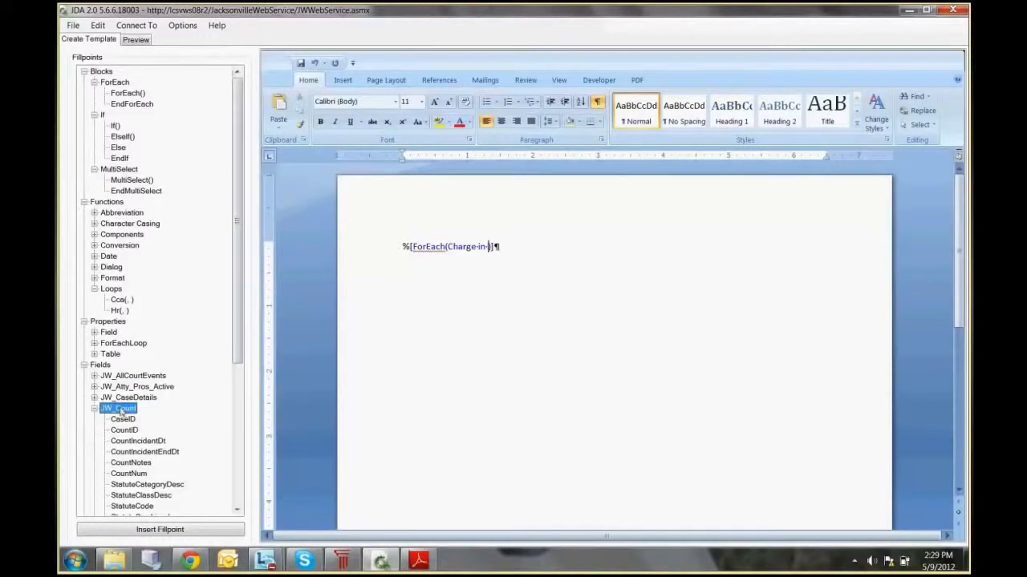
click(485, 248)
text(Jw)
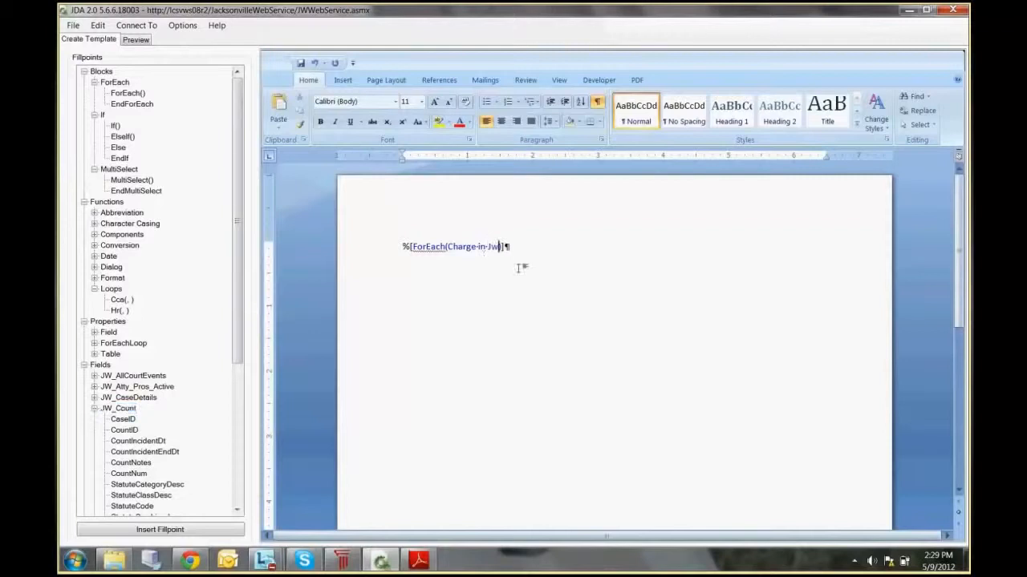
key(BackSpace)
key(BackSpace)
text(W_Count)
Step: Add the text "Count" after the ForEach fillpoint, followed by the JW_Count.CountNum fillpoint and a space
text(Count)
click(128, 474)
click(159, 529)
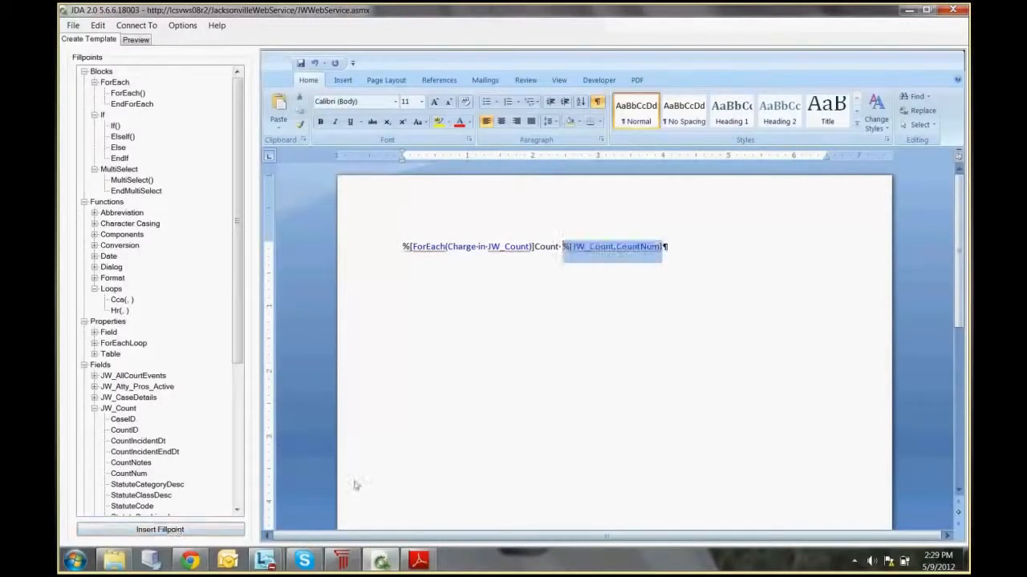
click(664, 247)
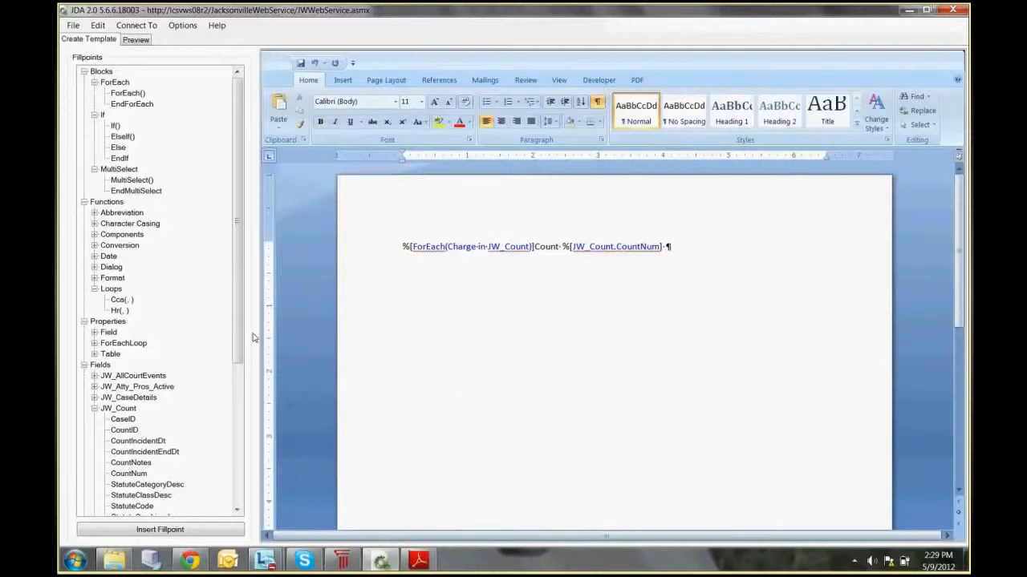
Step: Insert the JW_Count.StatuteCombined fillpoint after the CountNum fillpoint
scroll(161, 385, down, 3)
click(138, 430)
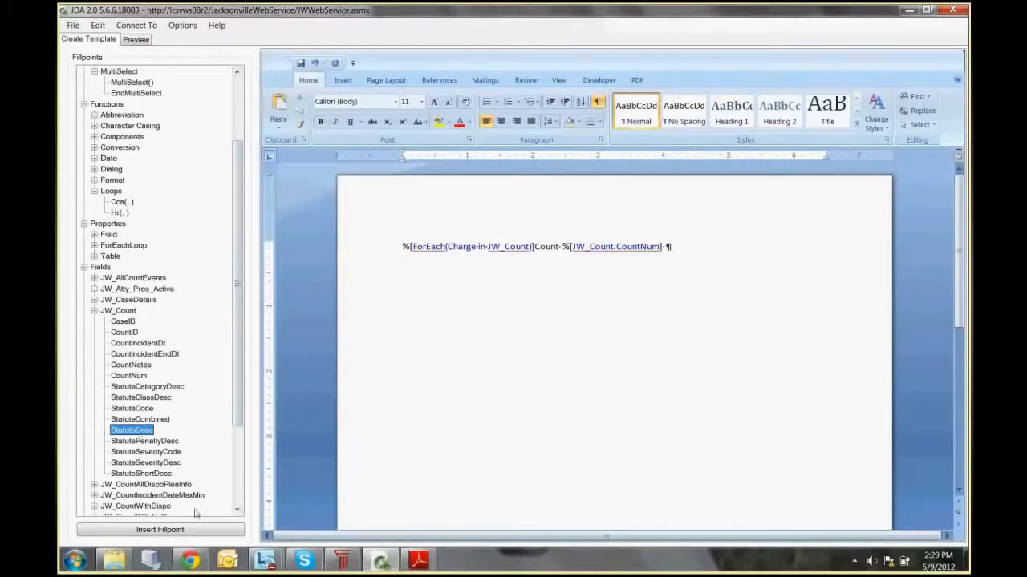
click(160, 419)
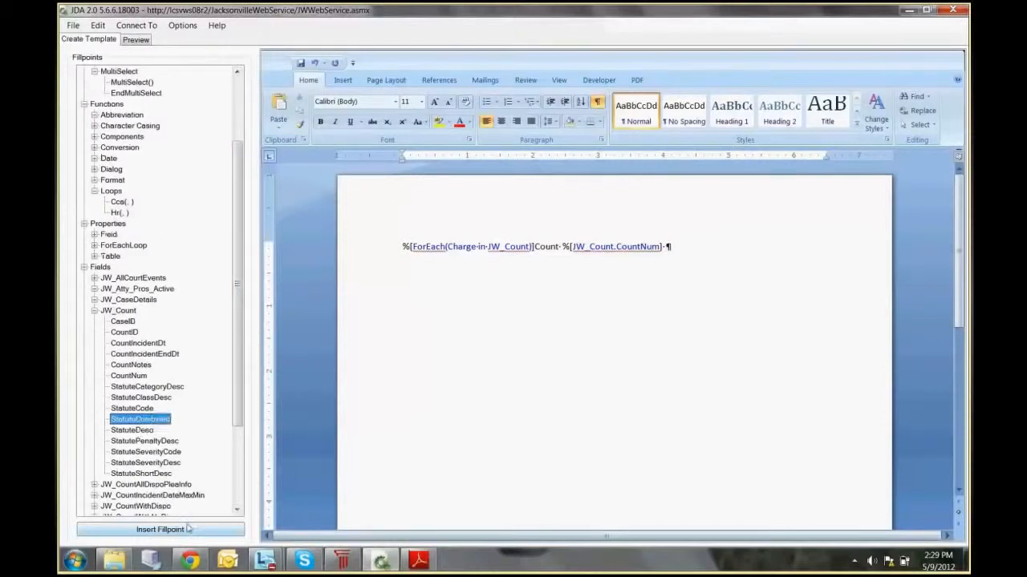
click(187, 530)
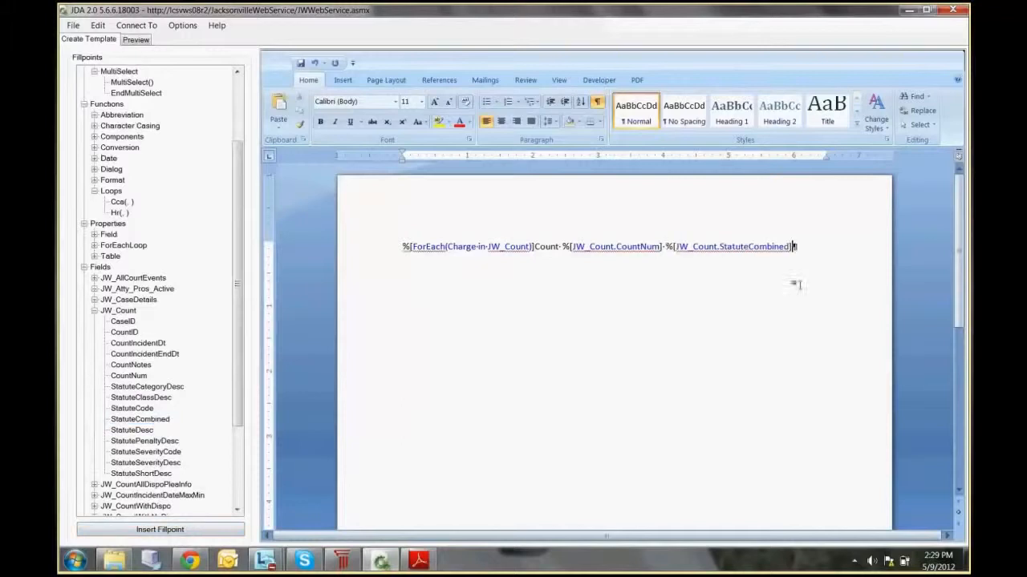
Step: Preview the document using count 2, the Indecent Exposure charge, and return to the template
click(137, 40)
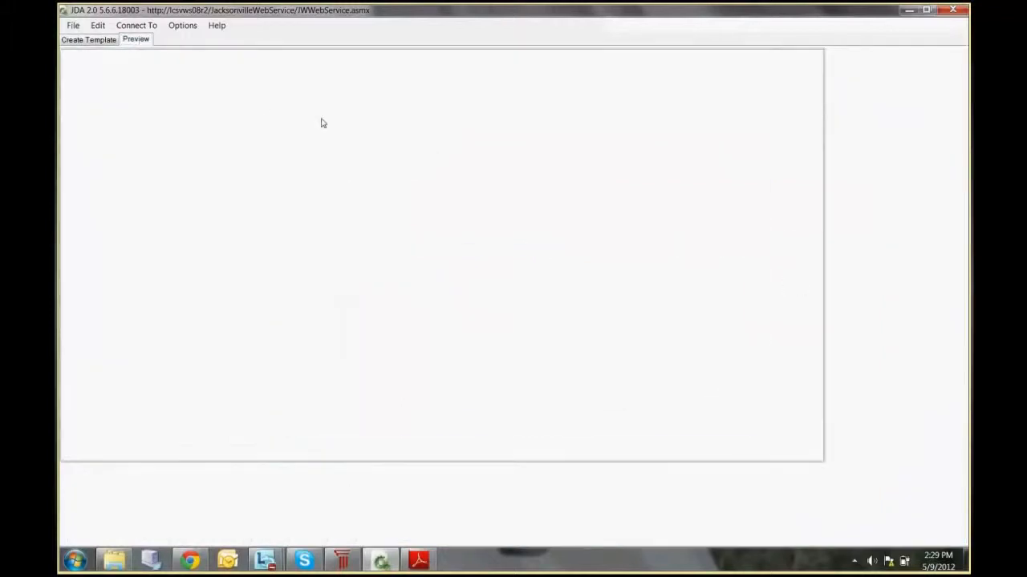
click(471, 223)
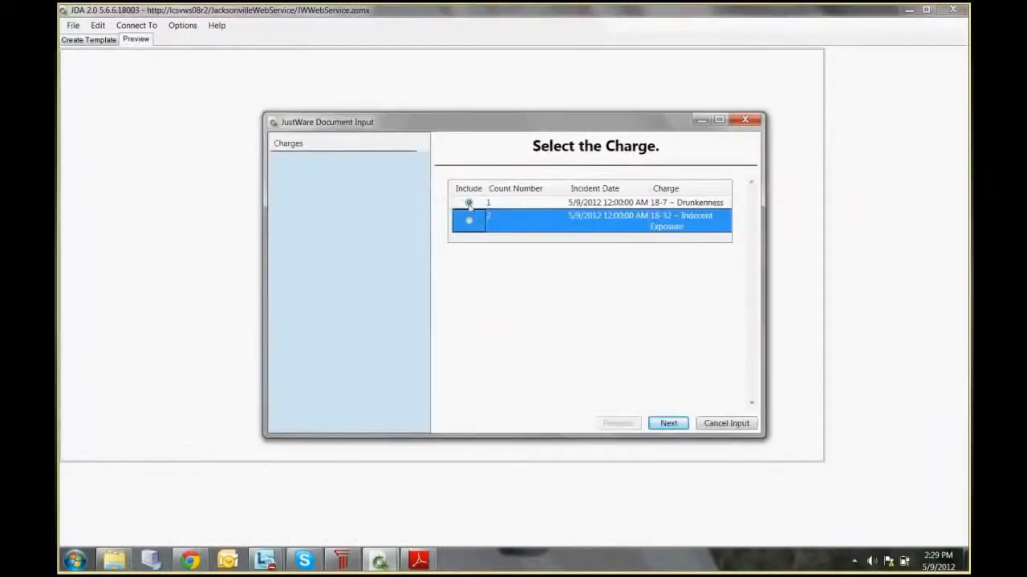
click(669, 423)
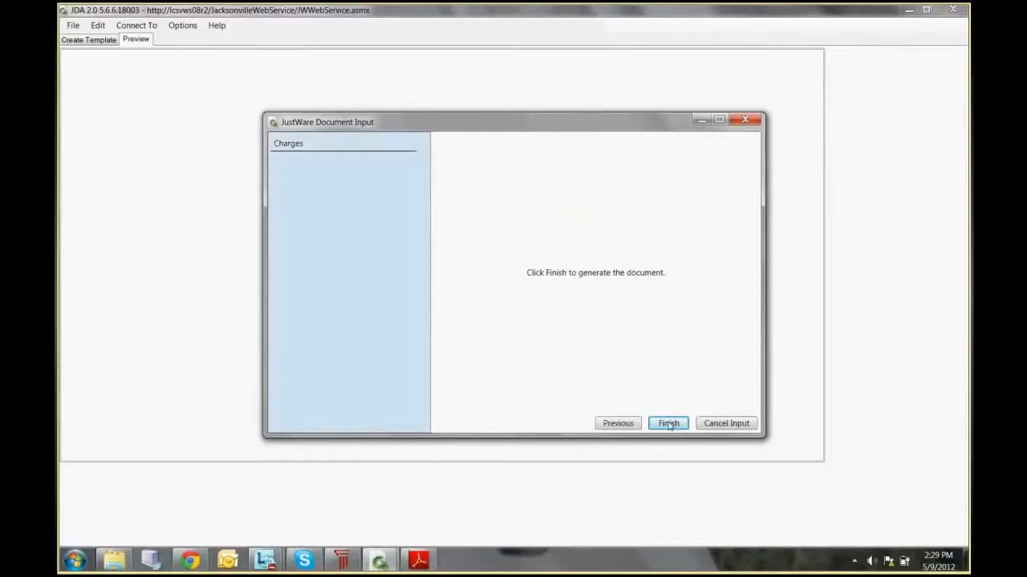
click(654, 419)
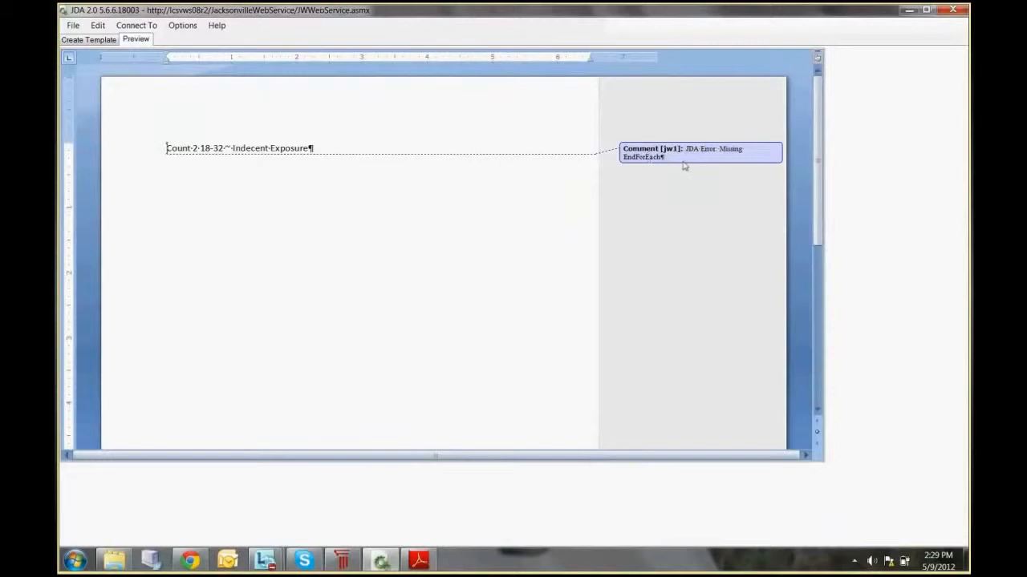
click(88, 39)
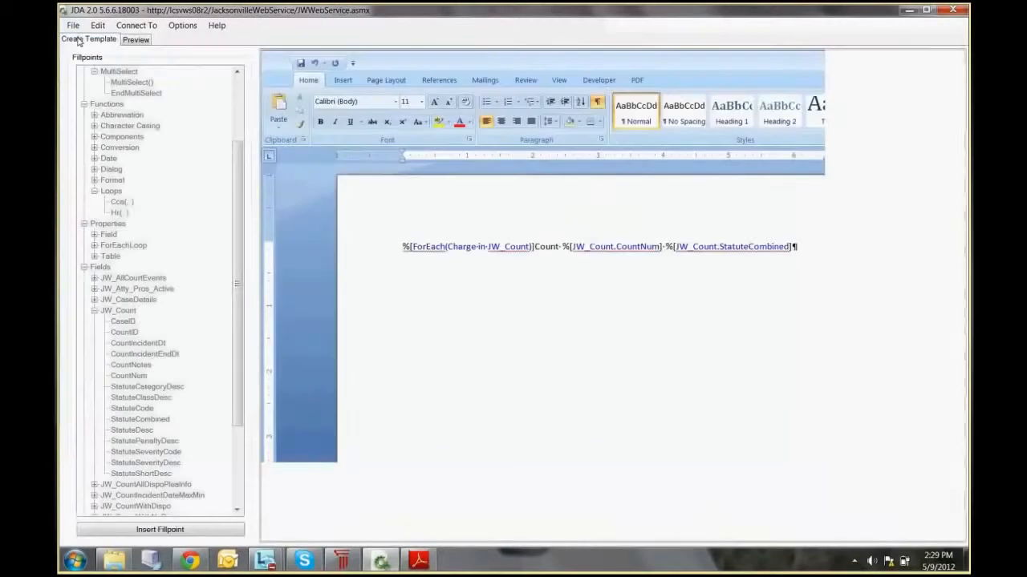
Step: Close the loop with the EndForEach fillpoint after StatuteCombined and preview the resulting document
scroll(136, 93, up, 3)
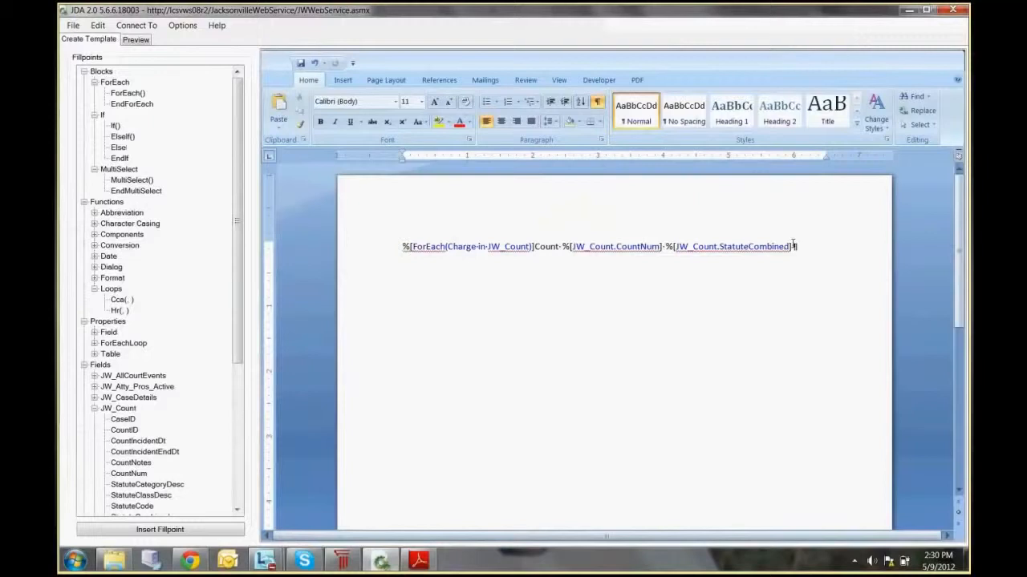
click(138, 104)
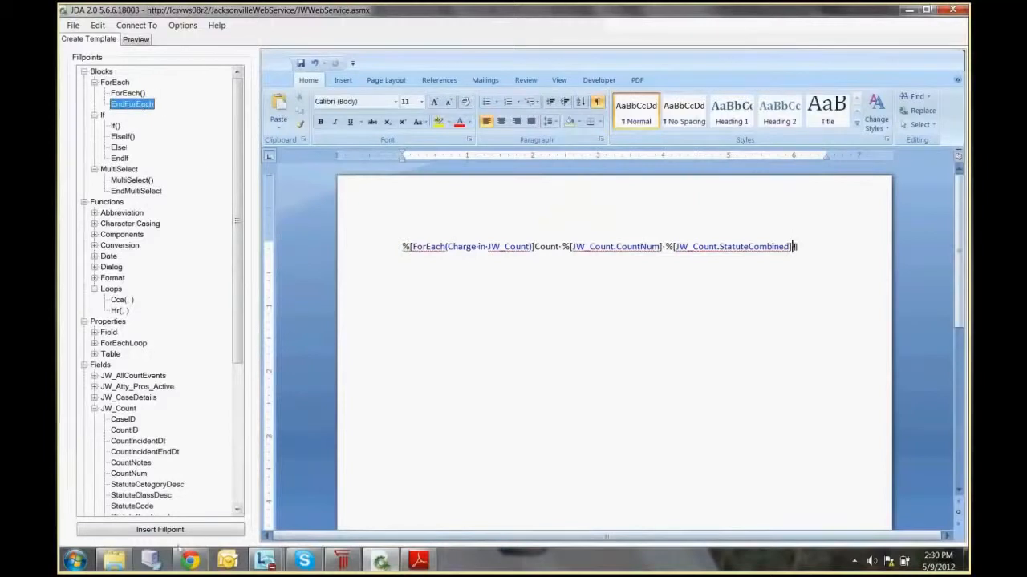
click(184, 532)
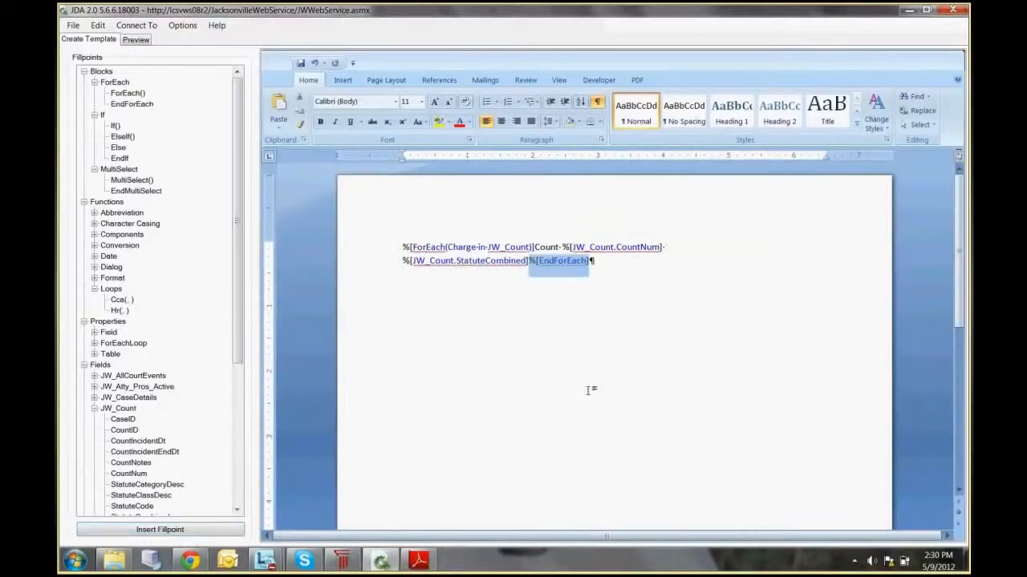
click(138, 41)
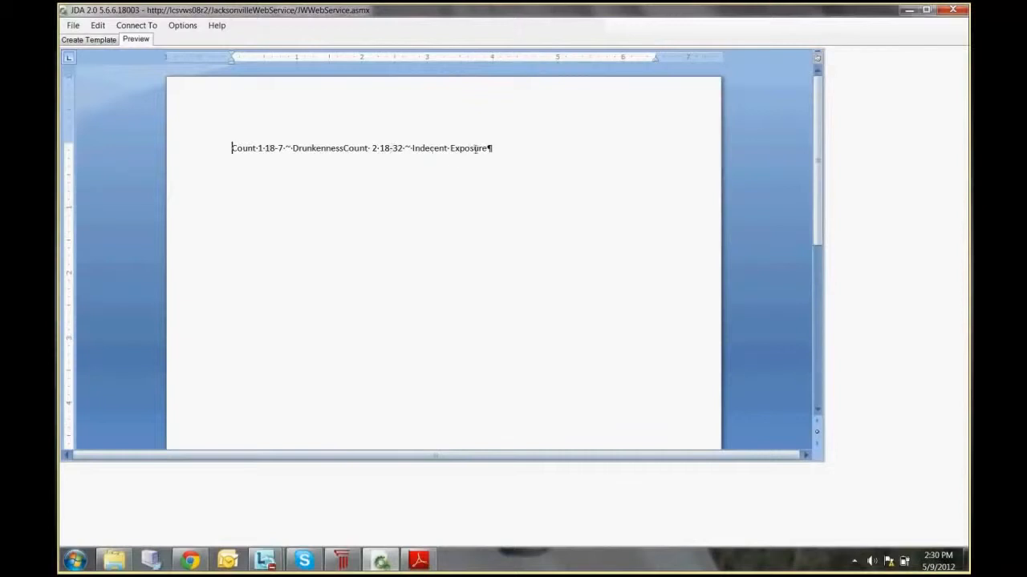
click(99, 41)
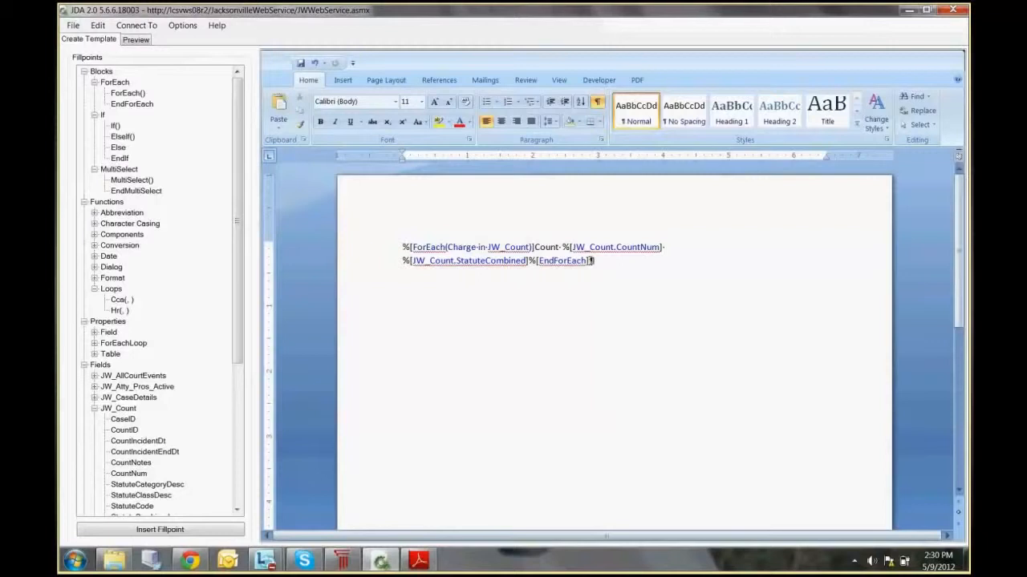
Step: Delete the whole ForEach loop from the template and collapse the JW_Count fields
drag(591, 261, 403, 248)
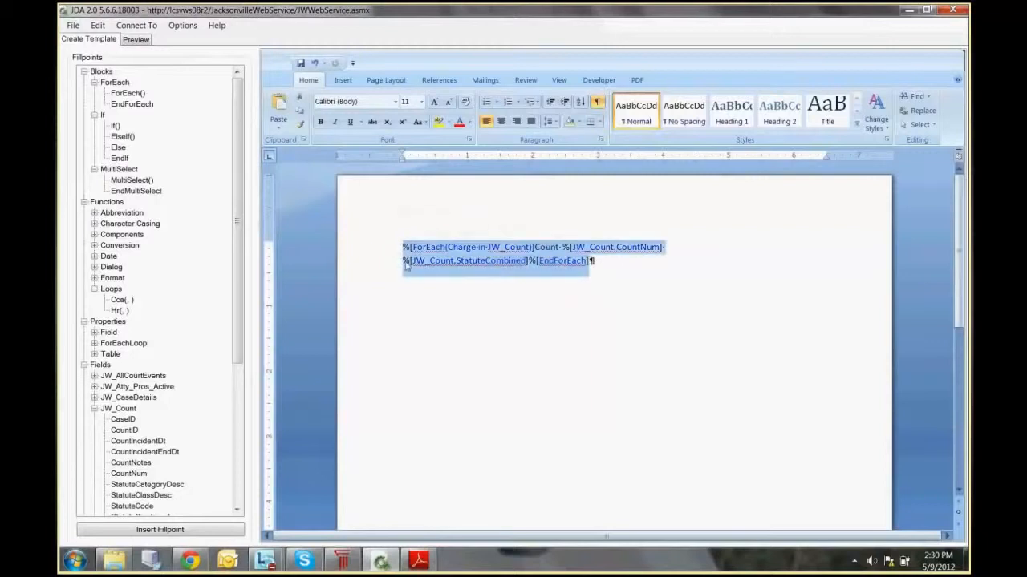
key(Delete)
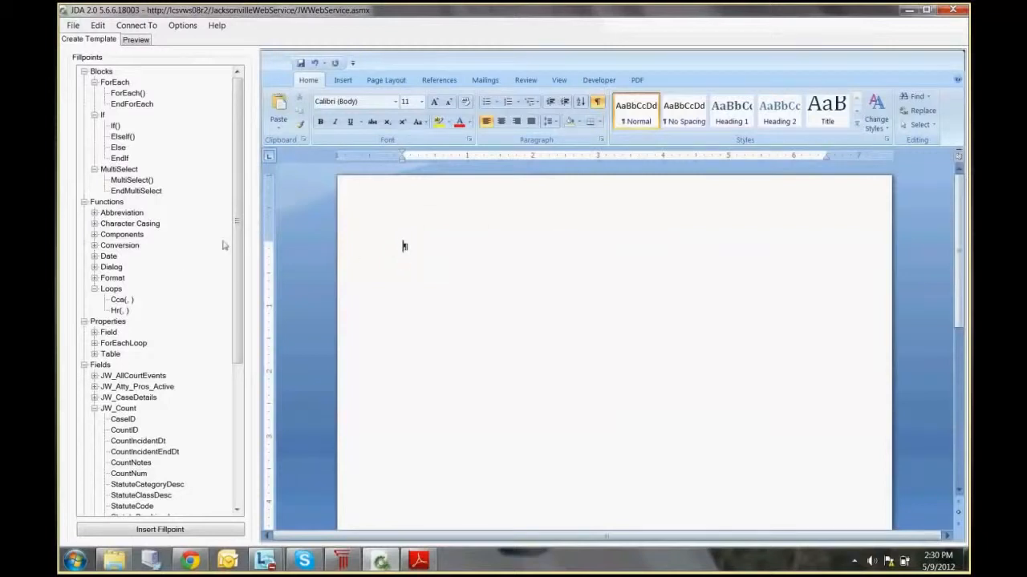
scroll(161, 337, down, 2)
click(94, 353)
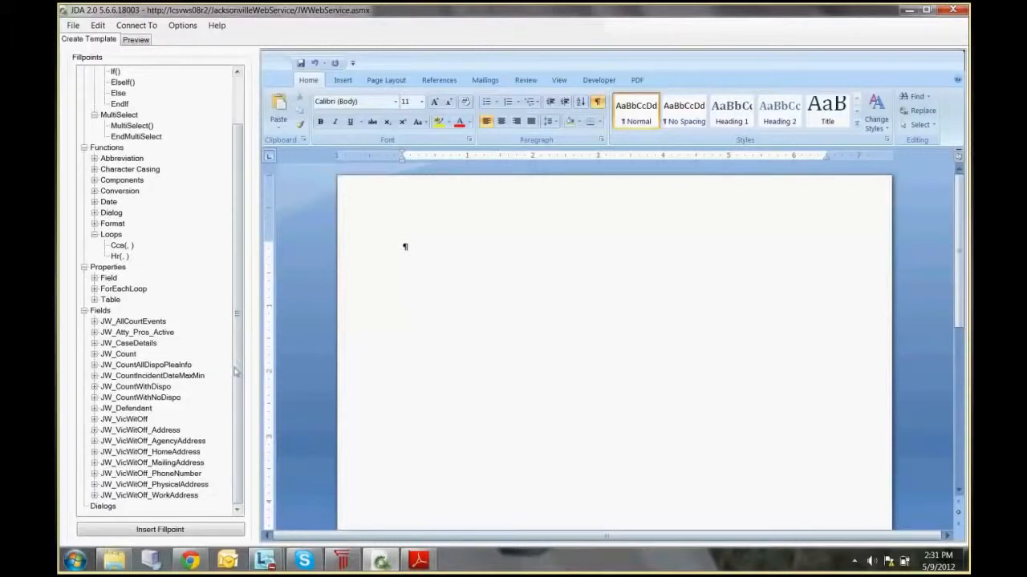
Step: Insert the MultiSelect() block fillpoint into the empty template and collapse the ForEach blocks
drag(237, 371, 239, 255)
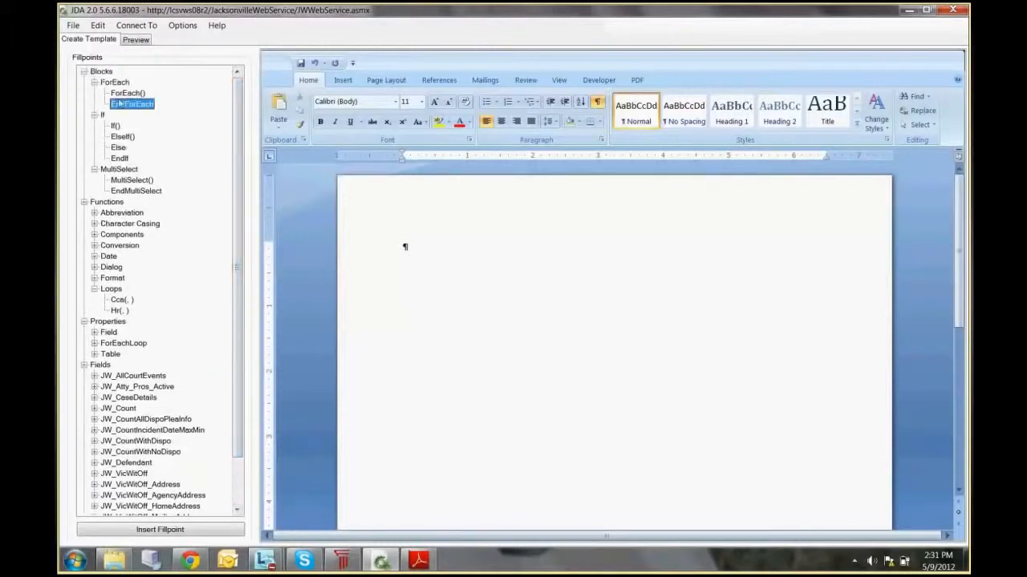
click(94, 81)
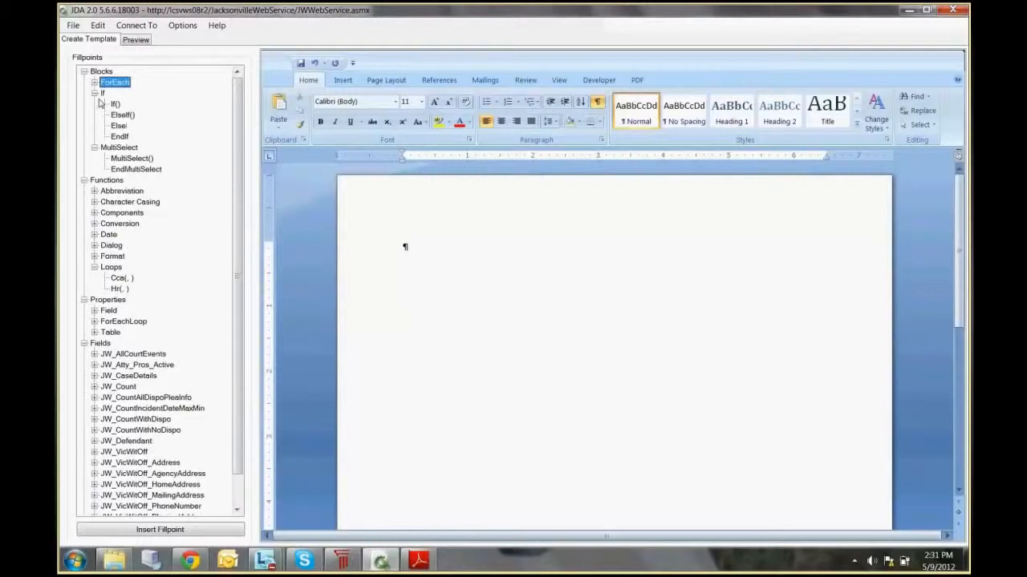
click(145, 160)
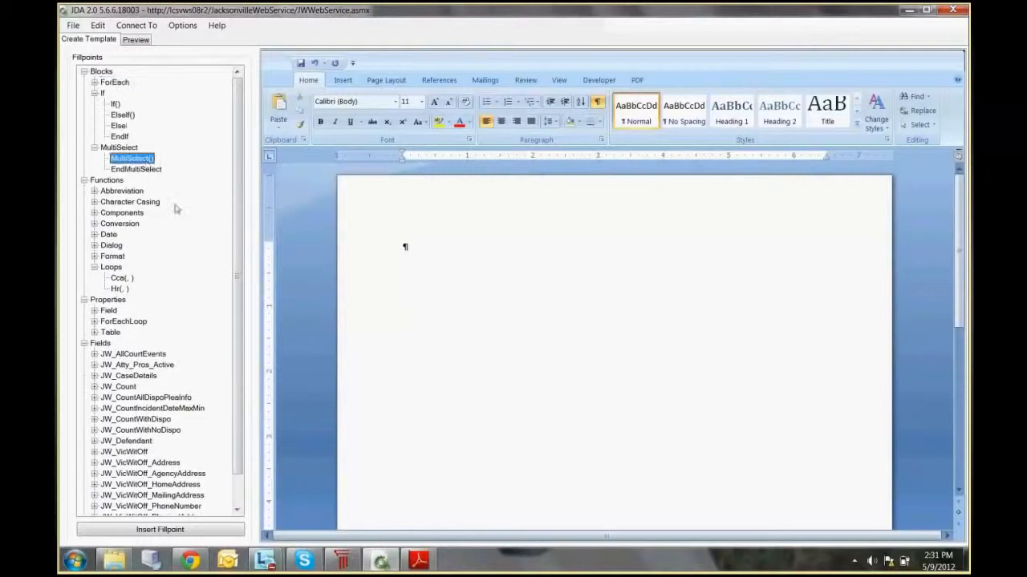
click(161, 531)
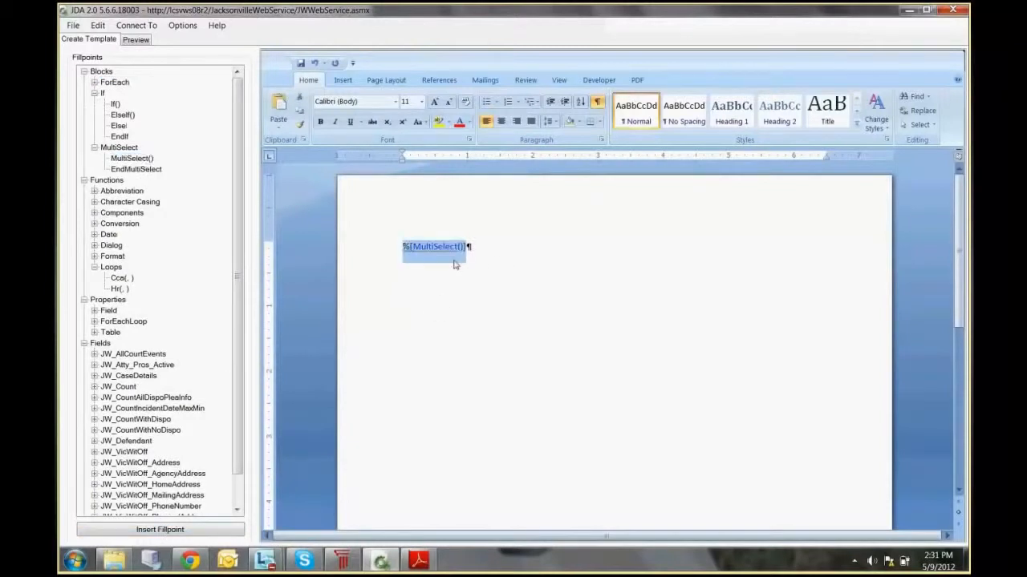
Step: Fill the MultiSelect parentheses with "row in JW_VicWitOff"
click(497, 263)
text(row in)
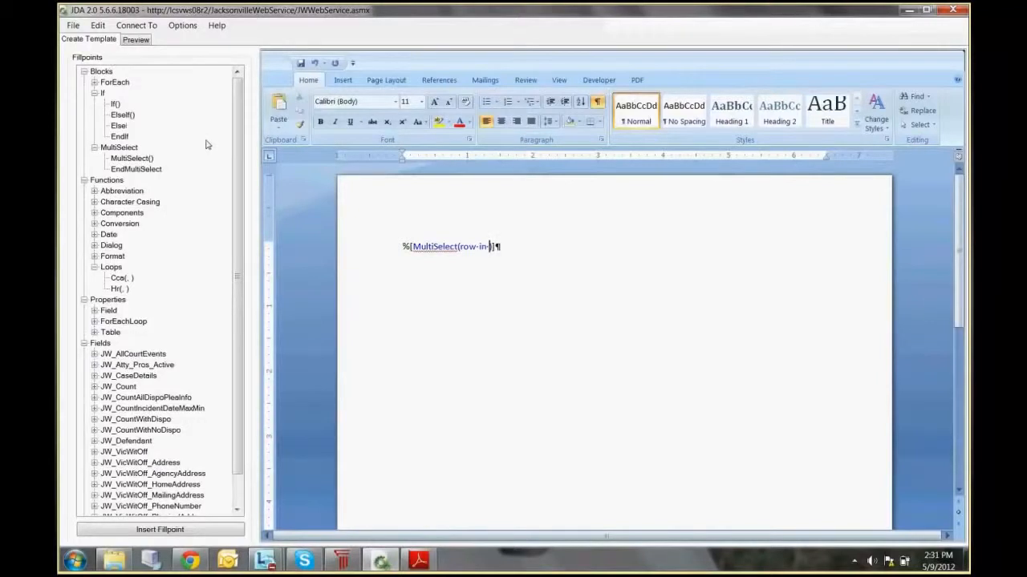
scroll(206, 144, down, 1)
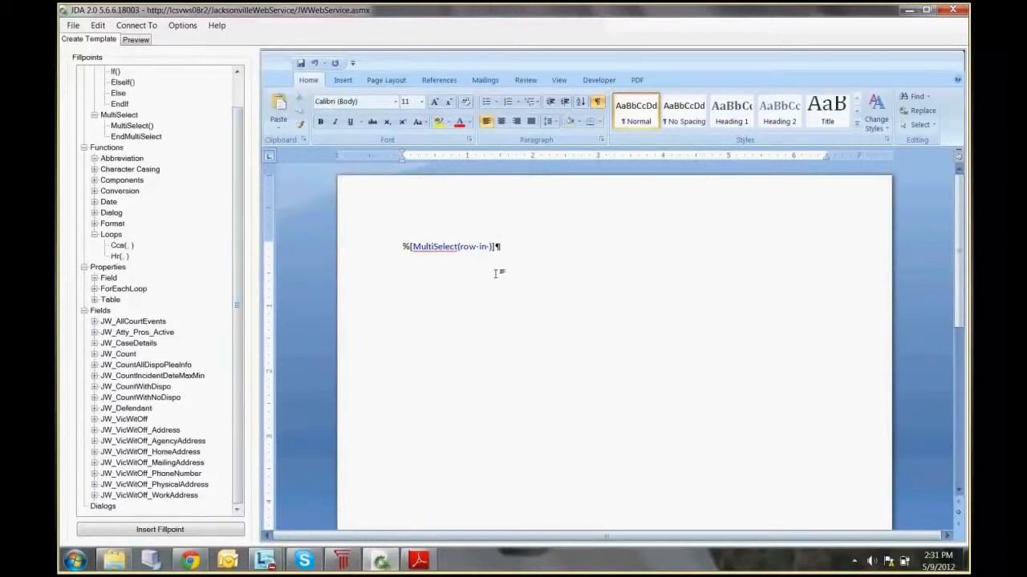
click(132, 419)
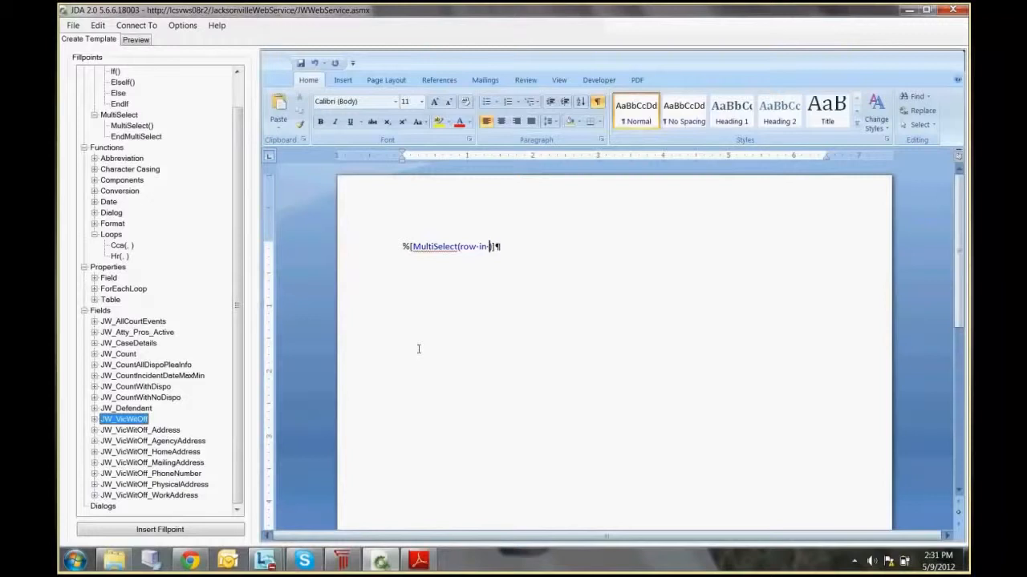
click(491, 247)
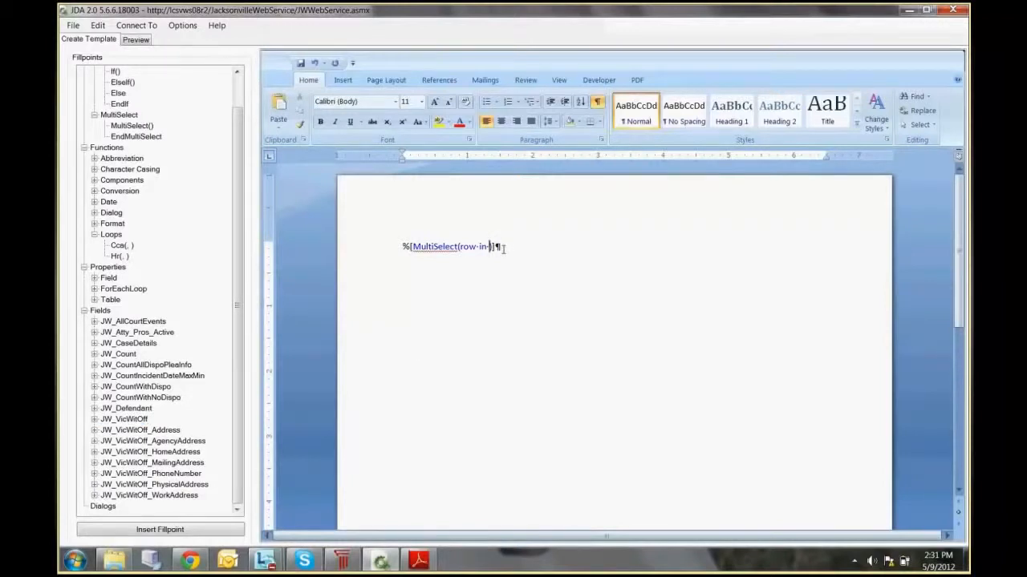
text(JW_VicWitOff)
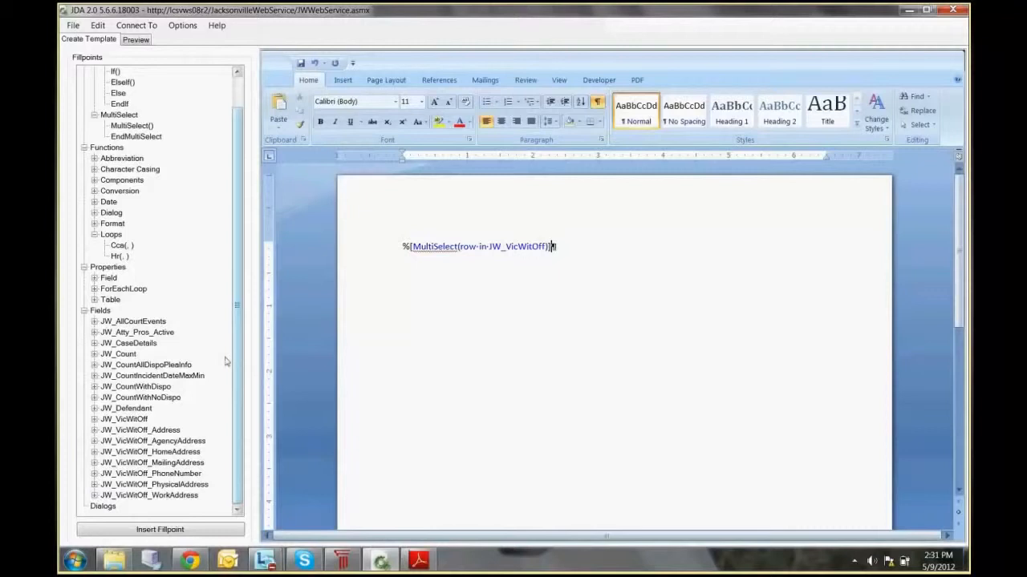
Step: Insert the JW_VicWitOff.FullName fillpoint directly after the MultiSelect fillpoint
click(97, 419)
click(126, 365)
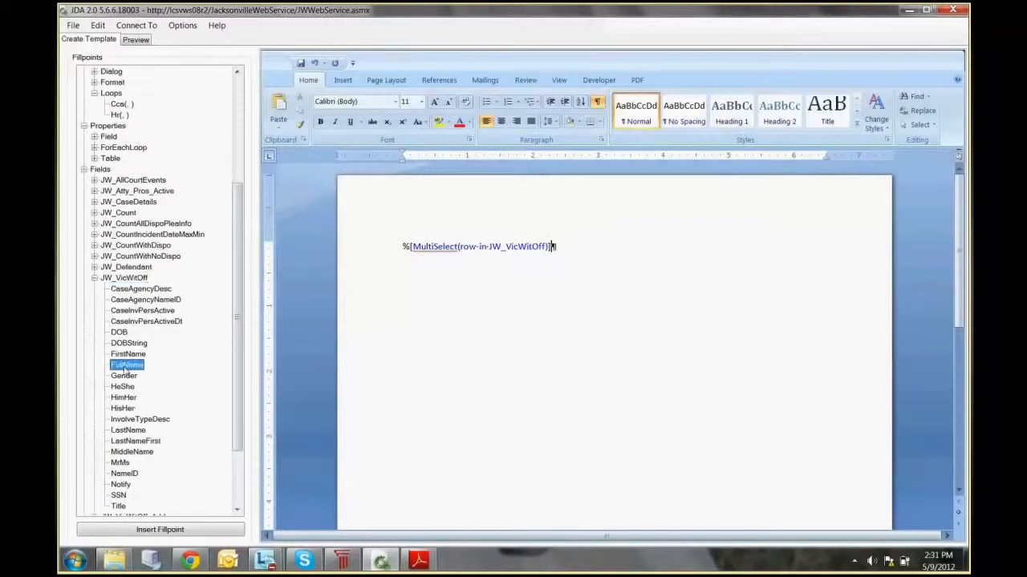
click(184, 530)
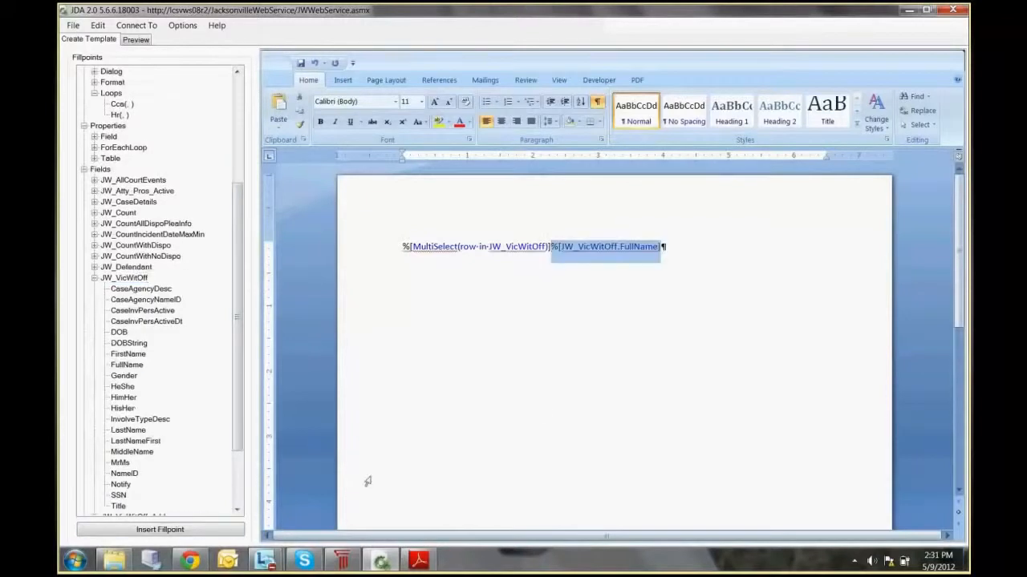
click(540, 413)
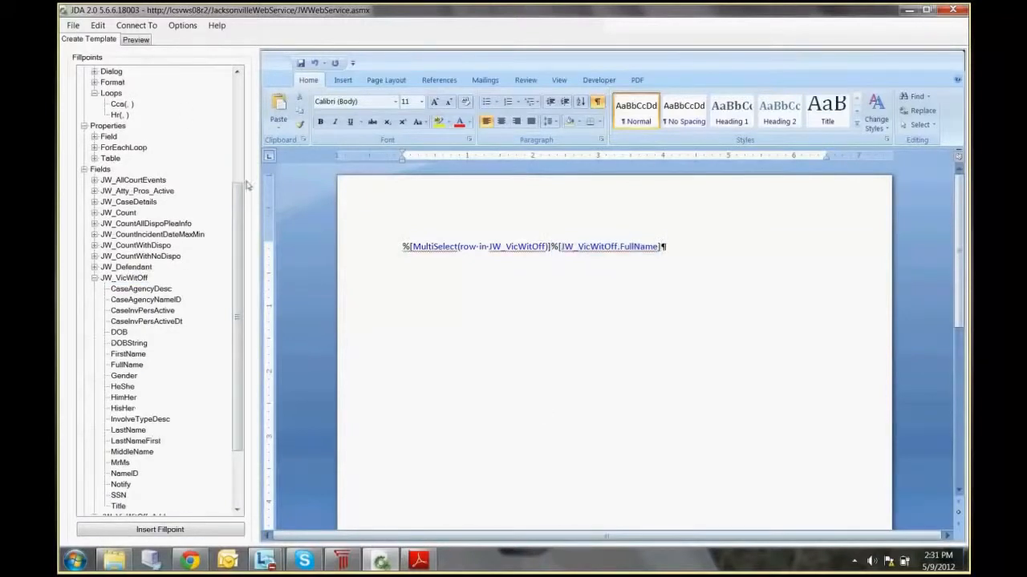
Step: Close the block with the EndMultiSelect fillpoint after JW_VicWitOff.FullName
drag(240, 184, 239, 80)
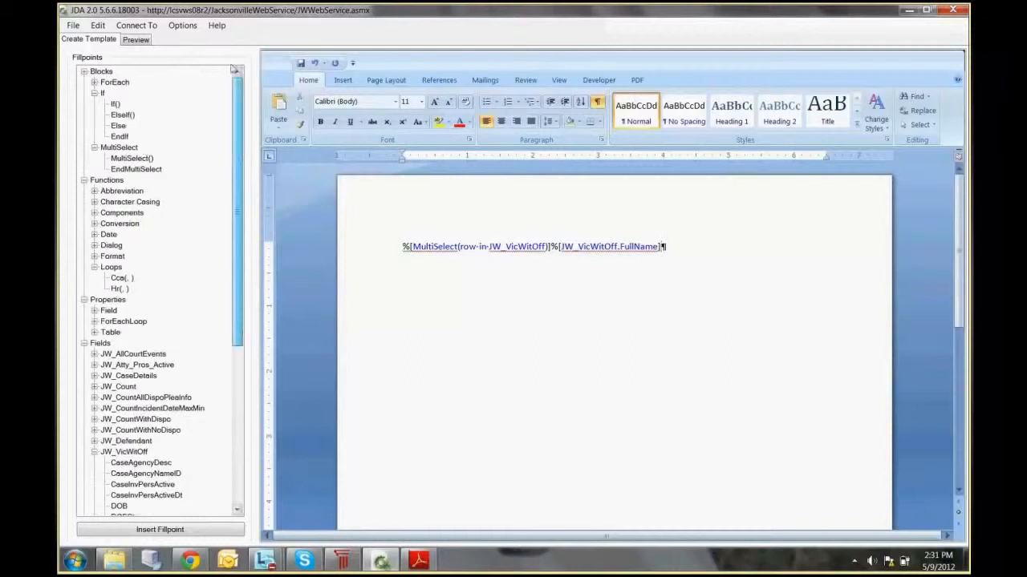
click(138, 170)
click(159, 530)
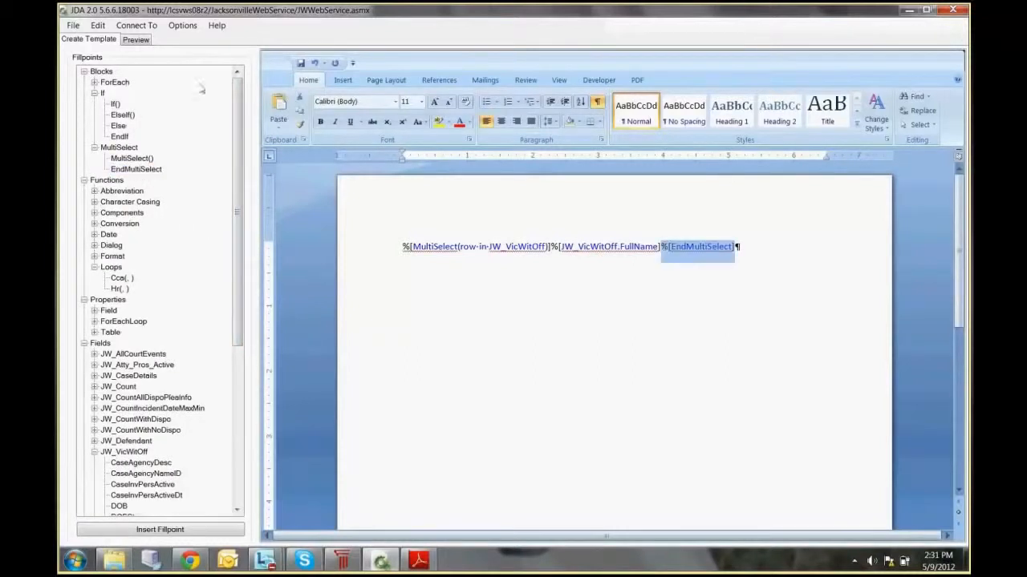
Step: Preview the document with both the police officer and the victim included, and return to the template
click(135, 39)
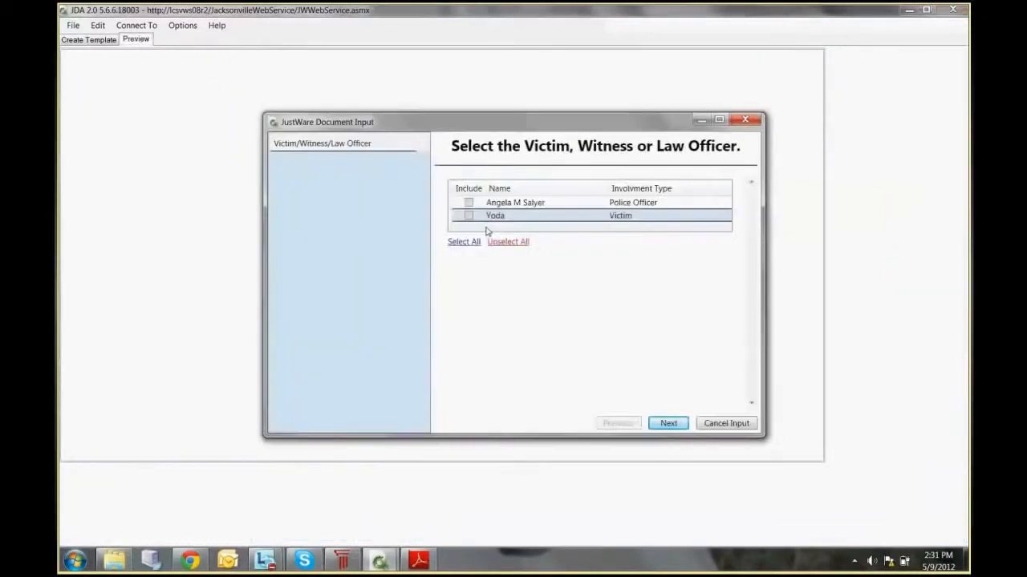
click(469, 202)
click(468, 215)
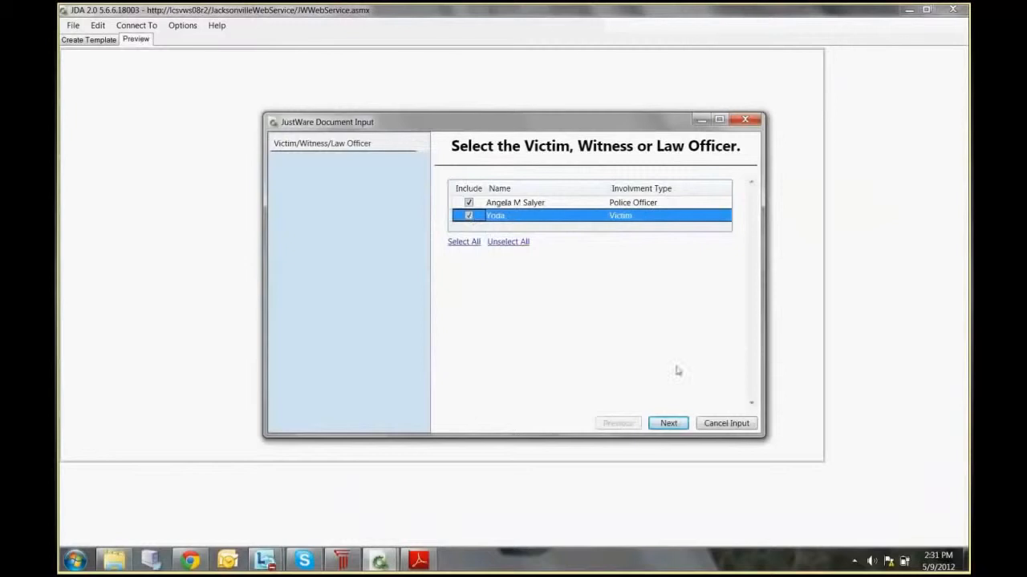
click(668, 423)
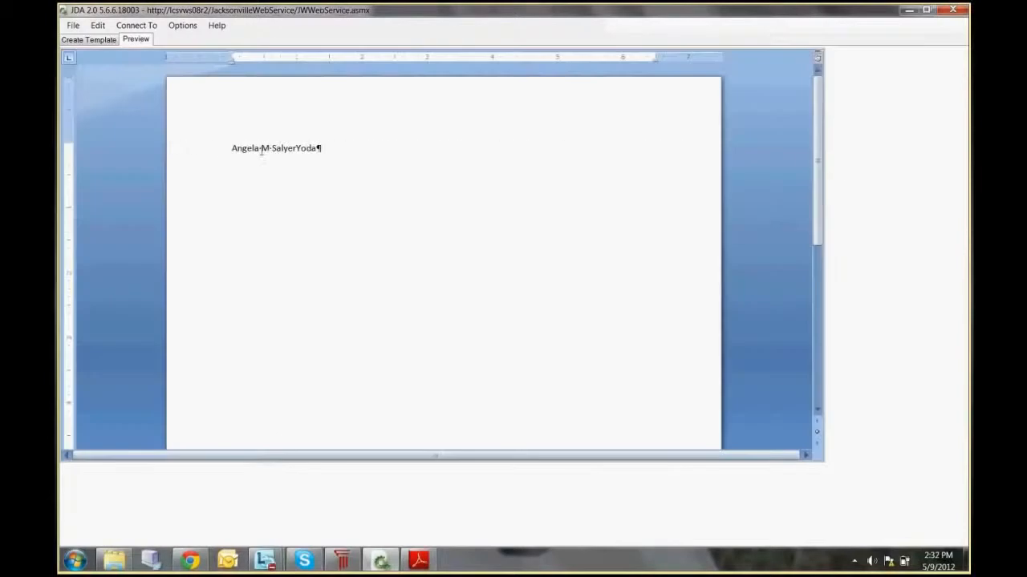
click(101, 40)
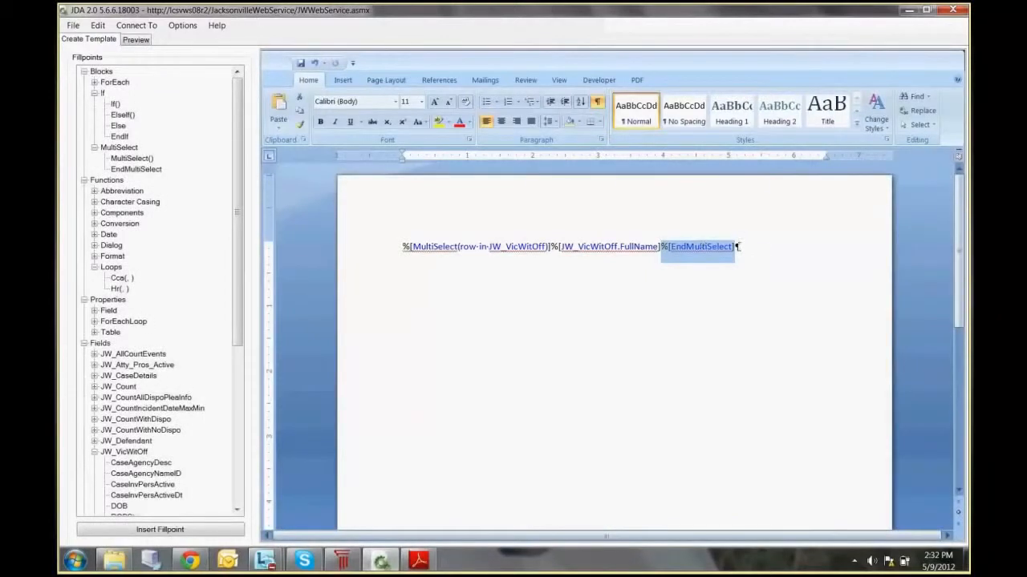
Step: Delete the EndMultiSelect fillpoint, put JW_VicWitOff.FullName on its own line and add an empty line below it
drag(737, 248, 661, 248)
key(Delete)
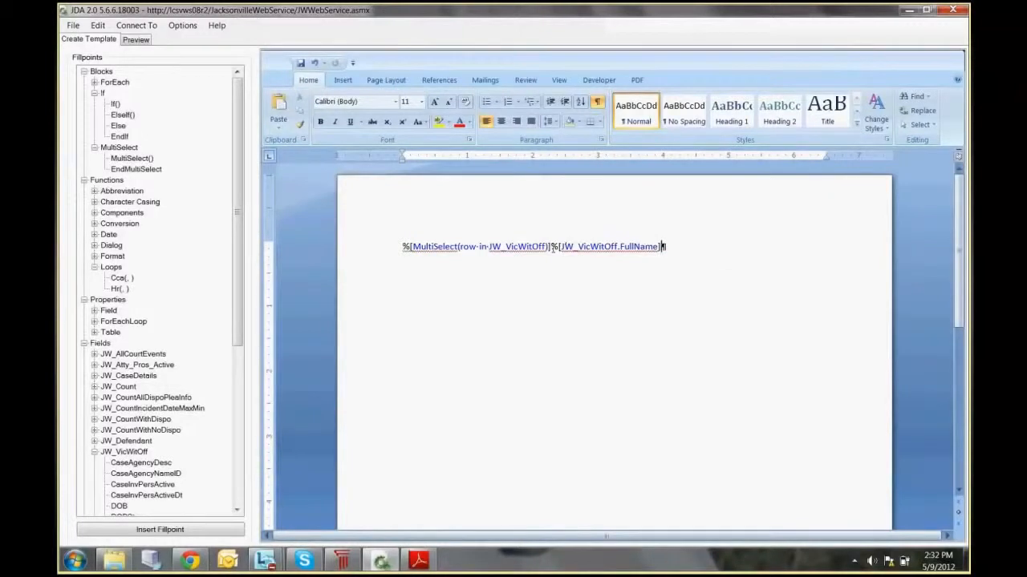
key(Return)
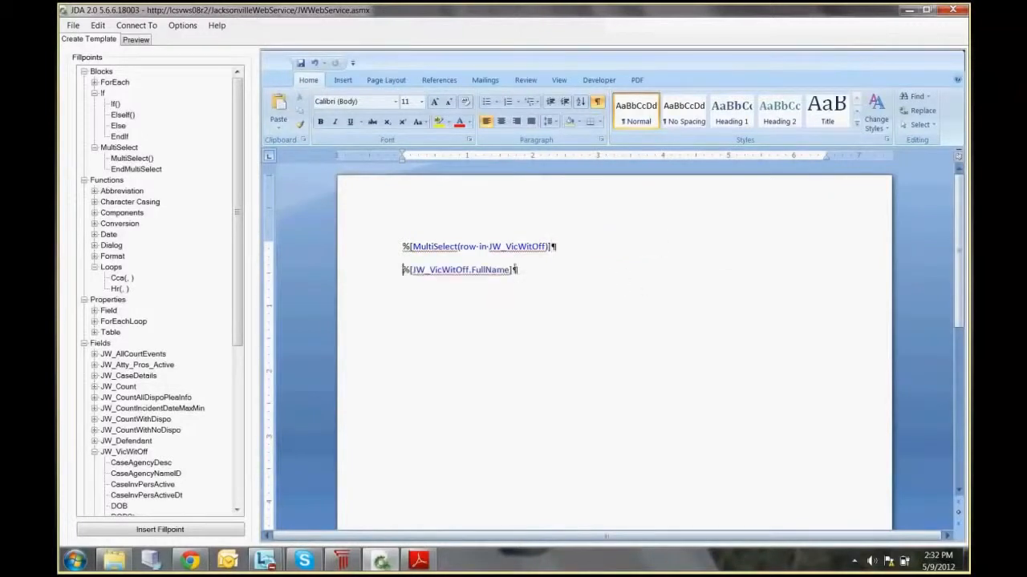
click(514, 268)
key(Return)
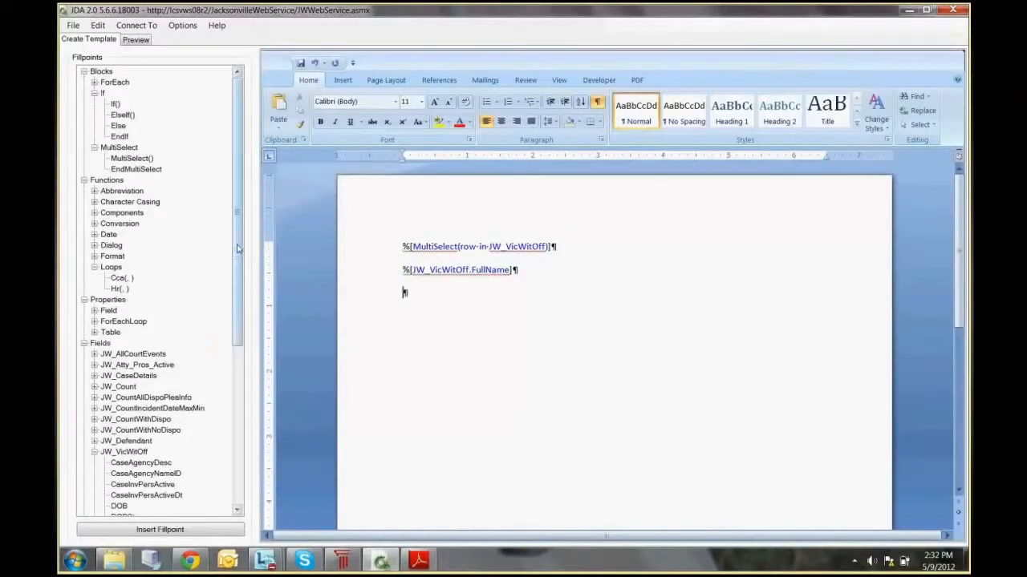
Step: Insert the If() block fillpoint on the empty line below JW_VicWitOff.FullName and collapse the JW_VicWitOff fields
drag(237, 255, 238, 359)
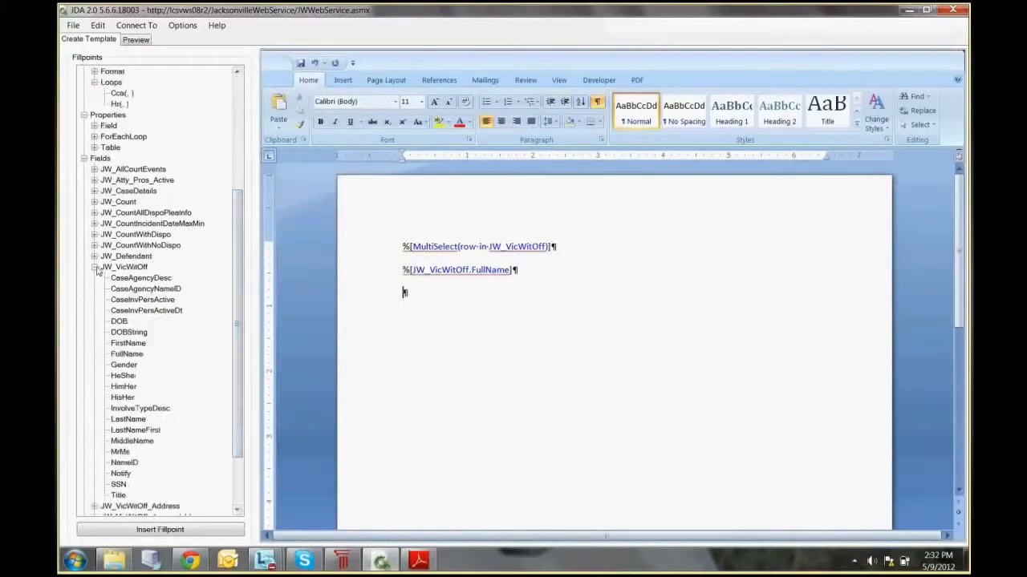
click(95, 267)
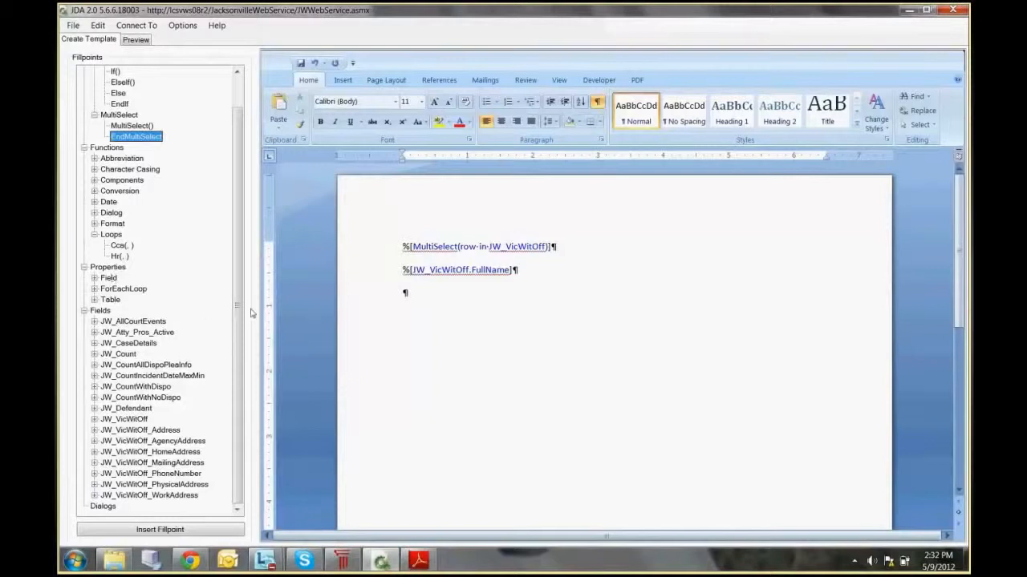
drag(237, 291, 227, 263)
click(115, 104)
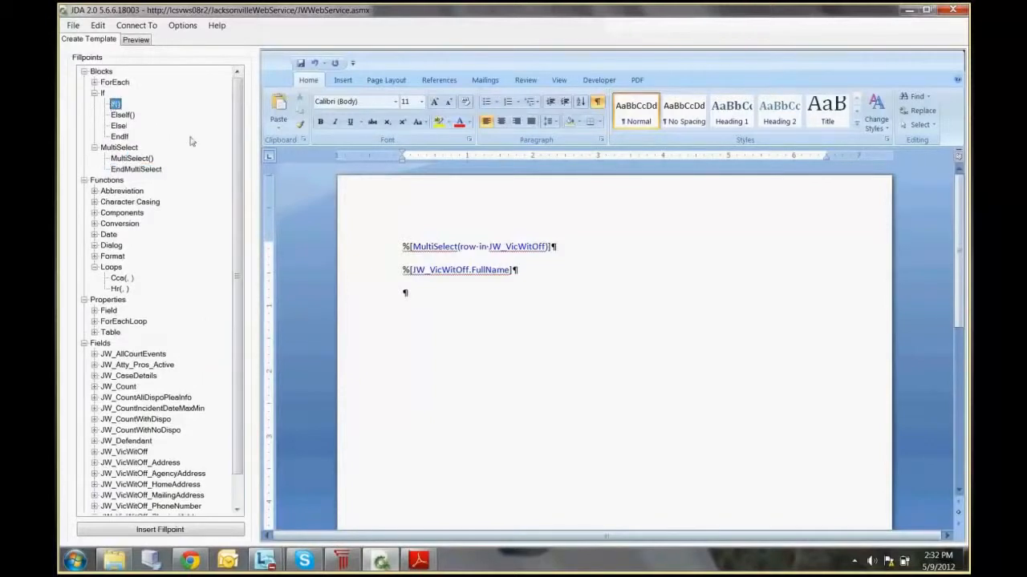
click(197, 529)
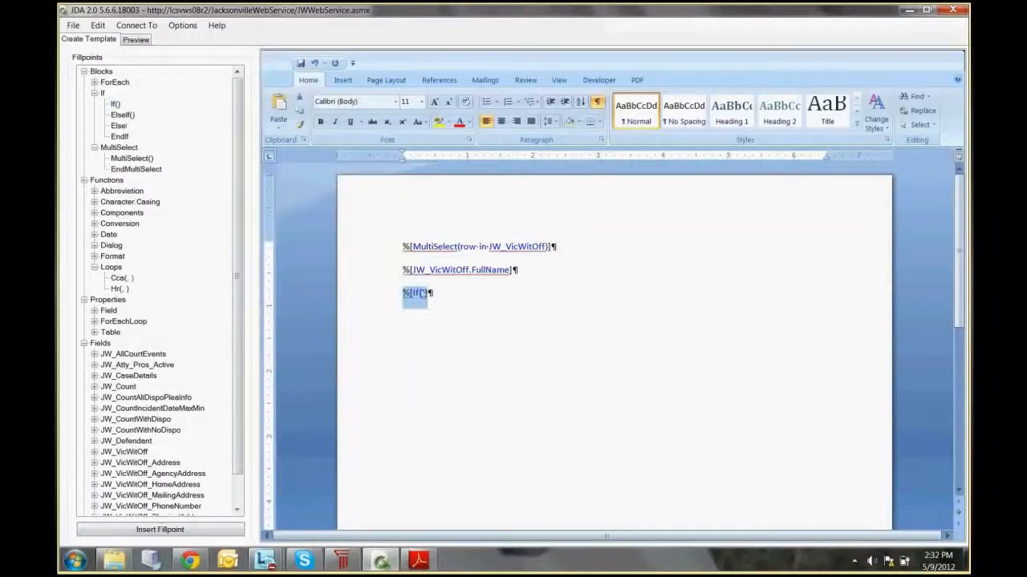
Step: Insert the JW_VicWitOff_Address.Address field inside the parentheses of the If fillpoint
click(420, 293)
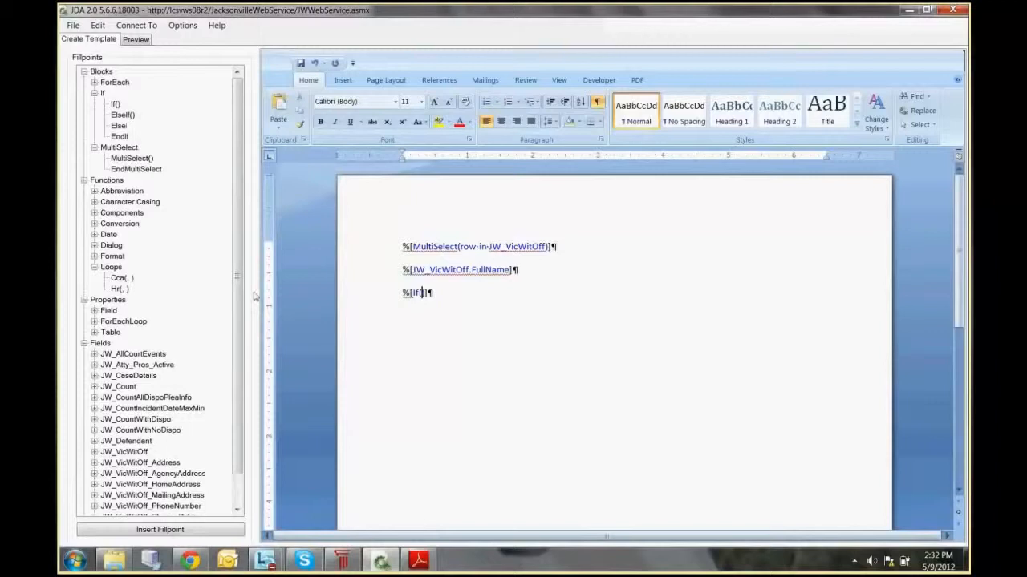
scroll(145, 401, down, 1)
click(95, 431)
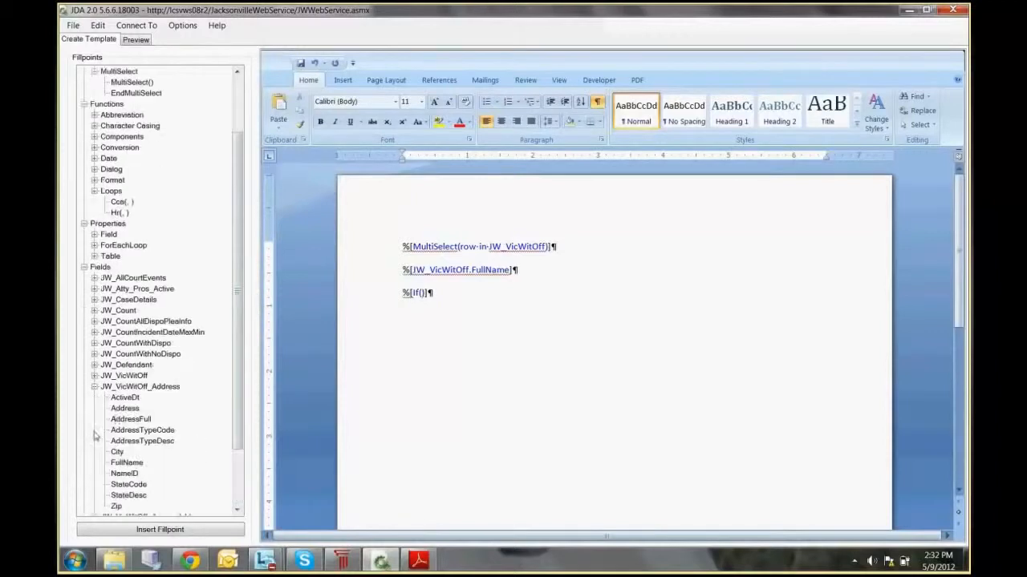
click(124, 408)
click(183, 528)
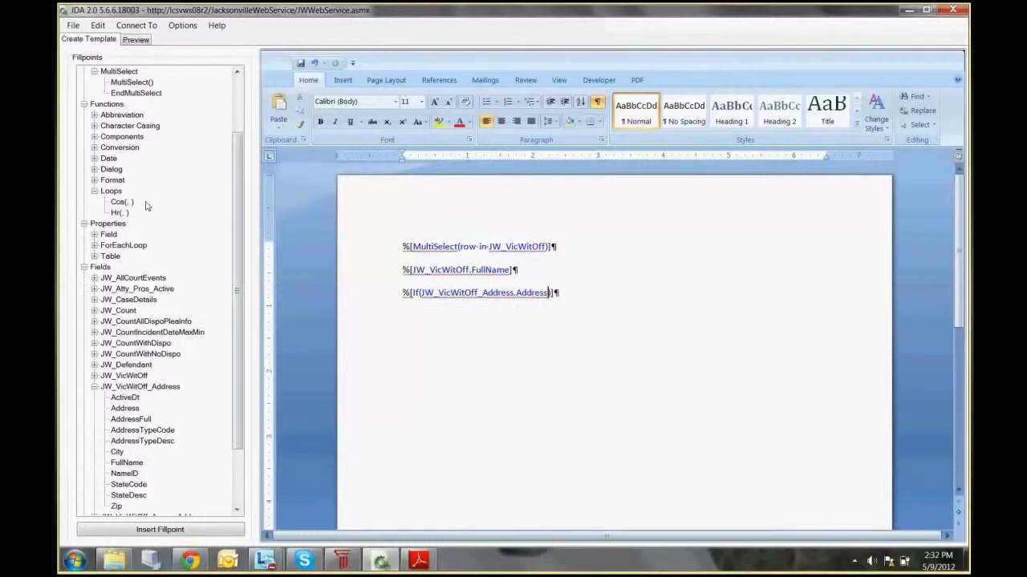
Step: Check the available Field property and append .IsEmpty to JW_VicWitOff_Address.Address in the If condition
click(95, 235)
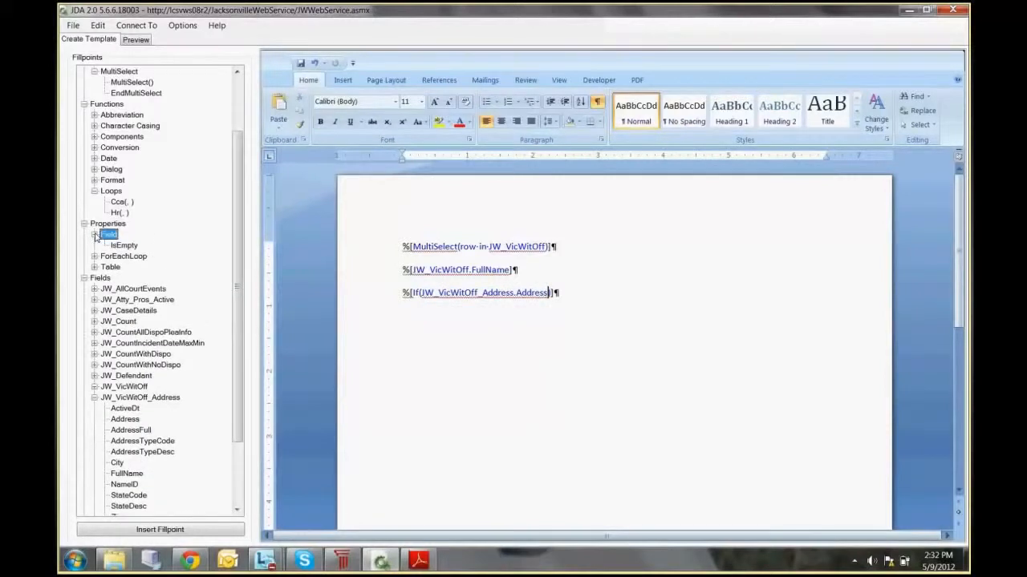
click(94, 234)
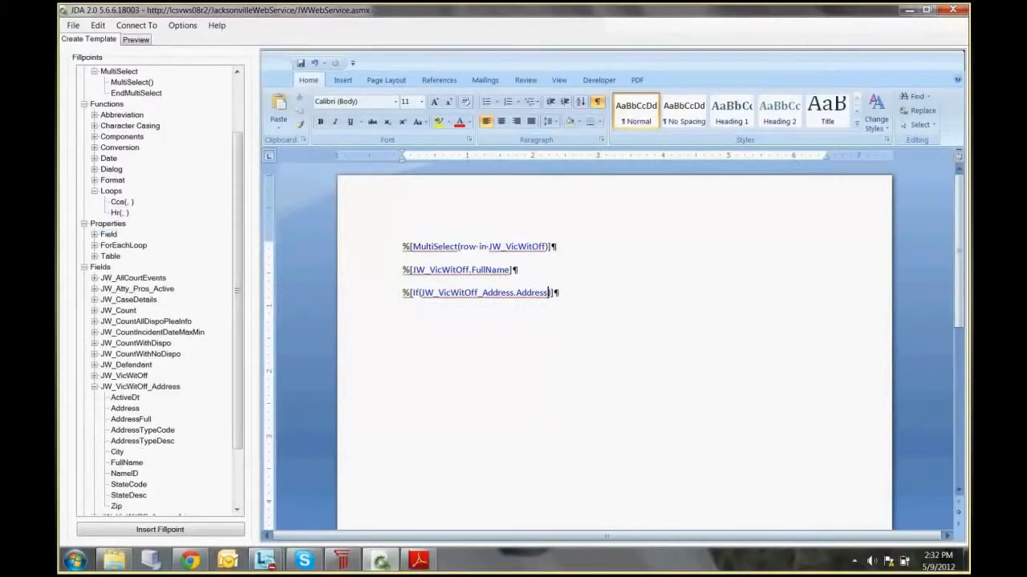
text(.IsEmpty)
Step: Add the text "NO ADDRESS ON FILE" directly after the If fillpoint
click(591, 298)
text(NO ADDRESS ON FILE)
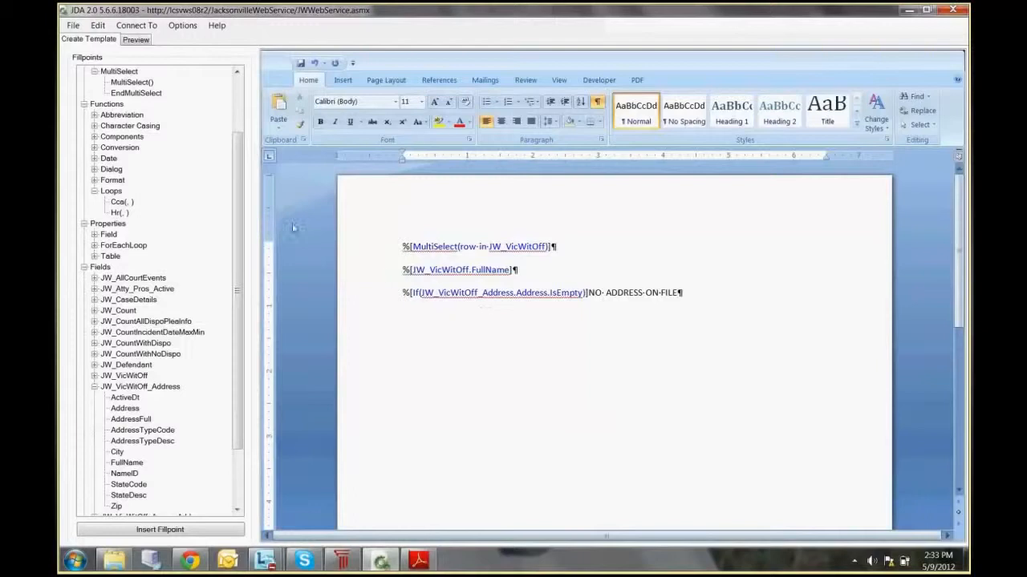
Step: Insert the Else fillpoint after the "NO ADDRESS ON FILE" text
scroll(128, 161, up, 3)
click(119, 126)
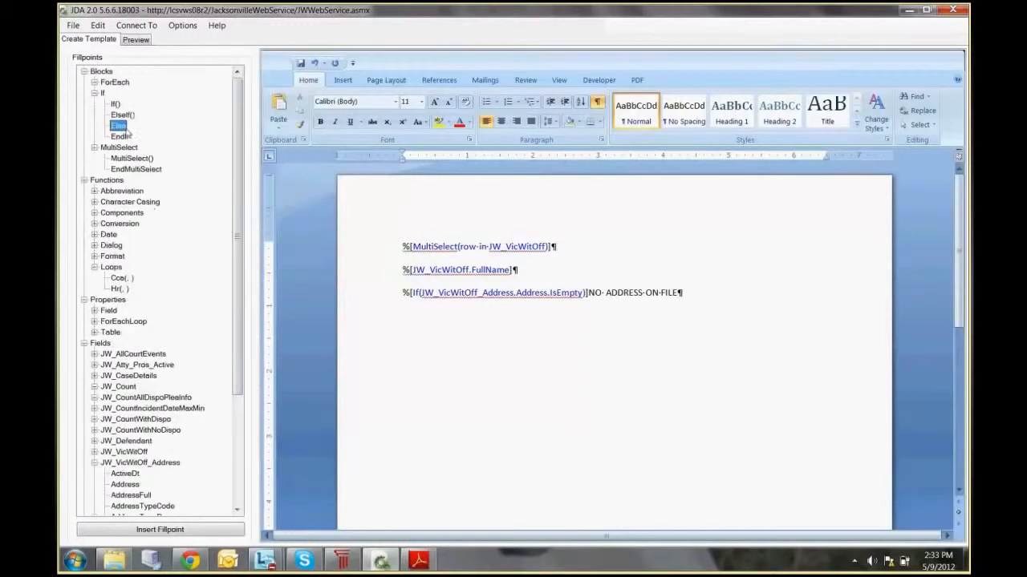
click(172, 529)
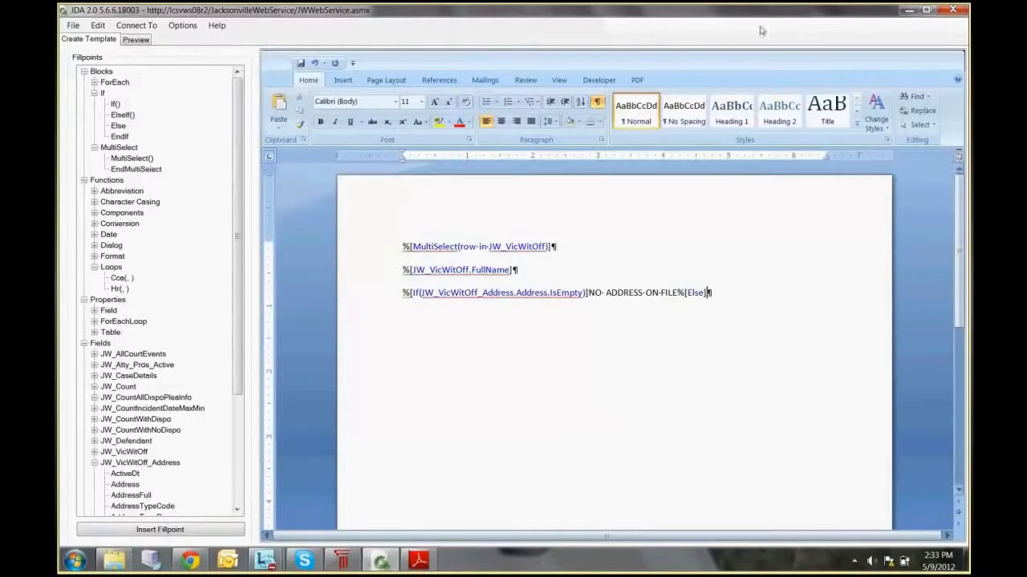
Step: Insert the JW_VicWitOff_Address.Address fillpoint directly after the Else fillpoint
scroll(238, 272, down, 1)
scroll(176, 333, down, 5)
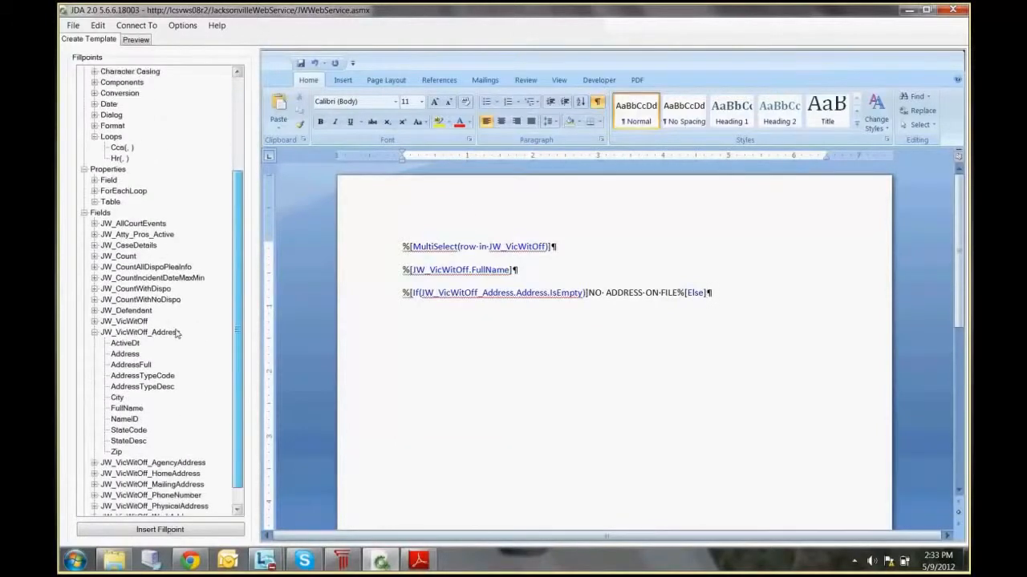
drag(125, 354, 711, 294)
click(591, 310)
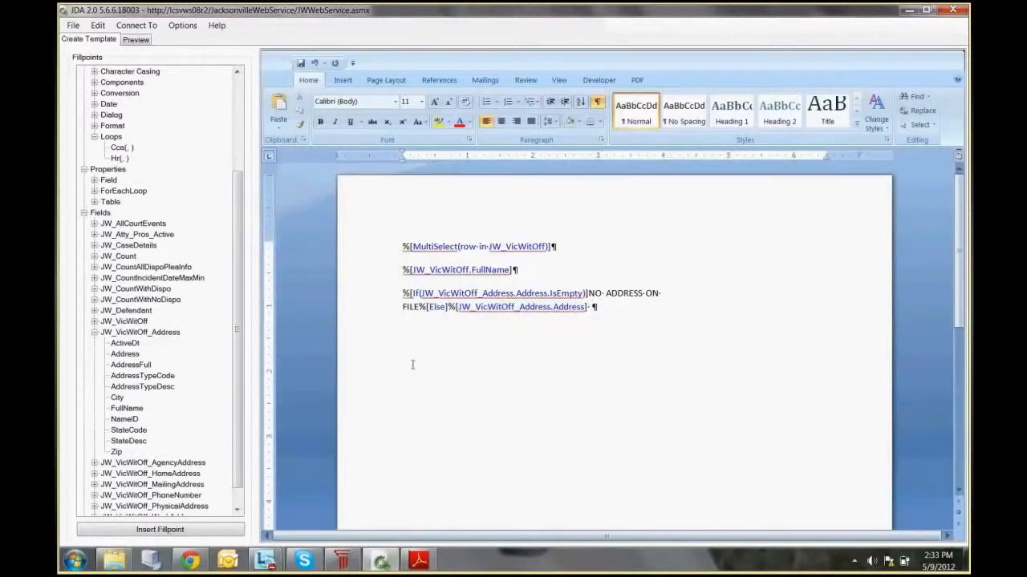
Step: Start a new line below the address with the JW_VicWitOff_Address.City fillpoint followed by a comma and a space
key(Return)
click(117, 398)
click(160, 529)
click(531, 330)
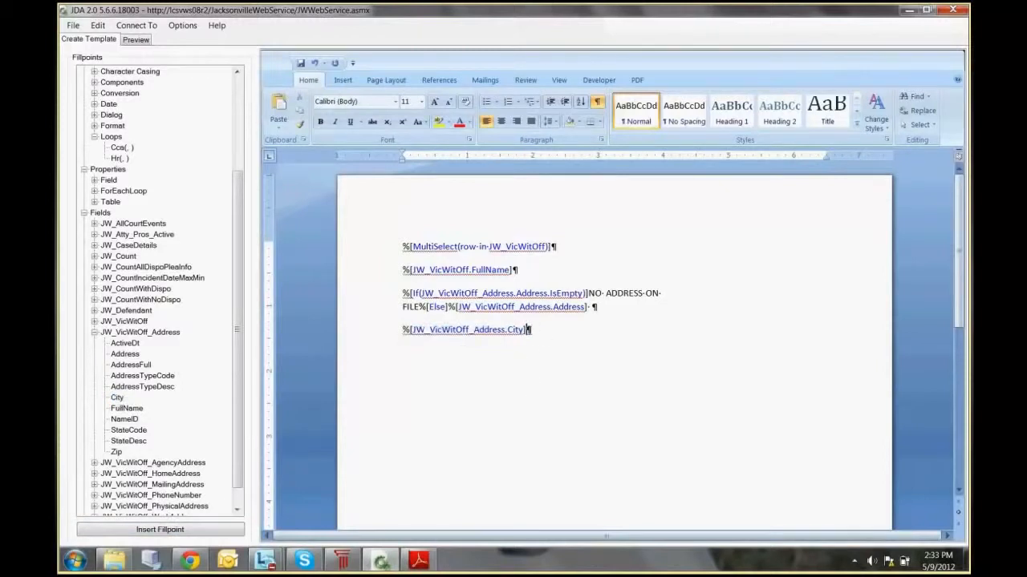
text(,)
Step: Insert the JW_VicWitOff_Address StateCode and Zip fillpoints after the city's comma, separated by a space
click(124, 431)
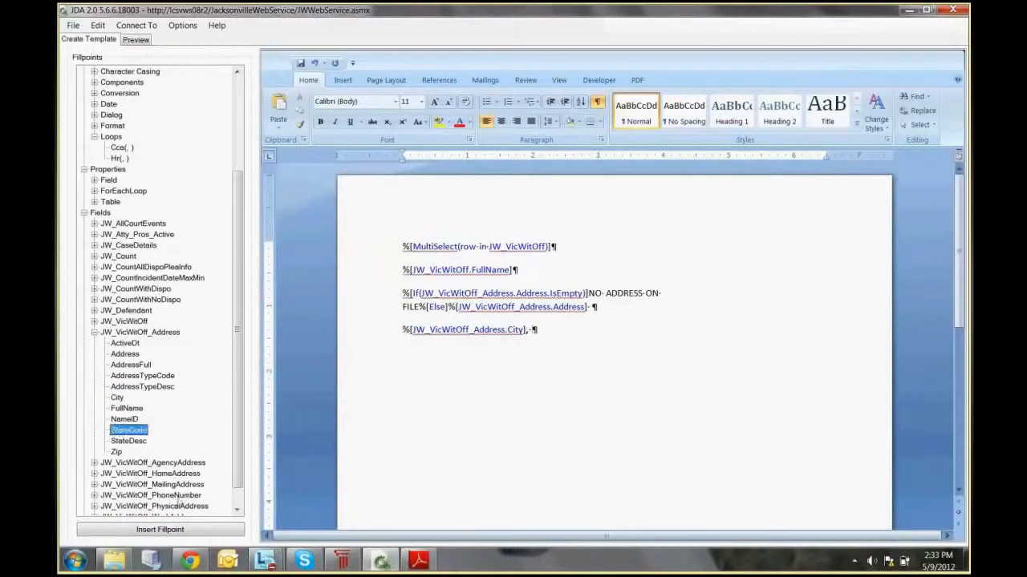
click(172, 530)
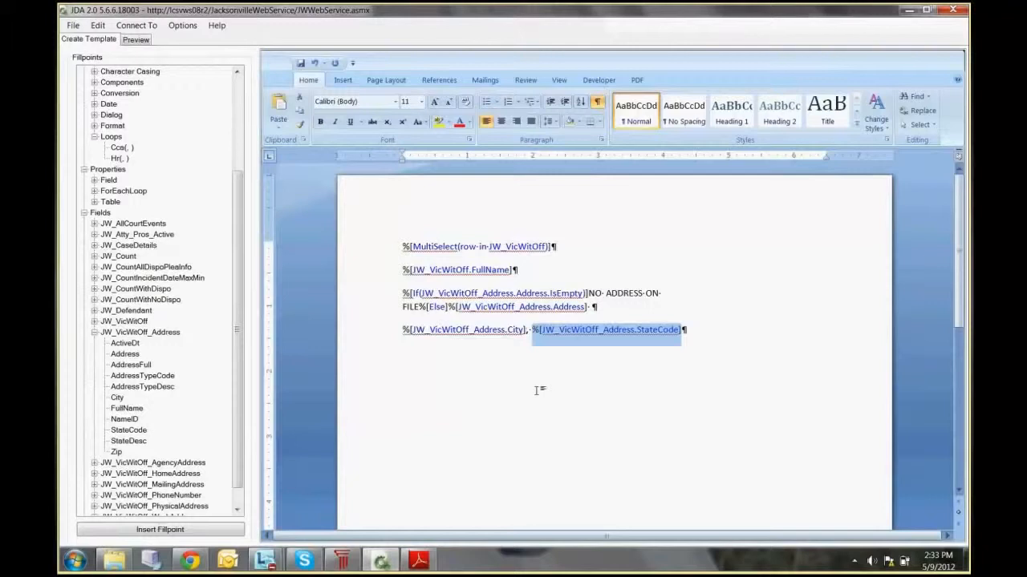
click(731, 401)
click(116, 451)
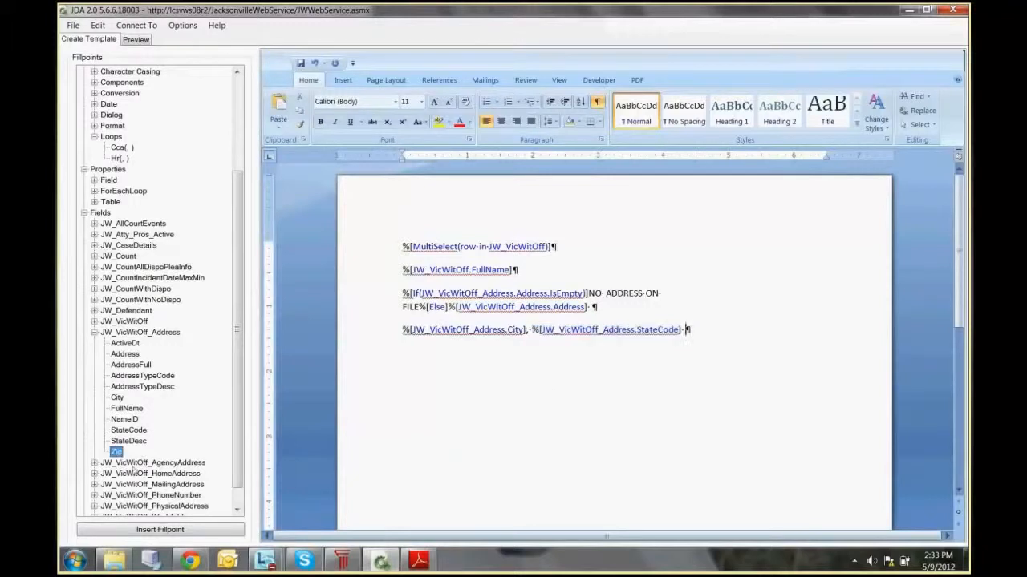
click(159, 529)
click(737, 397)
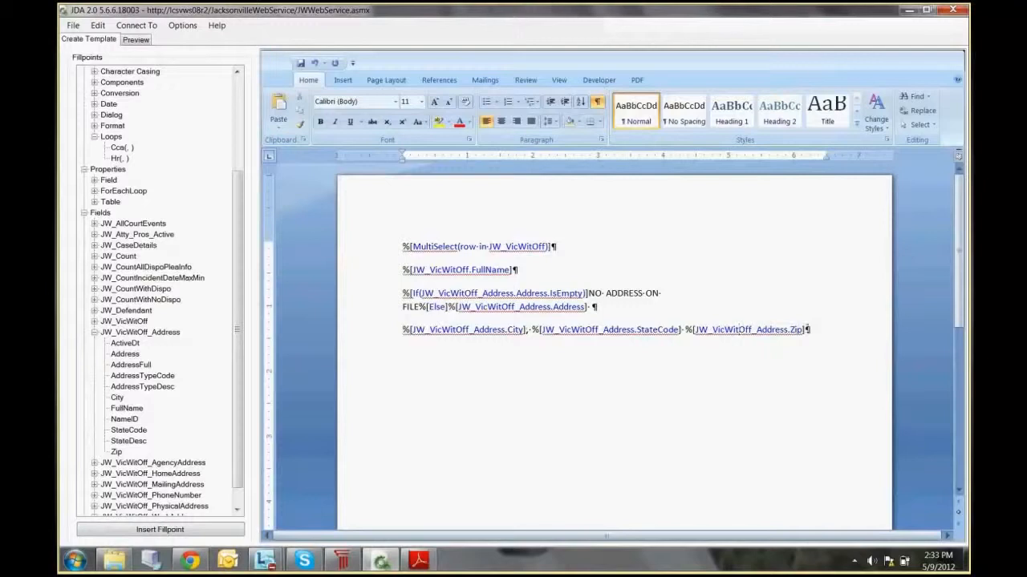
Step: Close both blocks by inserting EndIf and EndMultiSelect directly after the Zip fillpoint
click(806, 330)
drag(233, 210, 234, 97)
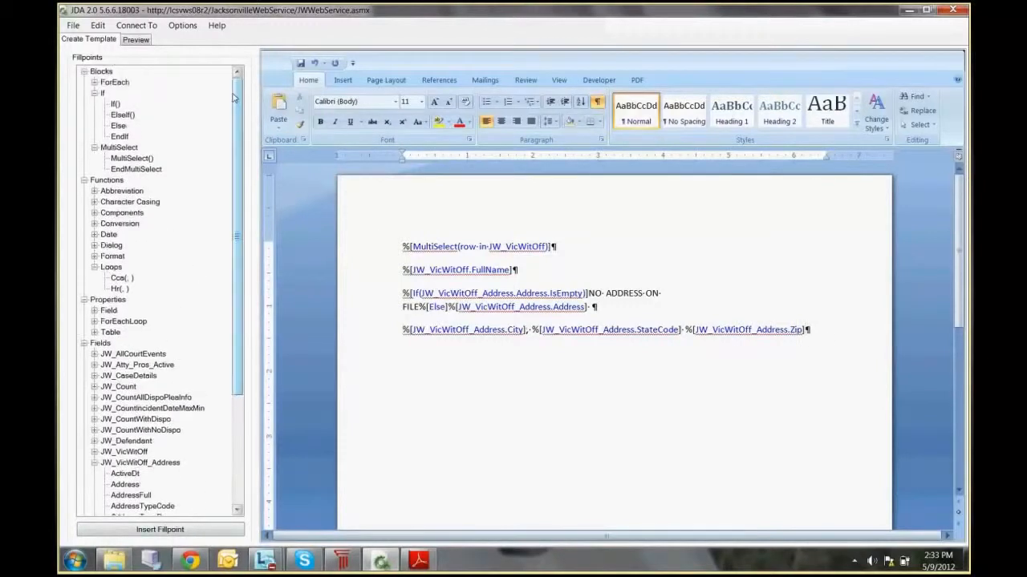
click(120, 136)
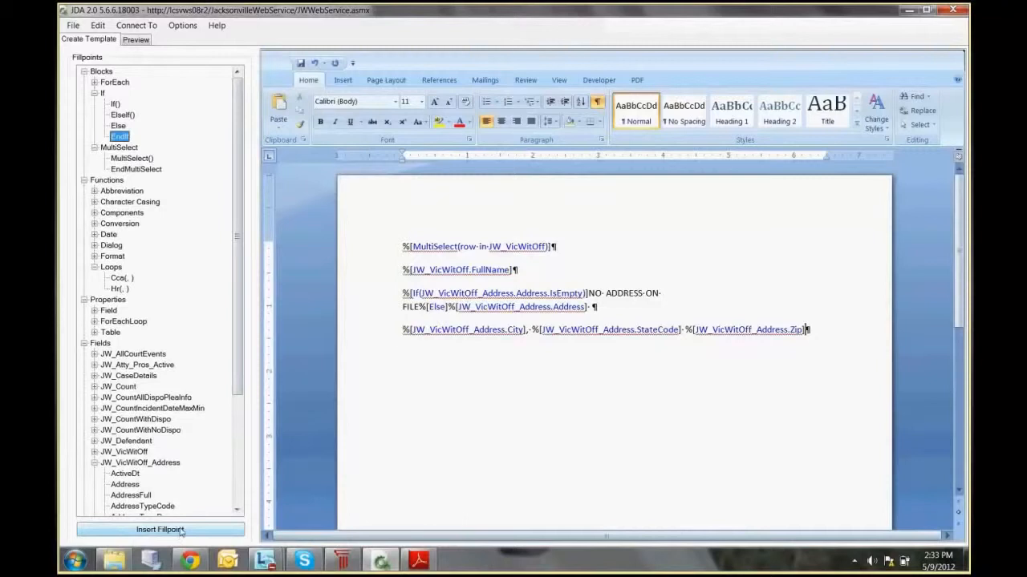
click(182, 531)
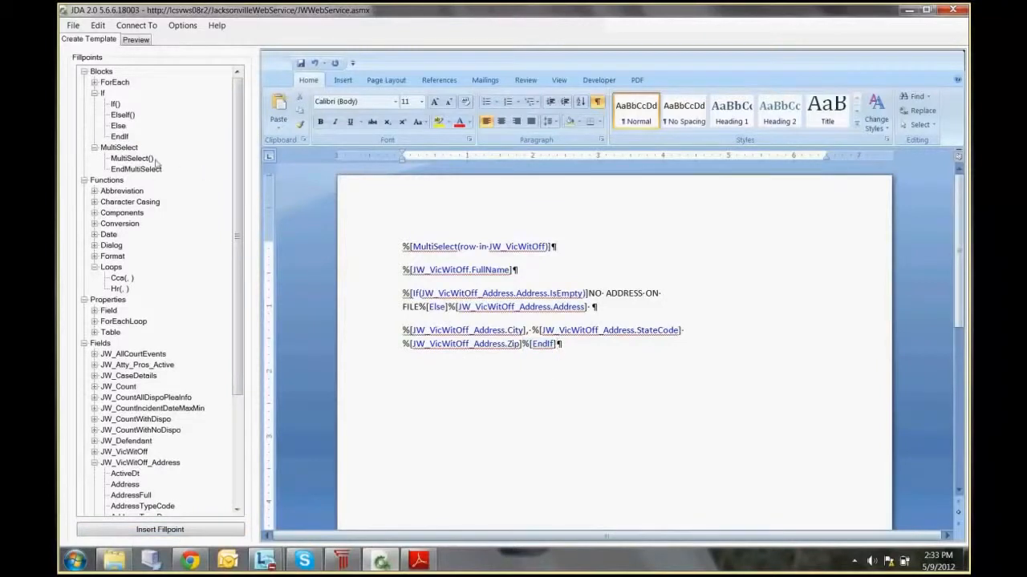
drag(147, 174, 498, 430)
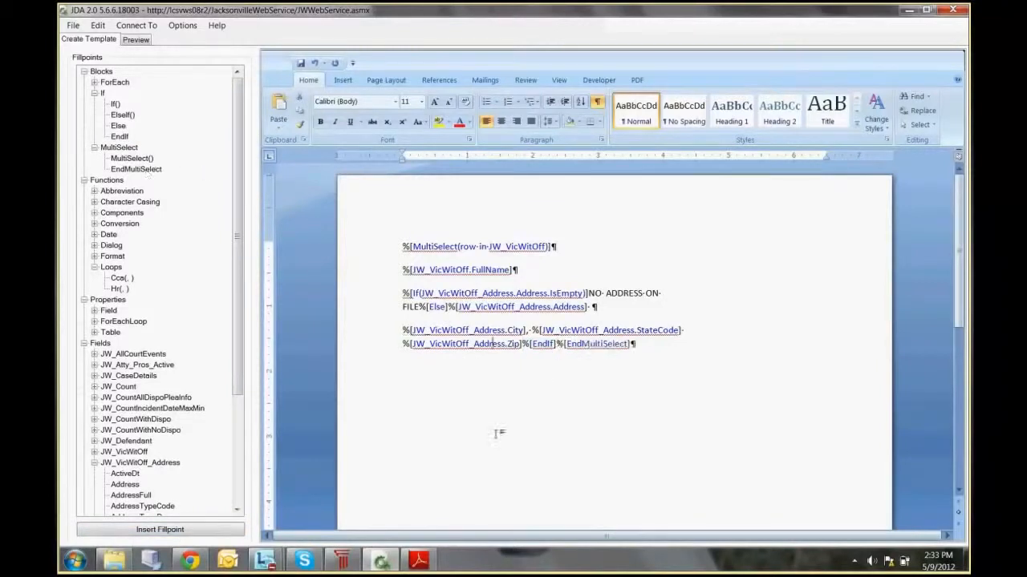
Step: Preview the template with both the police officer and the victim included, and generate the document
click(138, 41)
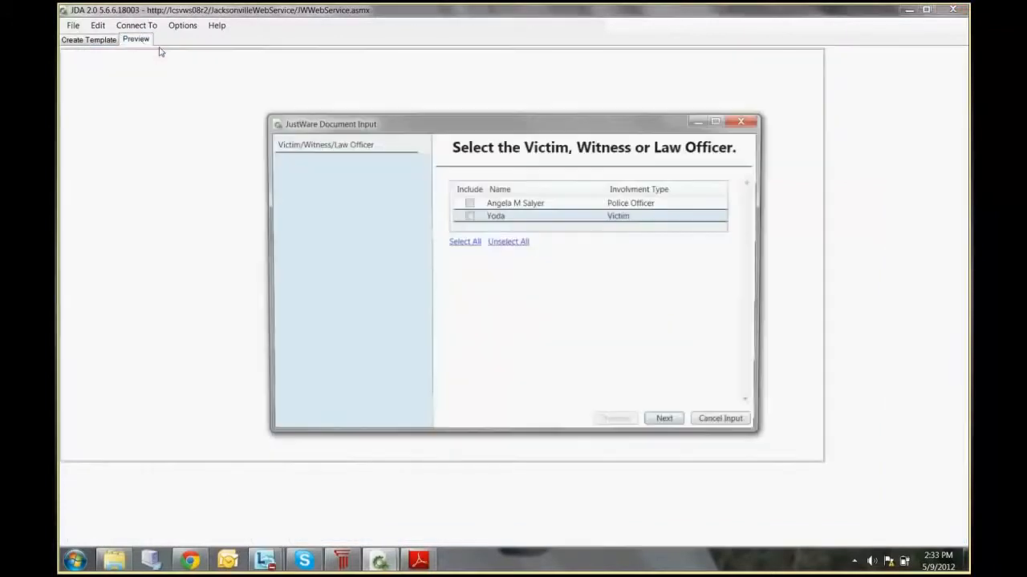
click(469, 205)
click(469, 217)
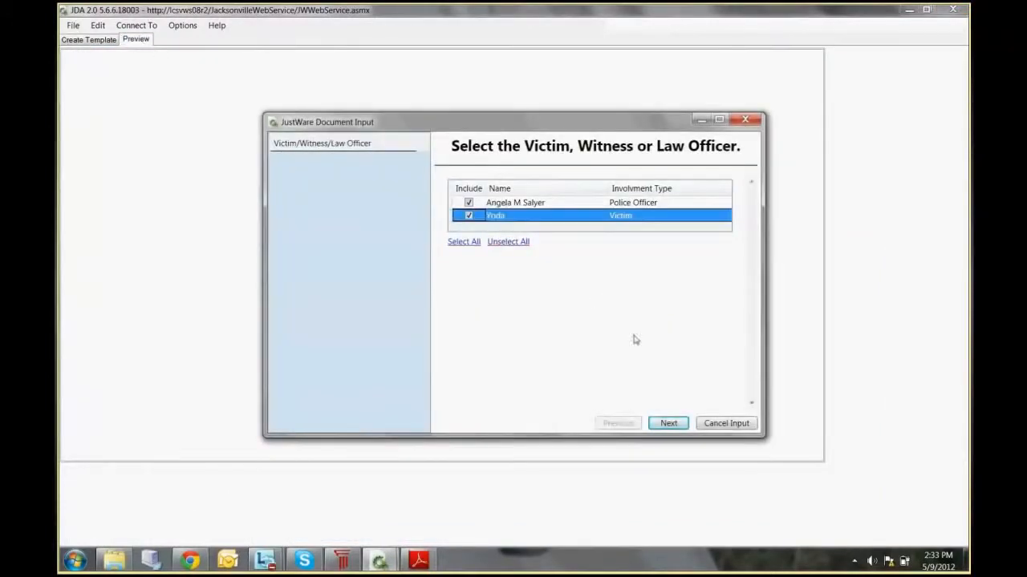
click(668, 423)
click(668, 423)
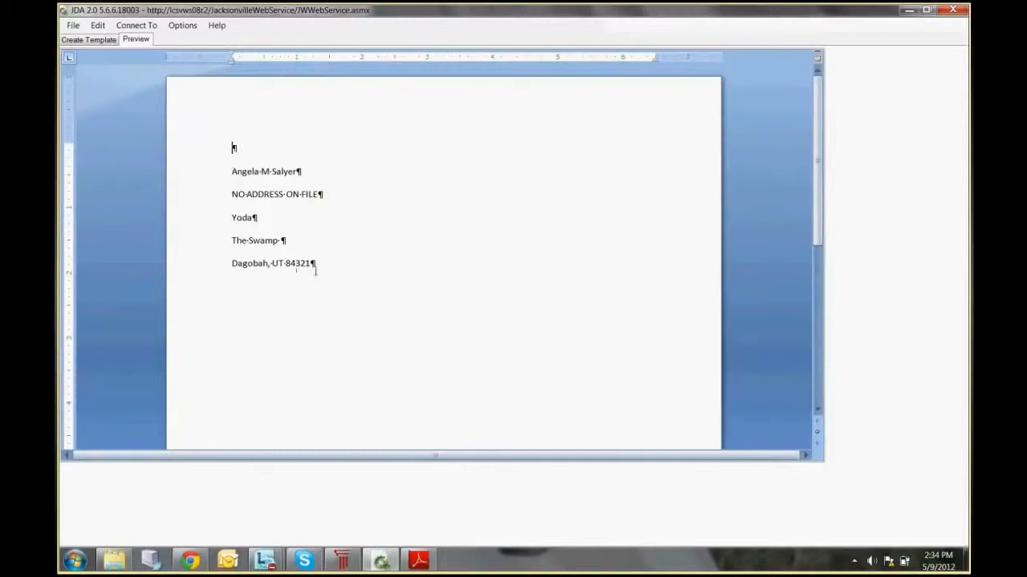
Step: Return to template editing and open the webinar template from the database's DocDelete folder, without saving the current changes
click(89, 39)
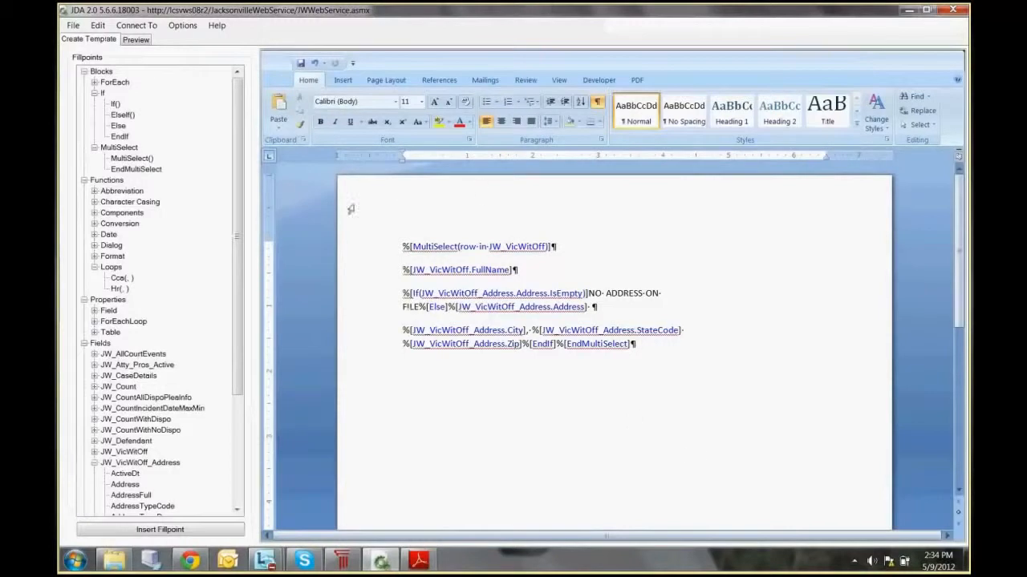
click(73, 25)
mouse_move(88, 51)
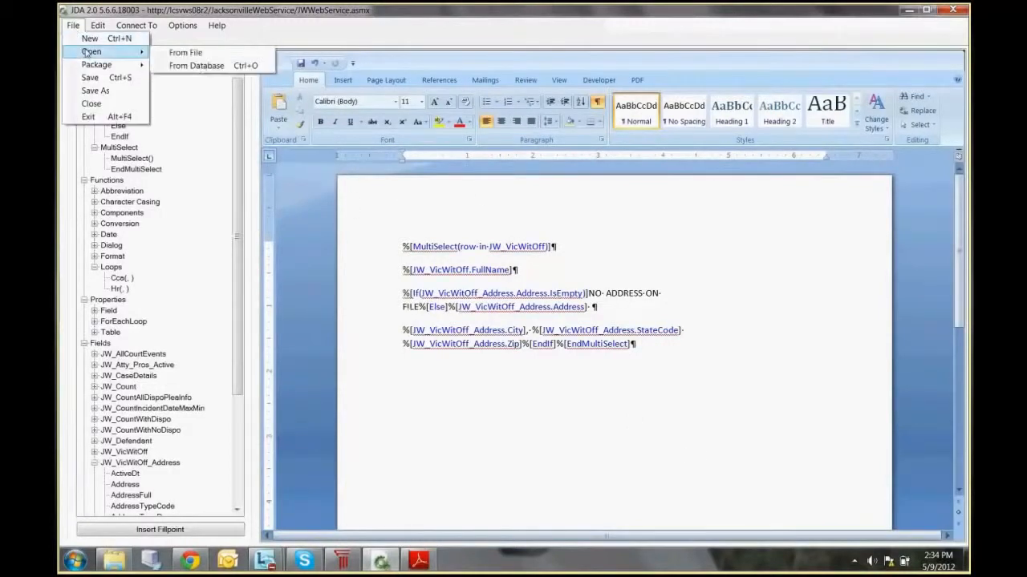
click(204, 67)
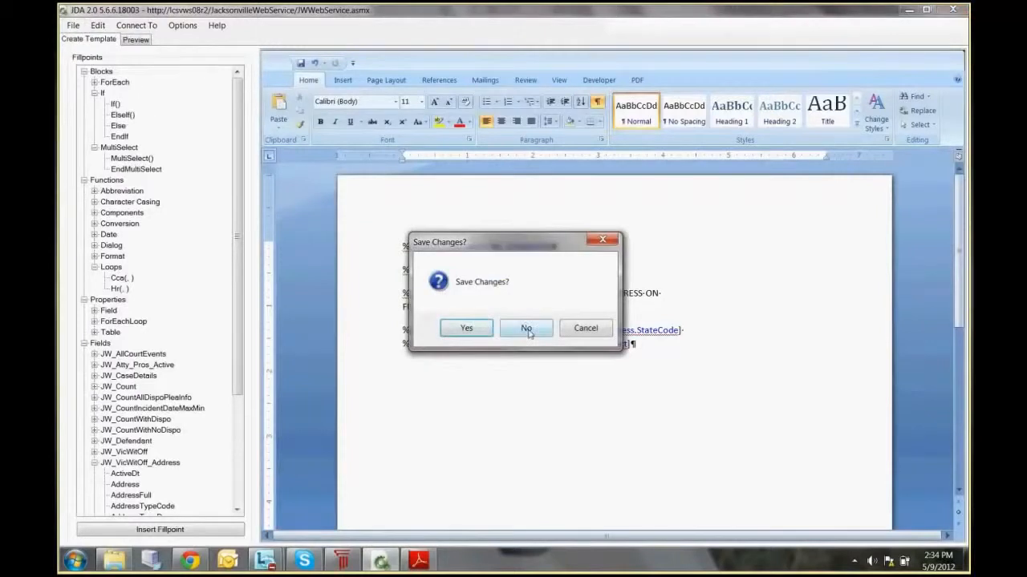
click(526, 329)
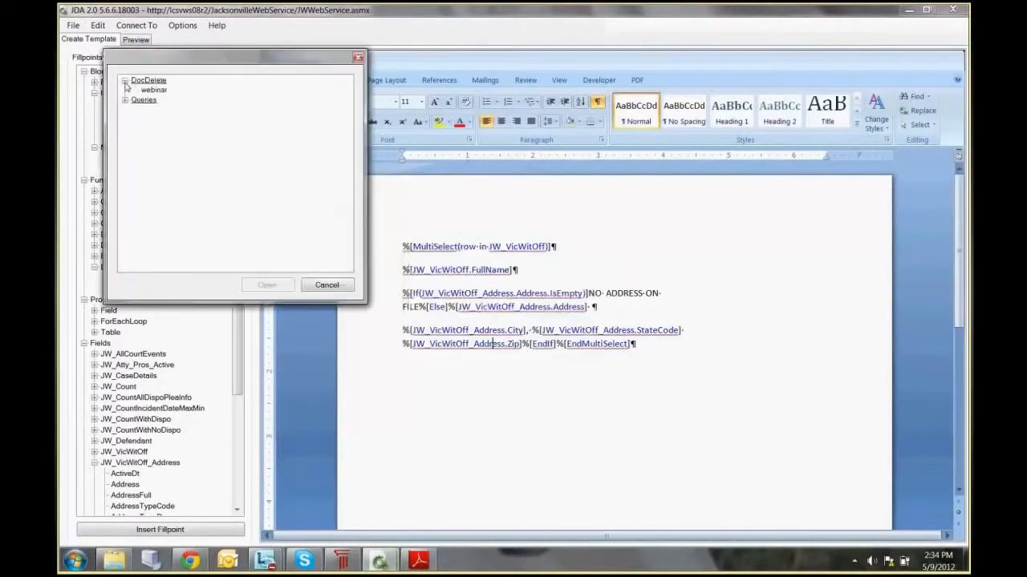
click(160, 91)
click(266, 282)
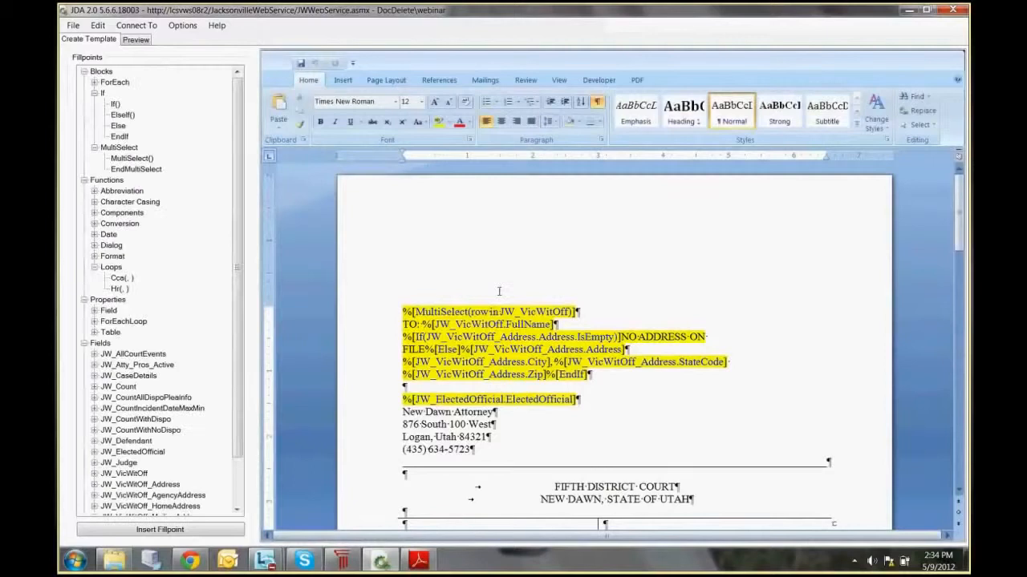
Step: Examine the MultiSelect and If/Else address block and the UpperCase defendant name fillpoint in the webinar template's heading
scroll(632, 275, down, 1)
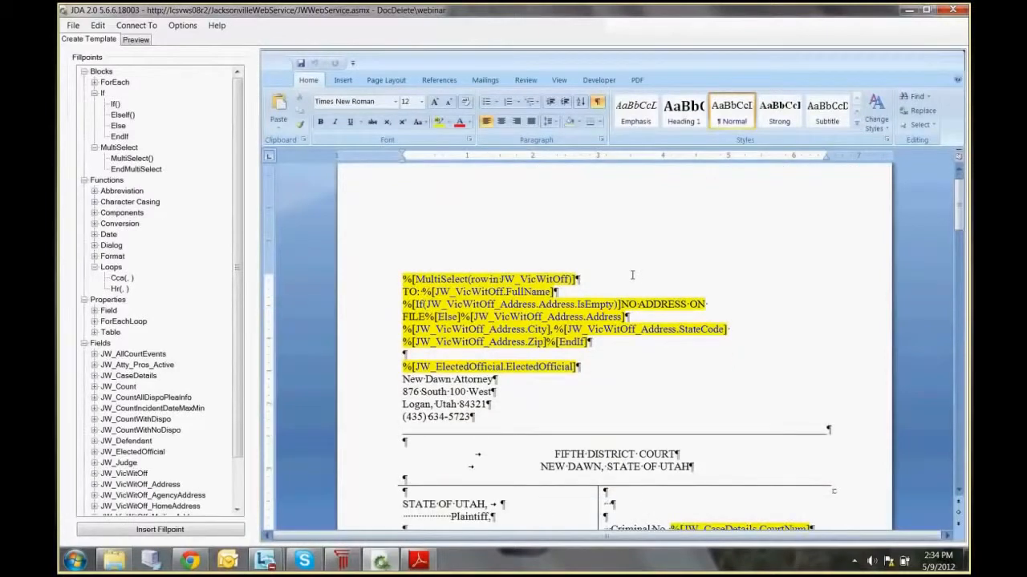
scroll(632, 275, down, 1)
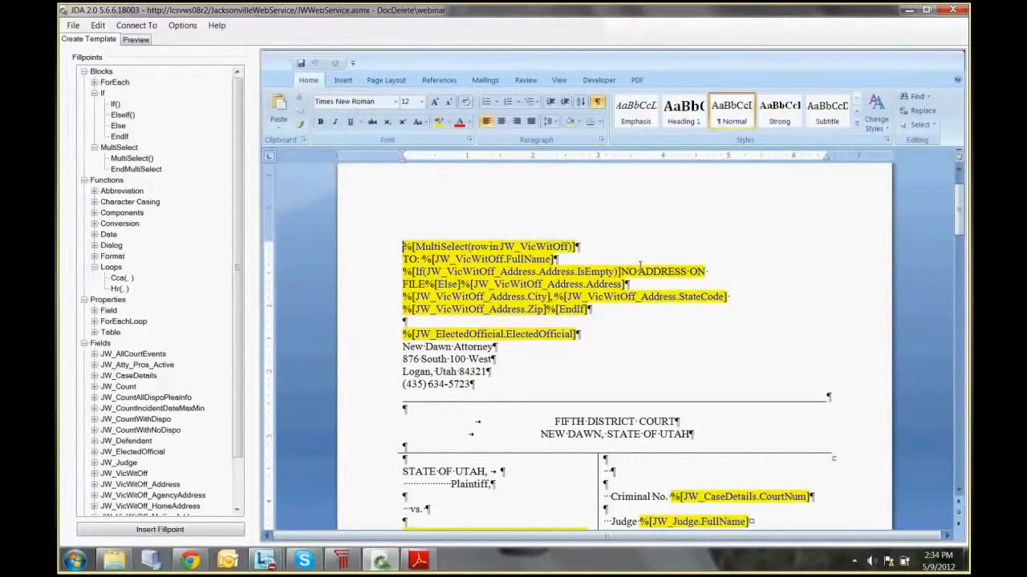
drag(413, 246, 571, 246)
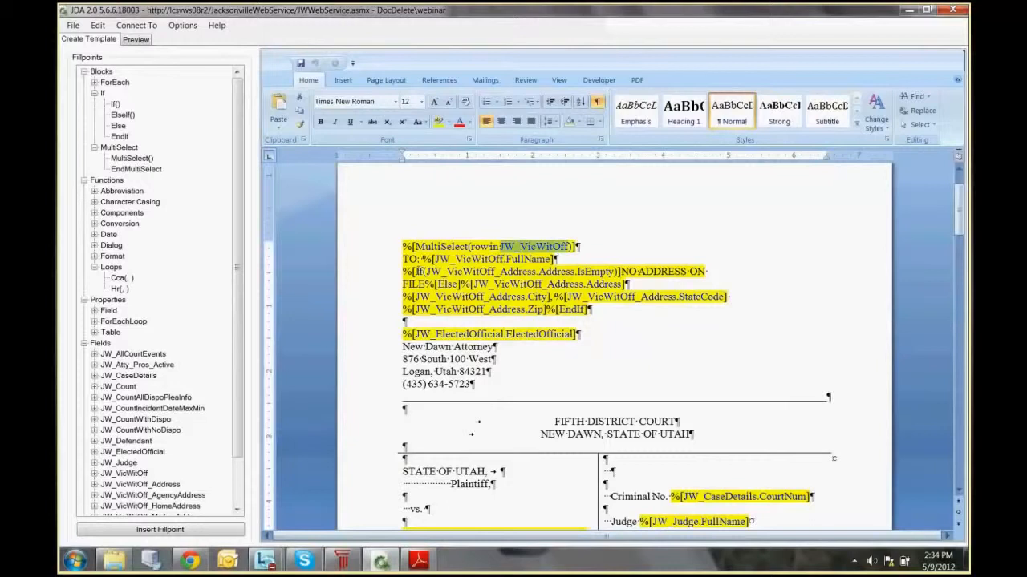
double_click(420, 272)
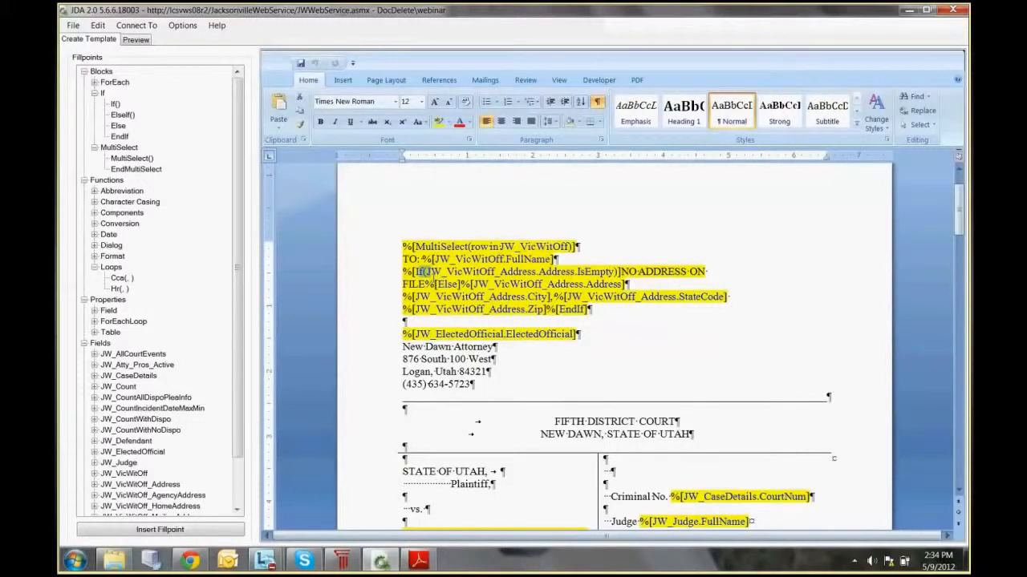
drag(558, 309, 587, 310)
scroll(579, 343, down, 2)
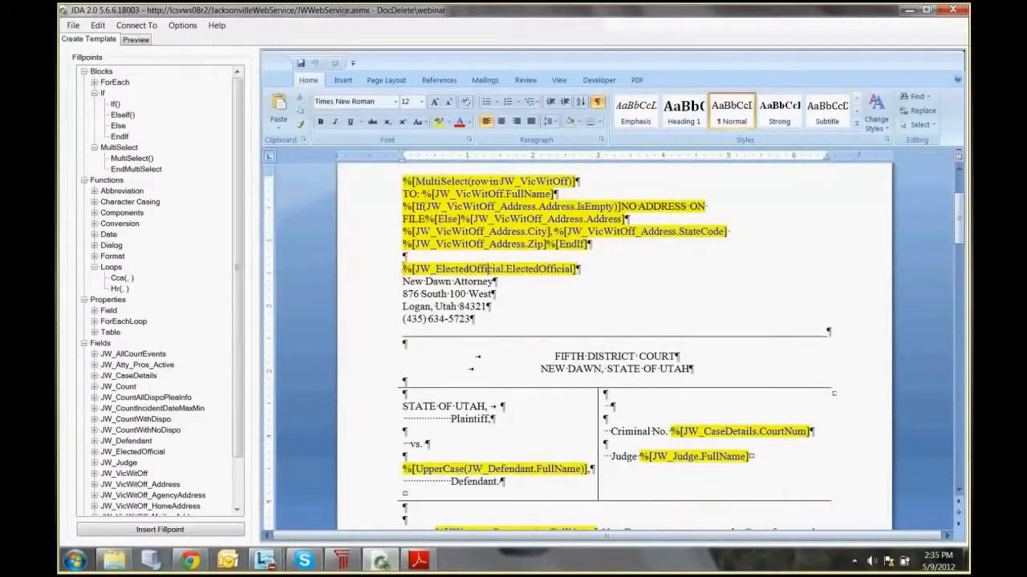
scroll(602, 302, down, 2)
scroll(604, 299, down, 1)
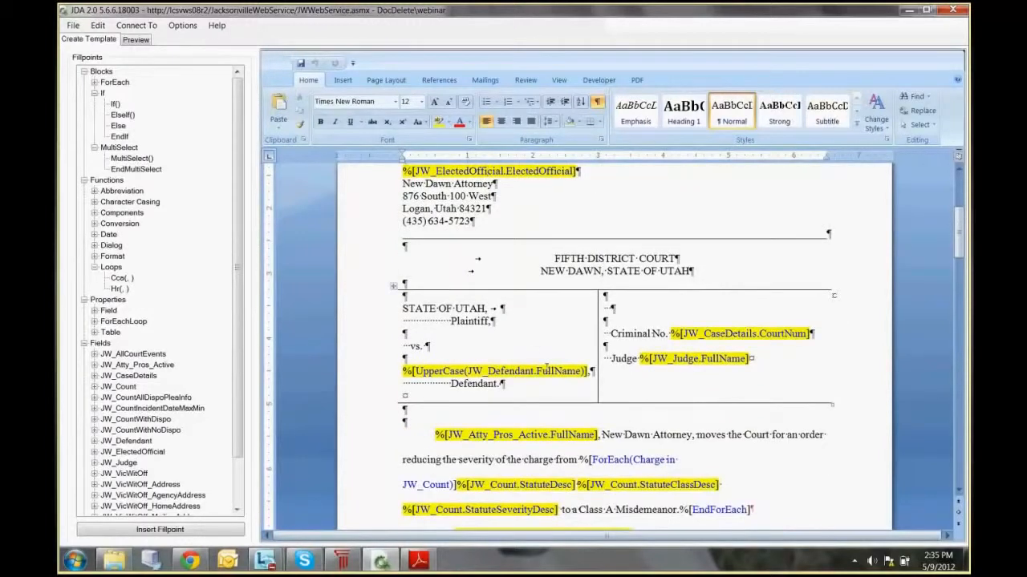
drag(464, 371, 414, 372)
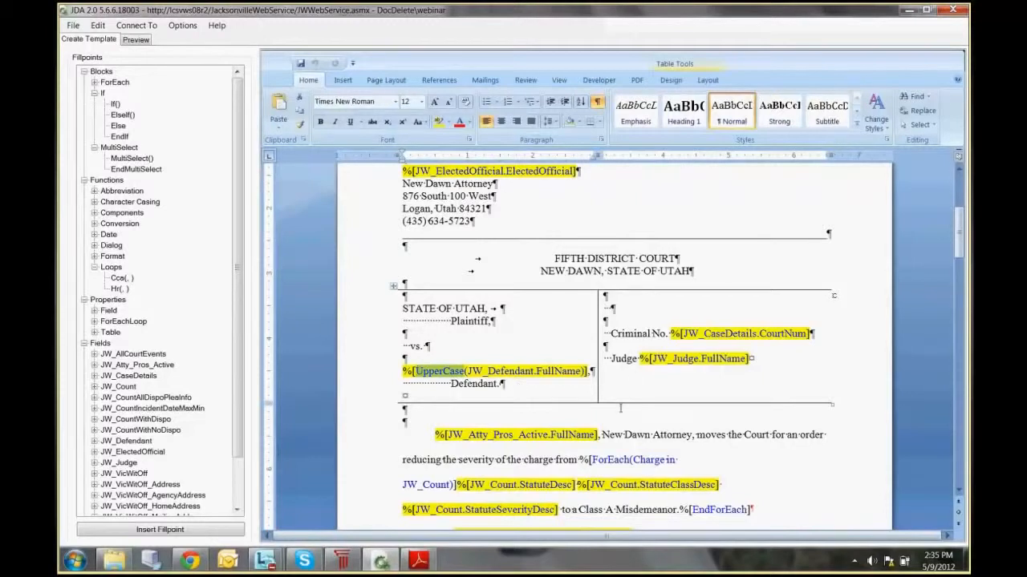
Step: Examine the ForEach charge loop, the FormatDate court event fillpoints and the signature block in the webinar template's body
scroll(648, 389, down, 1)
scroll(662, 382, down, 1)
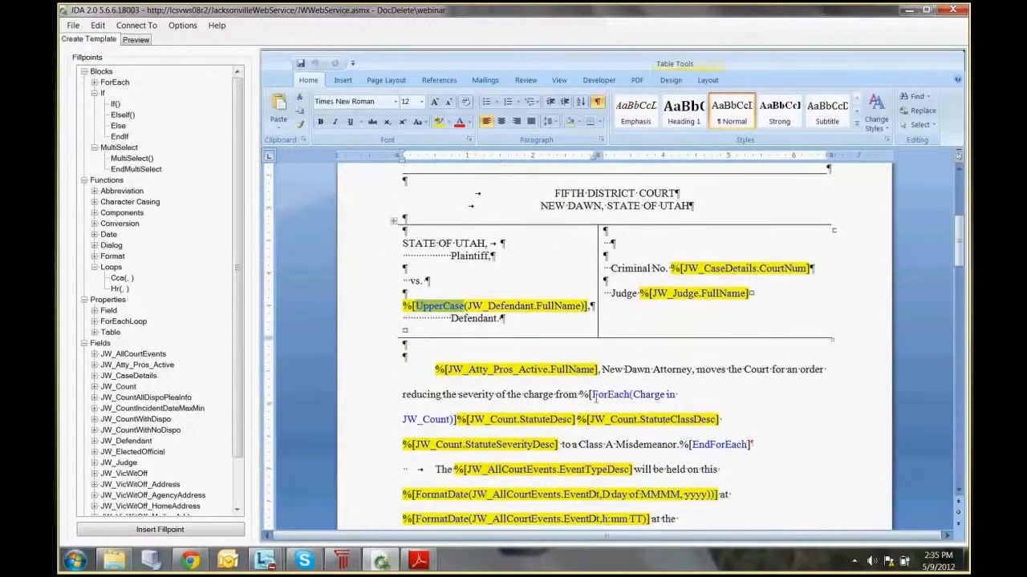
click(591, 395)
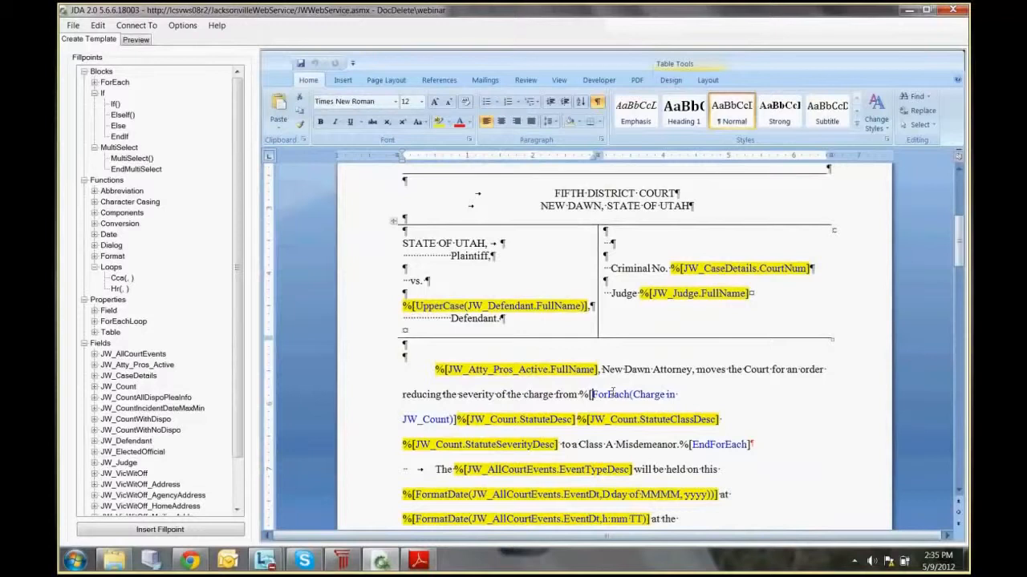
double_click(612, 393)
scroll(576, 402, down, 2)
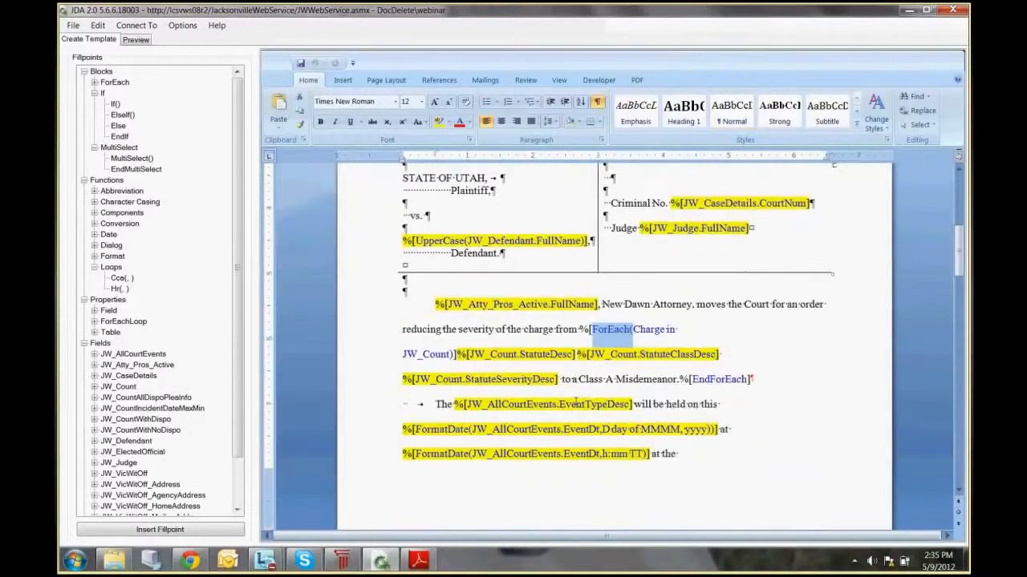
drag(679, 379, 749, 380)
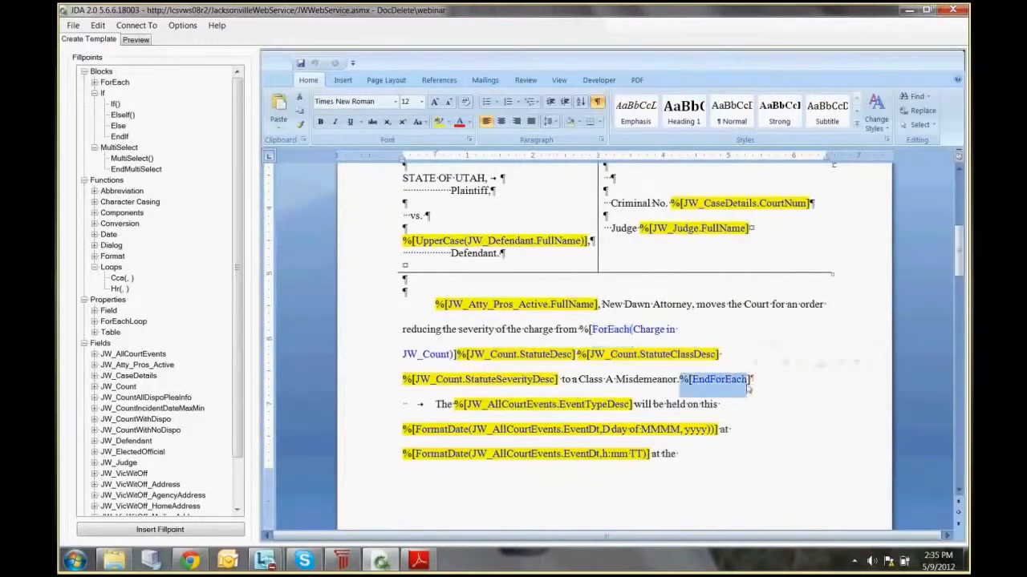
click(687, 434)
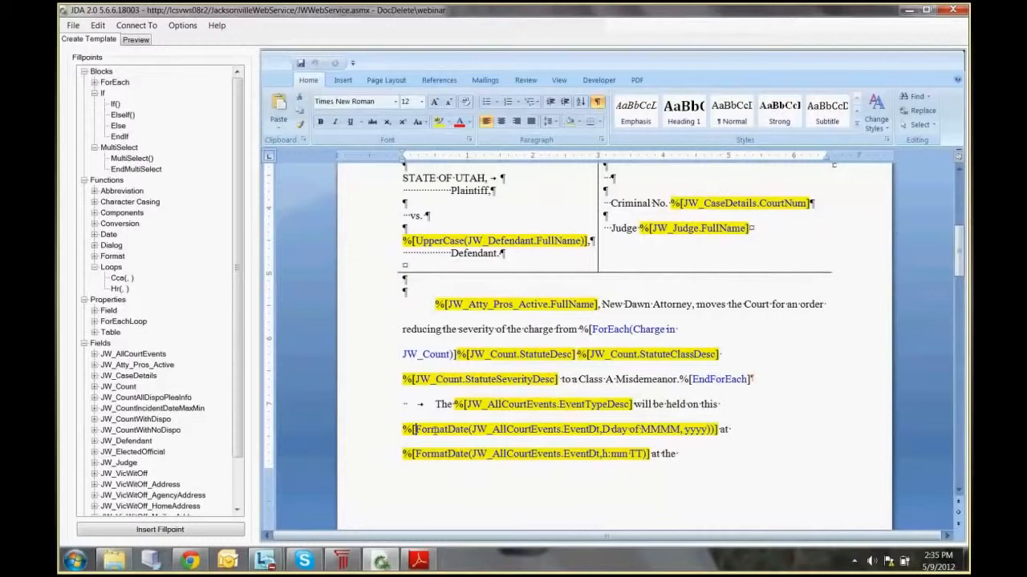
drag(414, 431, 473, 431)
scroll(546, 425, down, 5)
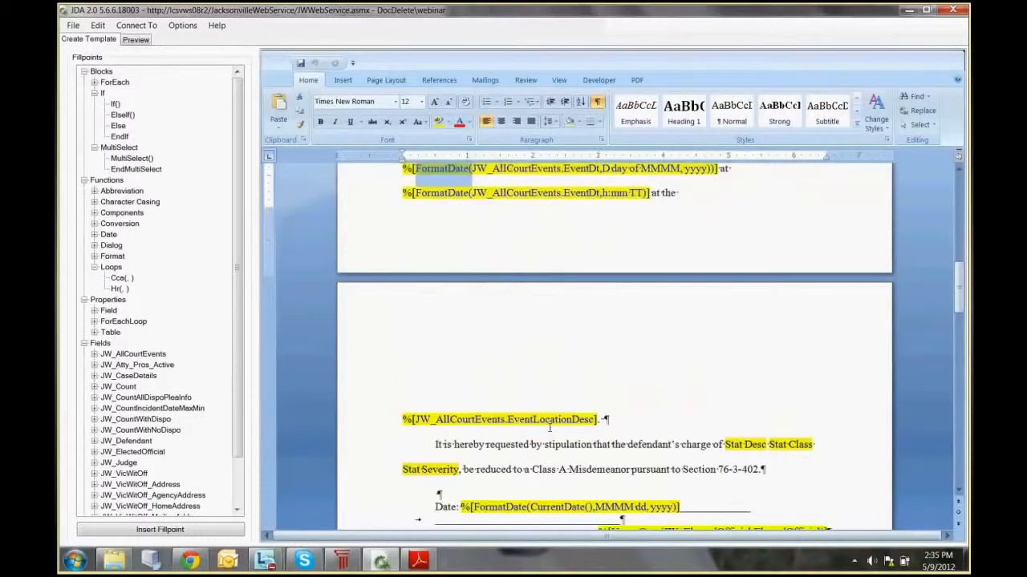
scroll(550, 428, down, 3)
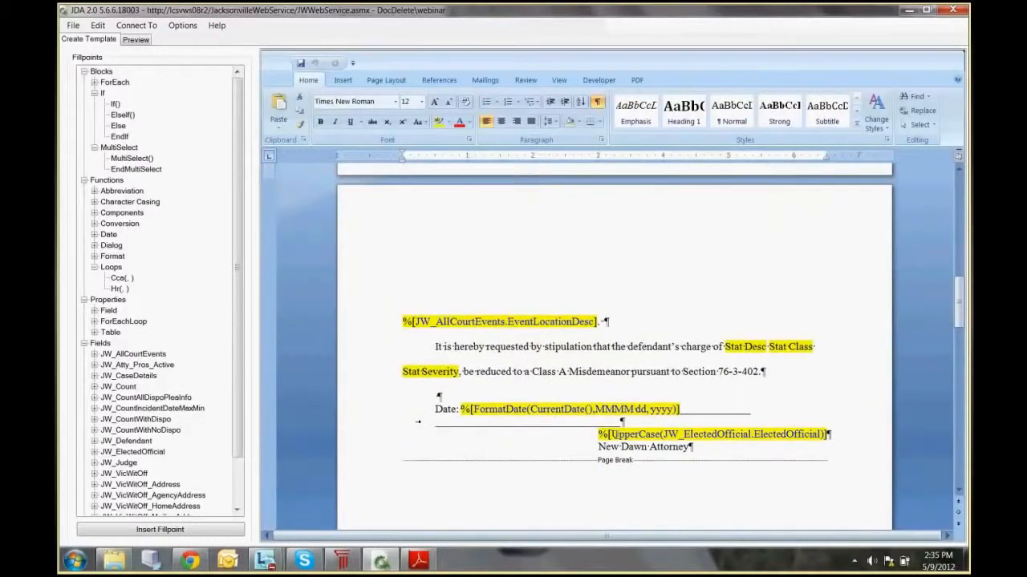
scroll(545, 320, up, 5)
Step: Preview the webinar template and finish the document input to generate the document
click(136, 42)
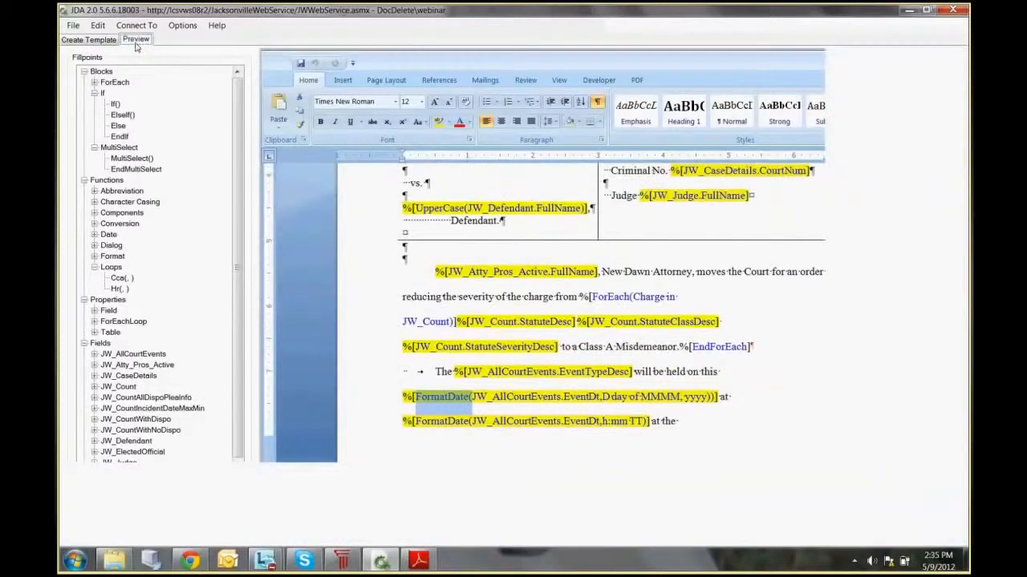
click(668, 423)
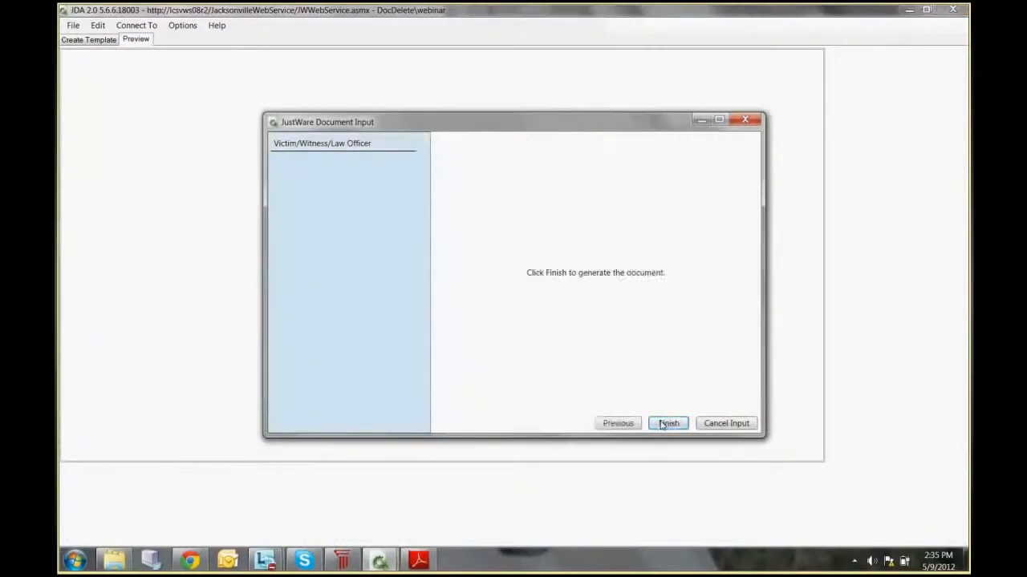
click(667, 423)
click(182, 25)
click(548, 245)
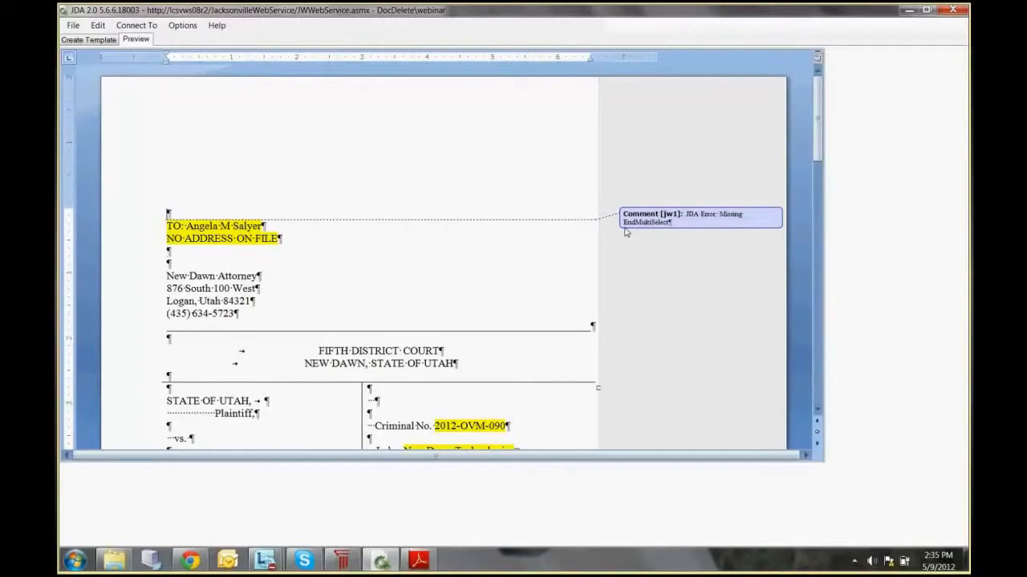
Step: Examine the generated document's error comments, court event date and signature block
scroll(674, 200, down, 5)
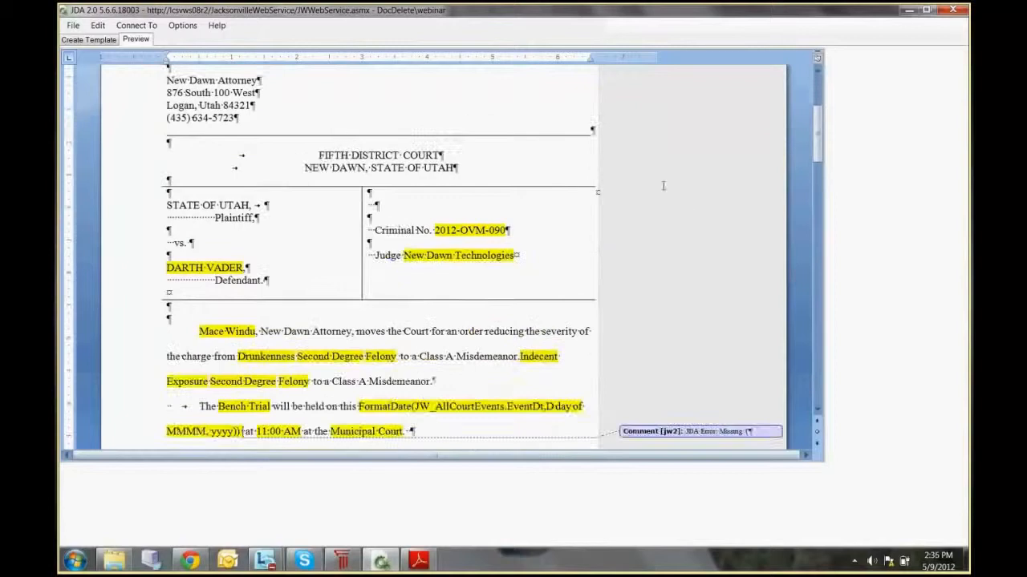
scroll(663, 186, down, 3)
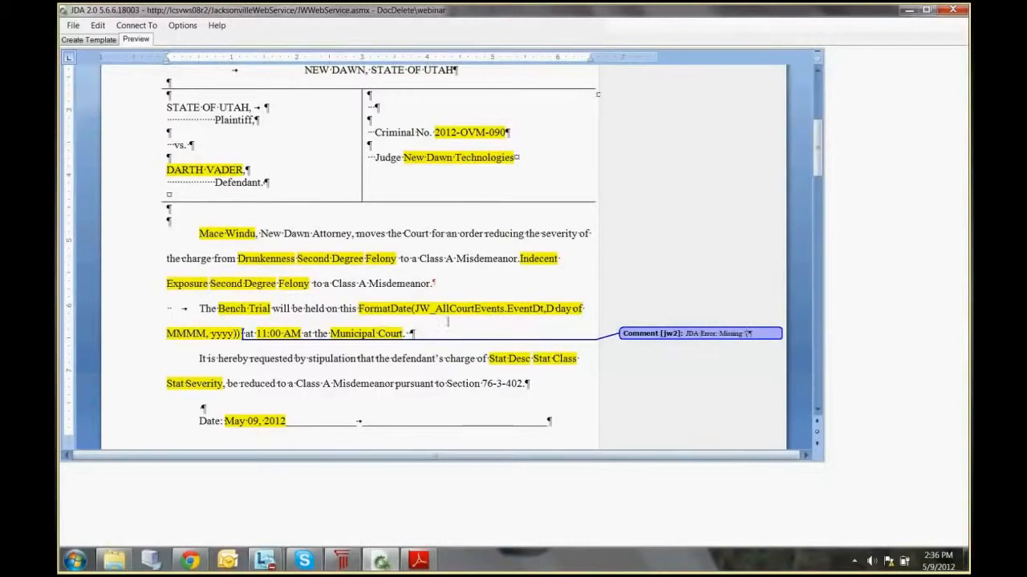
click(412, 307)
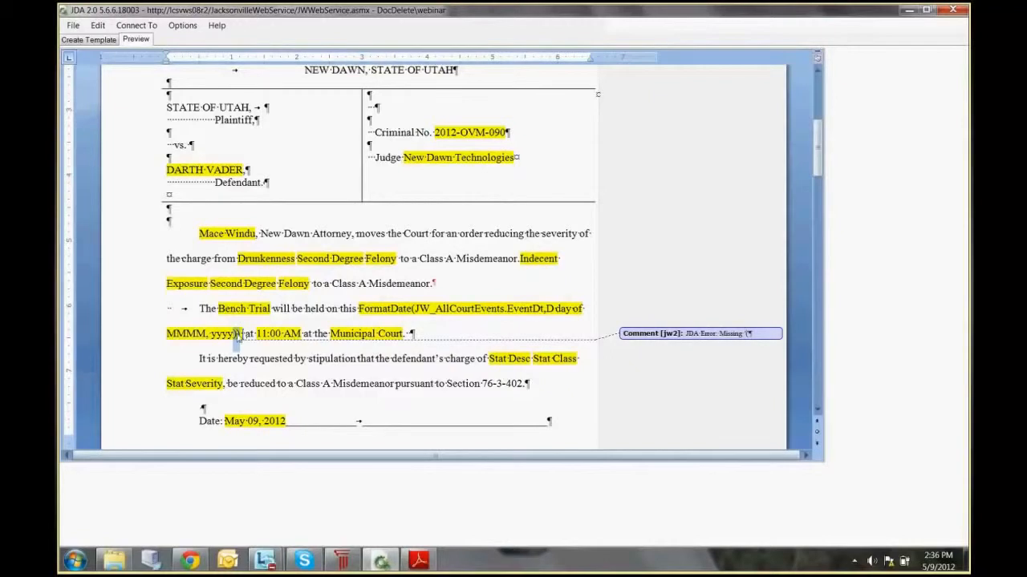
scroll(443, 349, down, 1)
scroll(444, 350, down, 3)
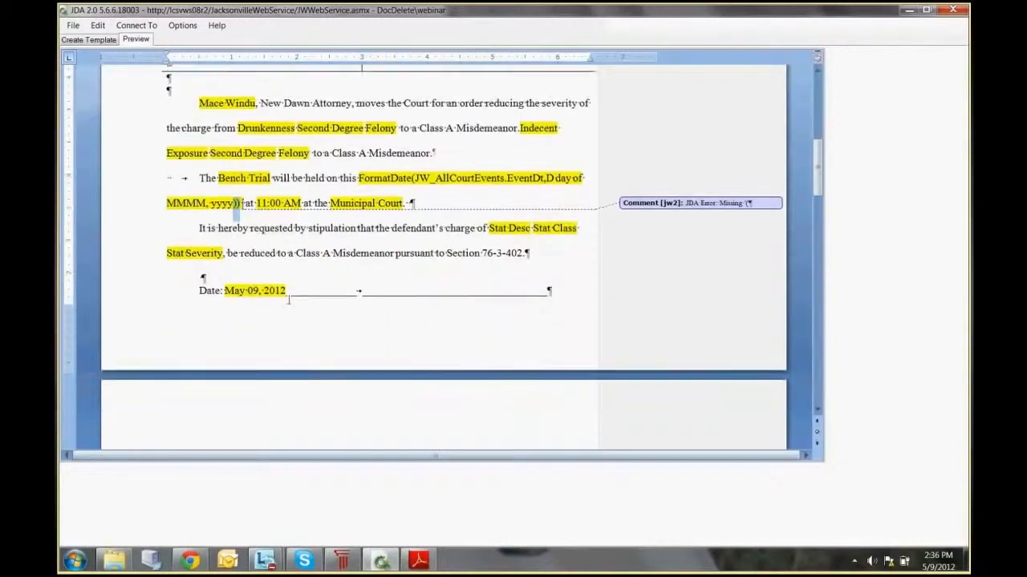
scroll(467, 300, down, 5)
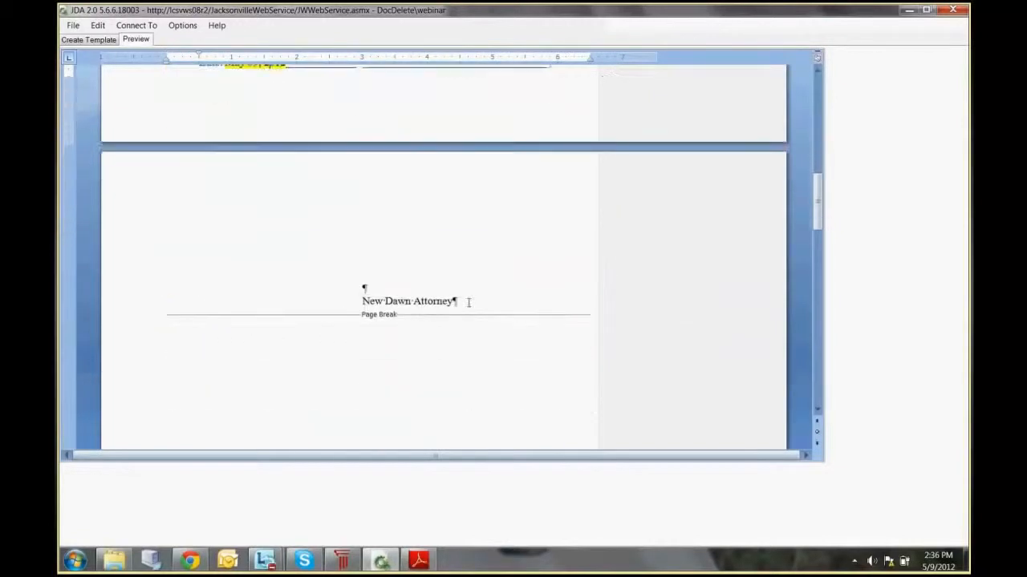
Step: In the template, delete the extra closing parenthesis from the day-month FormatDate fillpoint and insert an EndMultiSelect fillpoint at the document's end
click(87, 40)
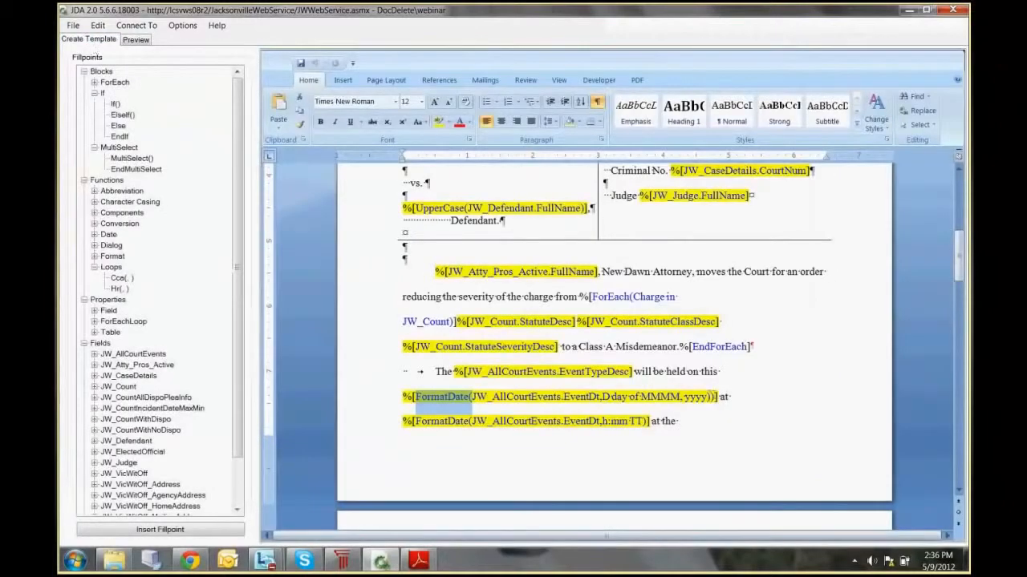
click(709, 396)
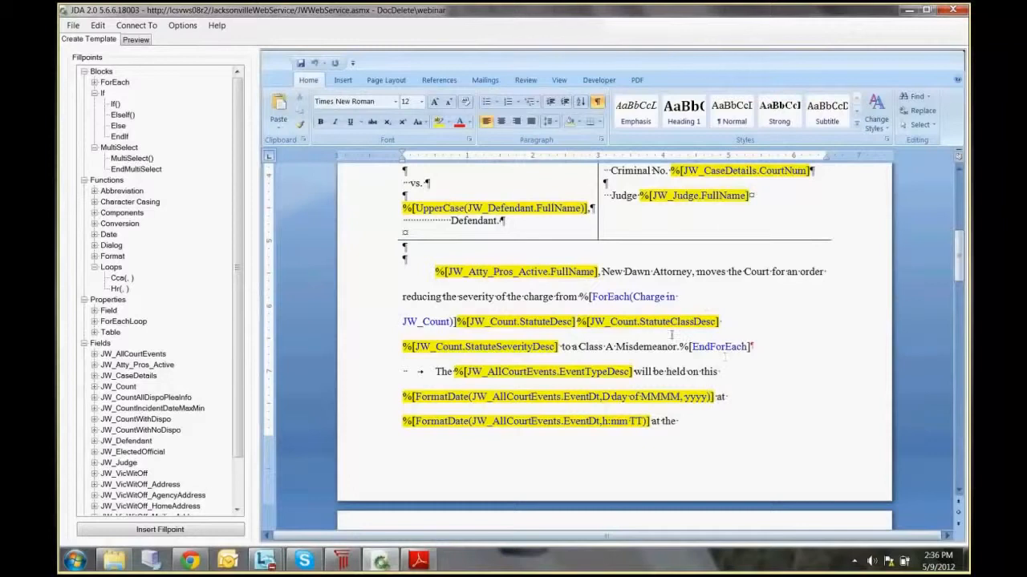
scroll(680, 341, up, 1)
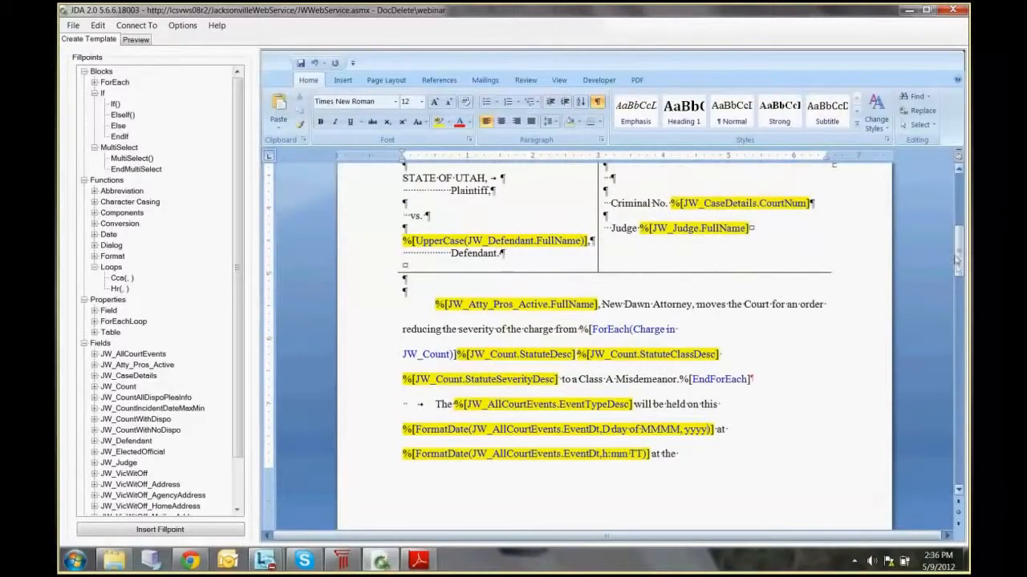
drag(957, 264, 957, 409)
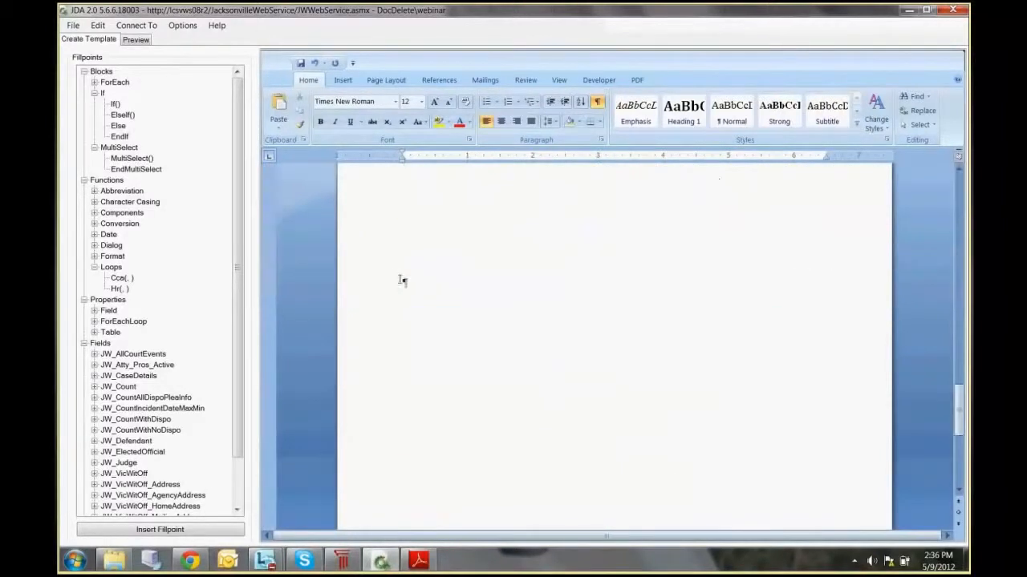
click(134, 170)
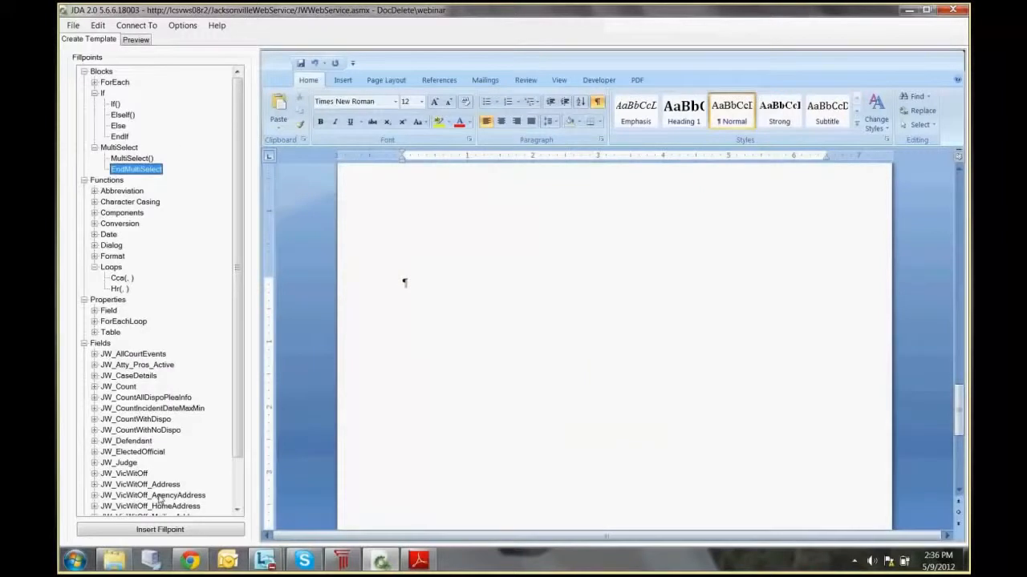
click(160, 529)
Step: Switch to JustWare and open the Application Parameters code table
click(342, 560)
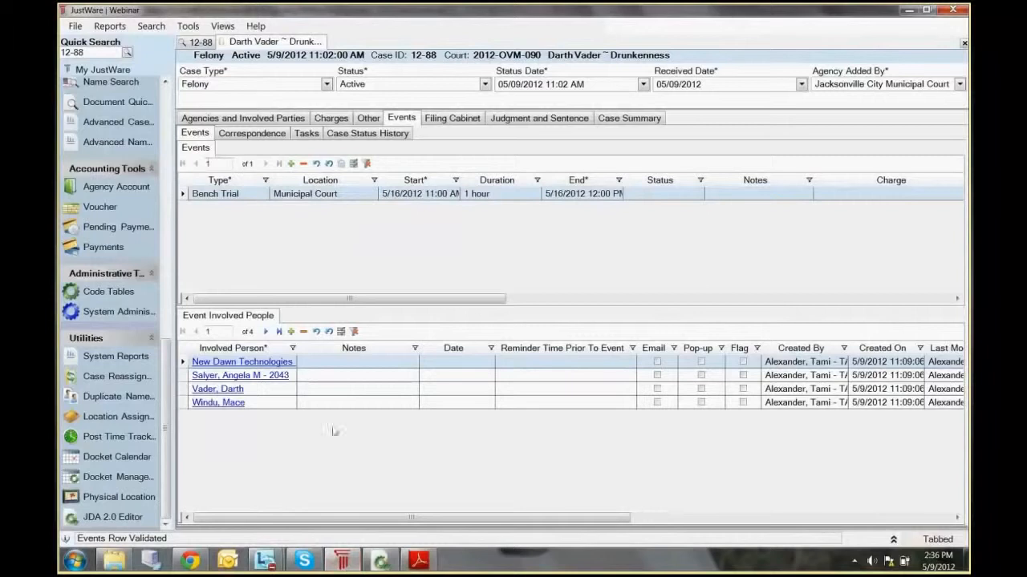
click(91, 293)
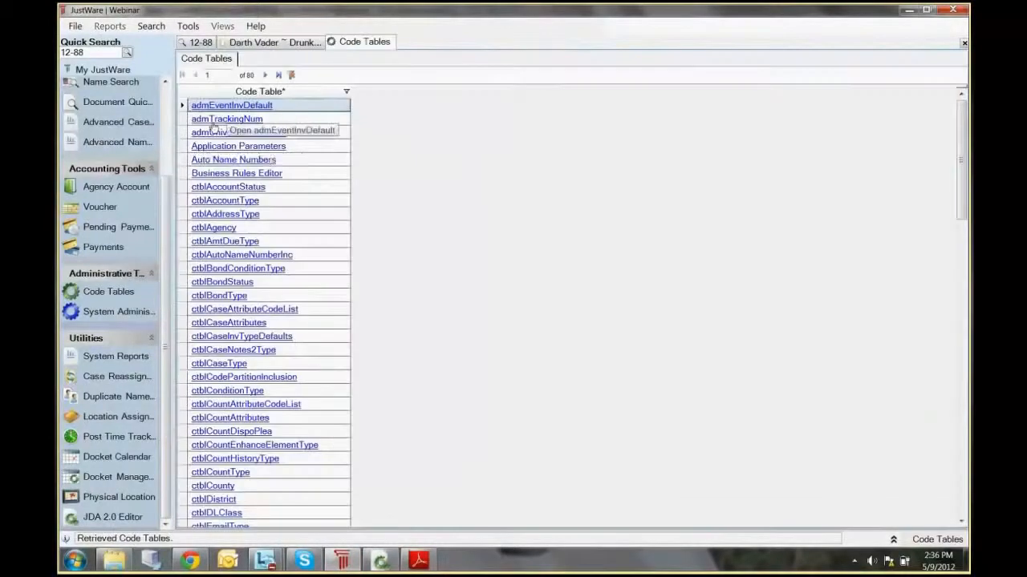
click(222, 149)
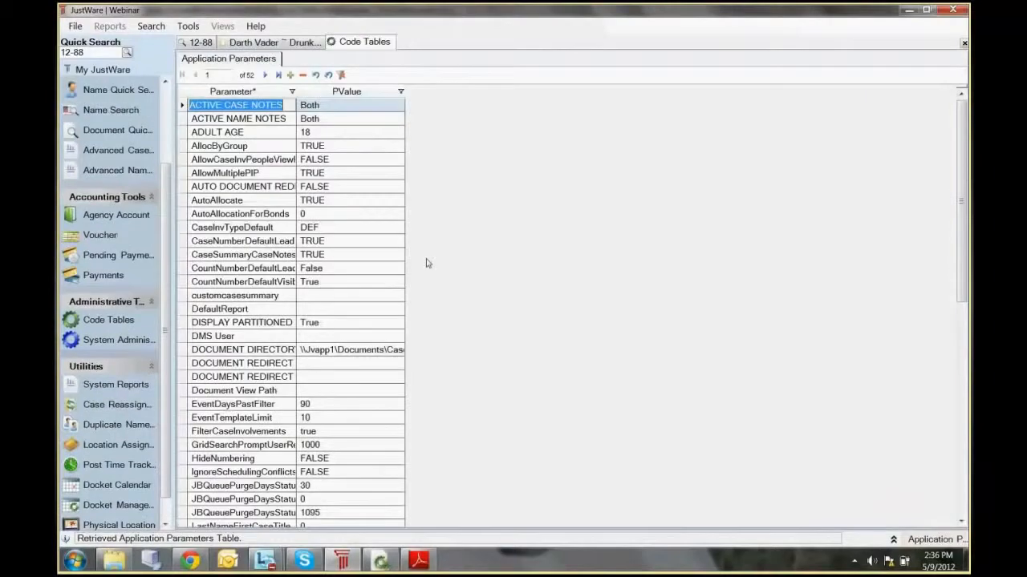
Step: Add an Elected Official parameter with the official's full name as its value, and save the table
click(291, 76)
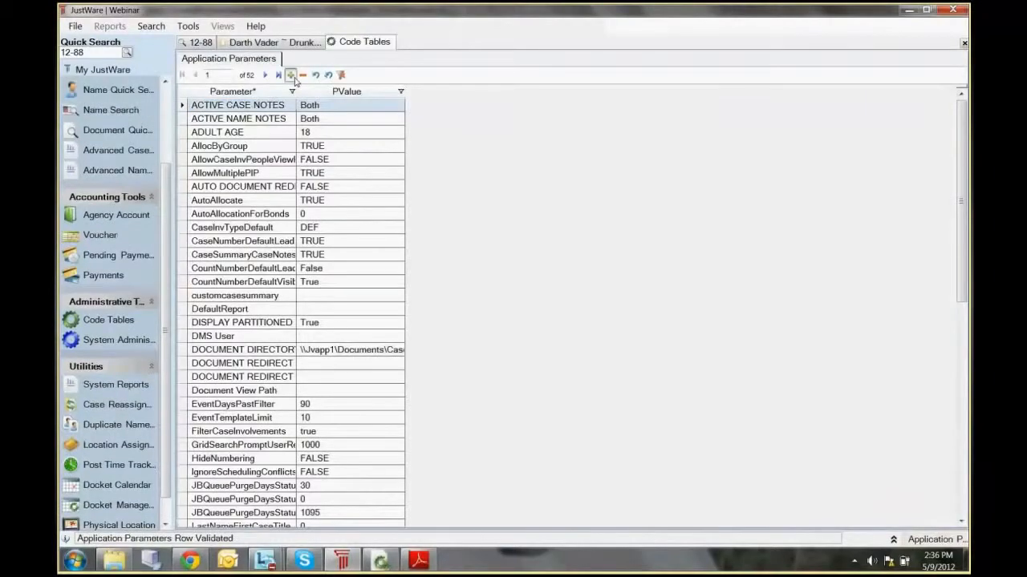
click(290, 75)
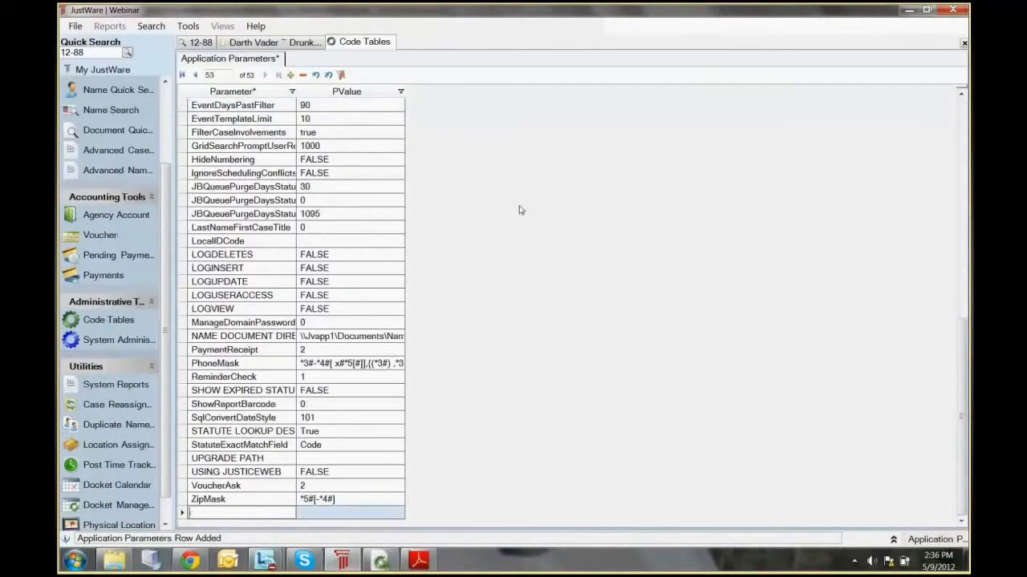
text(Elected Official)
key(Tab)
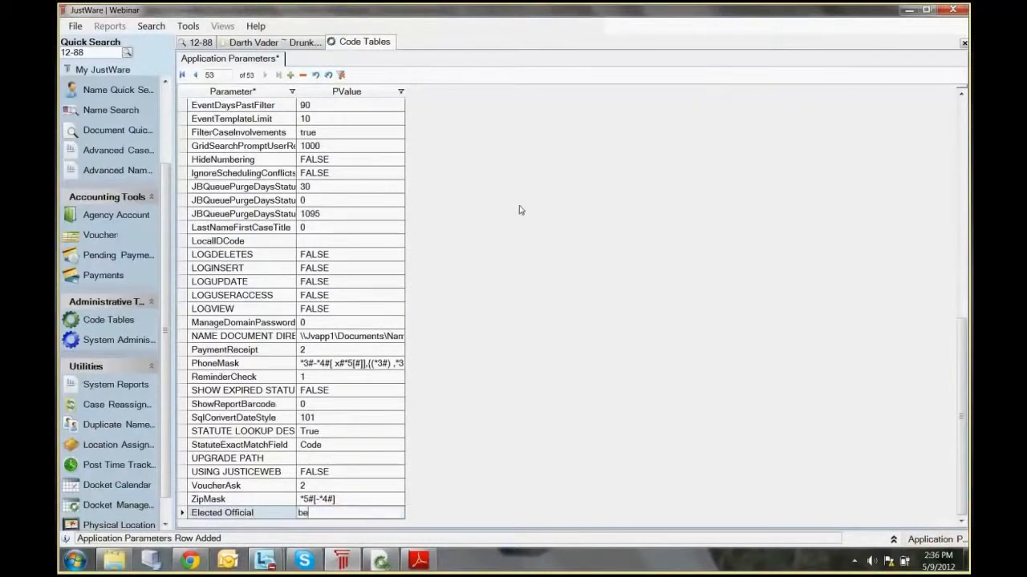
text(Jessica Q, Cottle)
key(ctrl+s)
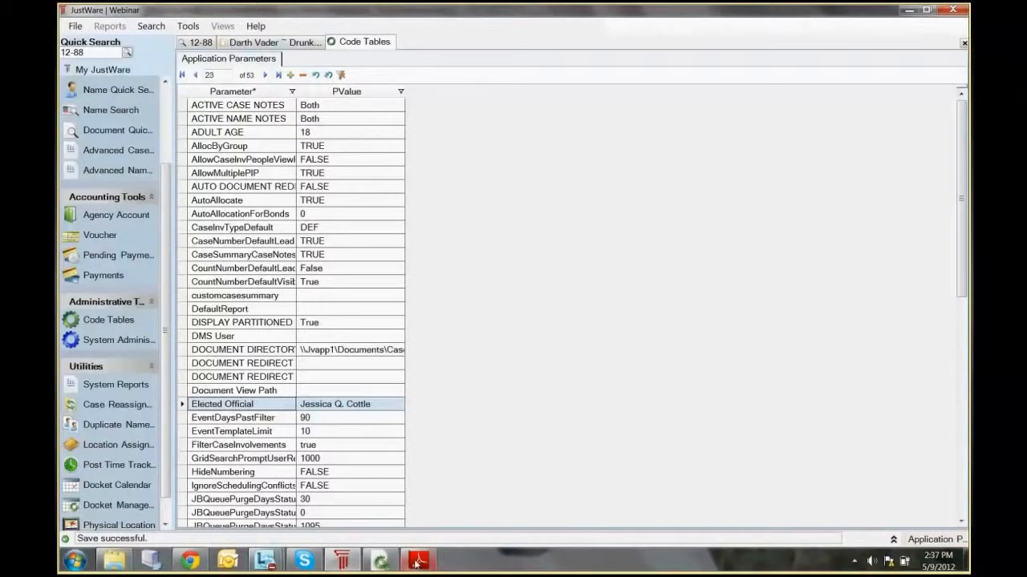
Step: Switch back to JDA 2.0, preview the webinar template with both the police officer and the victim included, and generate the document
mouse_move(417, 561)
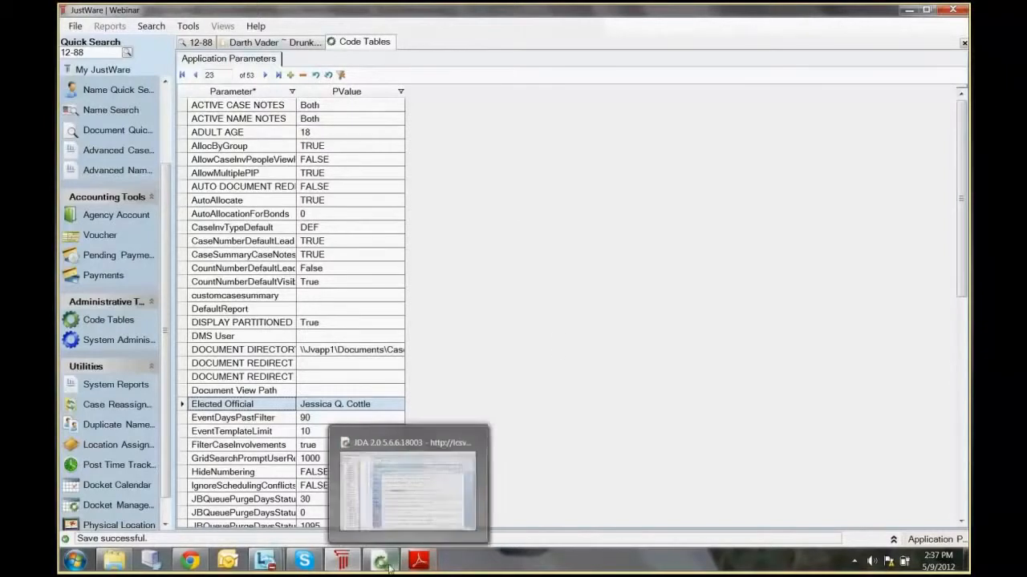
click(379, 525)
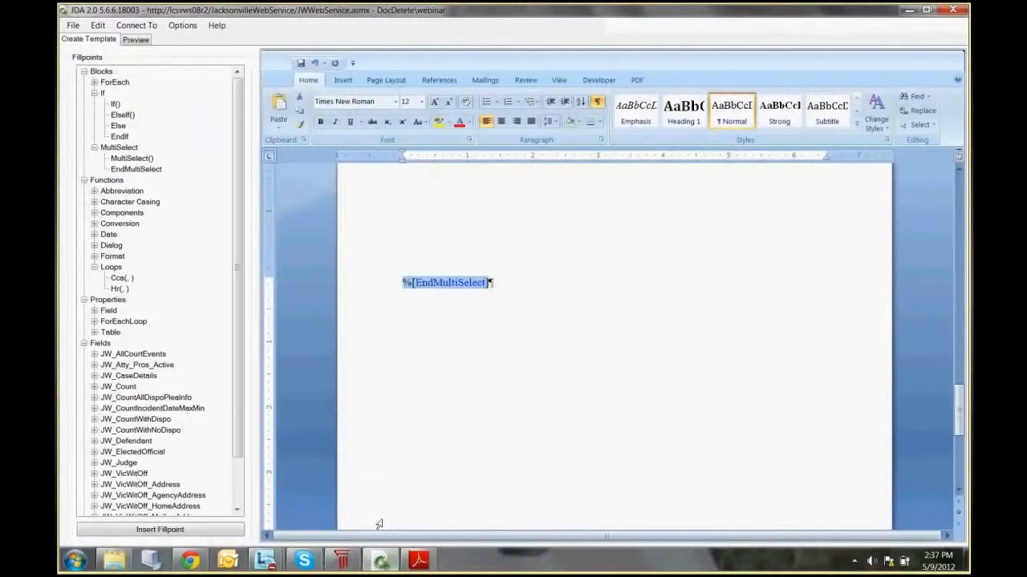
drag(957, 408, 877, 193)
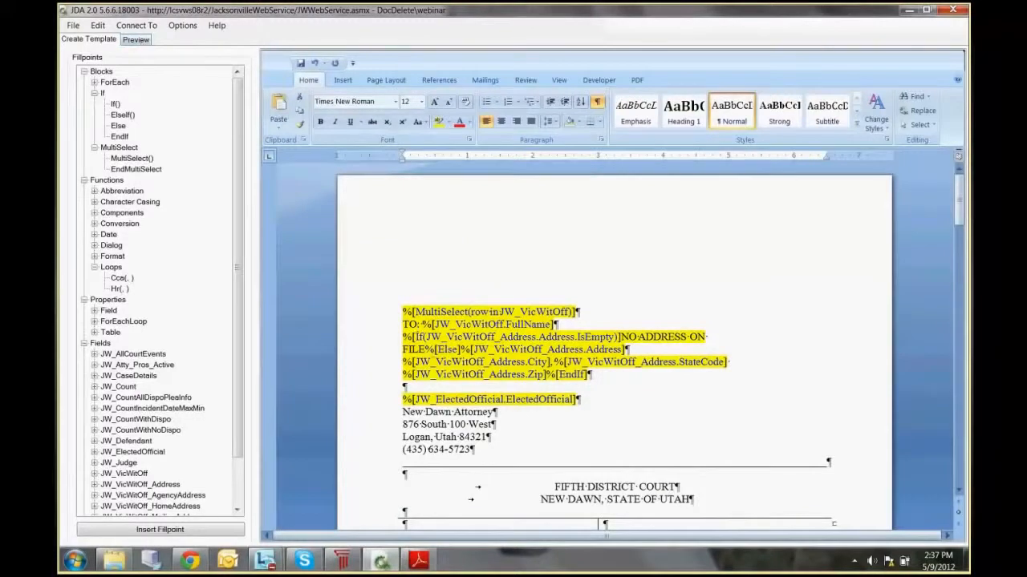
drag(435, 398, 482, 399)
click(137, 40)
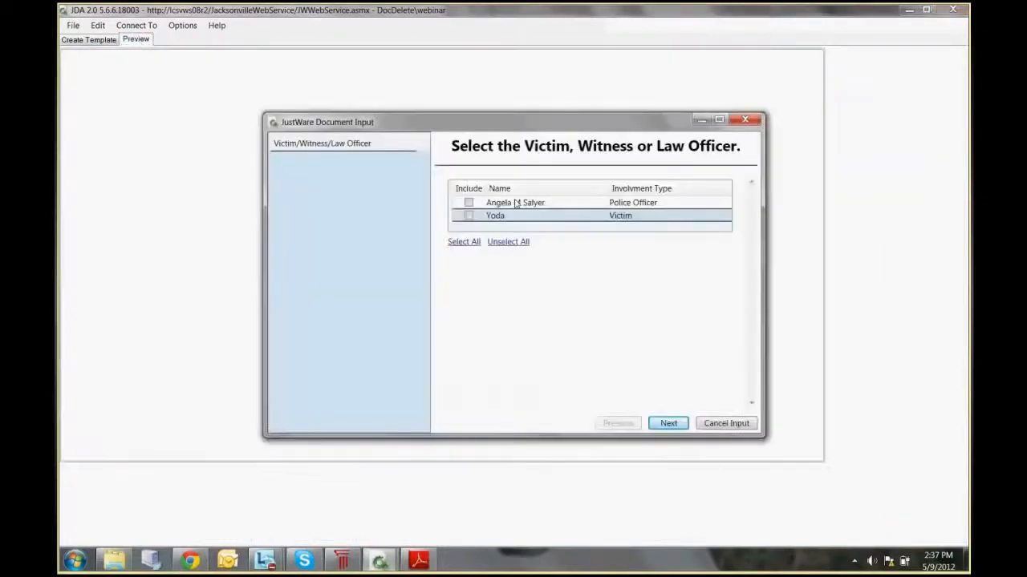
click(468, 203)
click(469, 216)
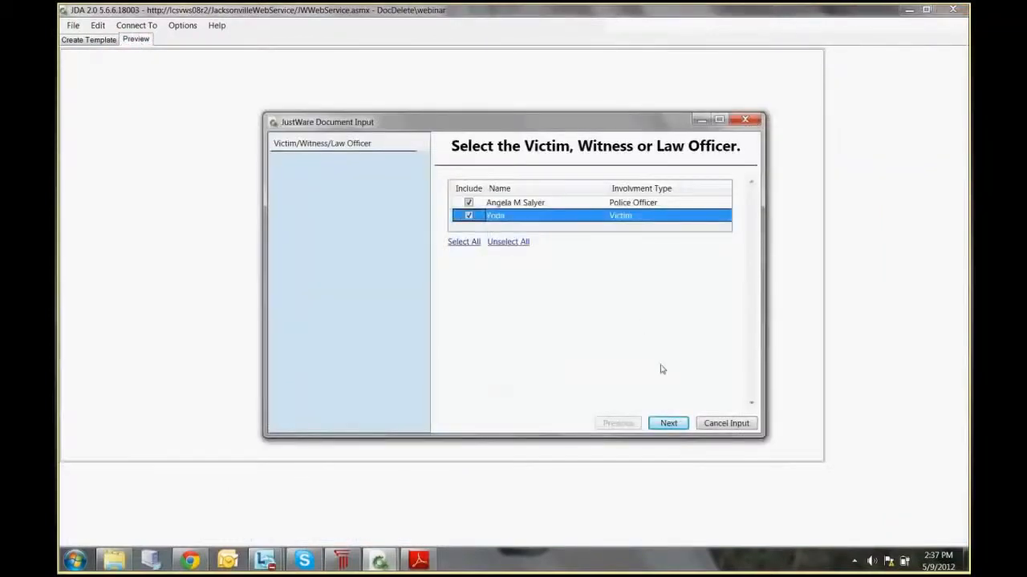
click(668, 423)
click(665, 423)
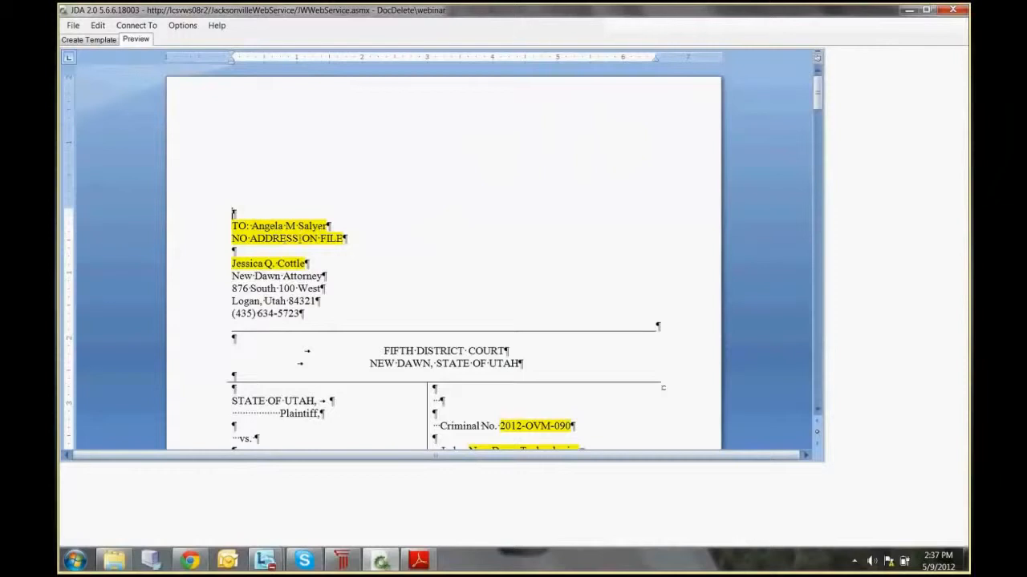
Step: Examine the elected official, criminal number and defendant name in the heading of the police officer's document
drag(232, 264, 301, 270)
click(454, 259)
scroll(455, 265, down, 3)
click(504, 295)
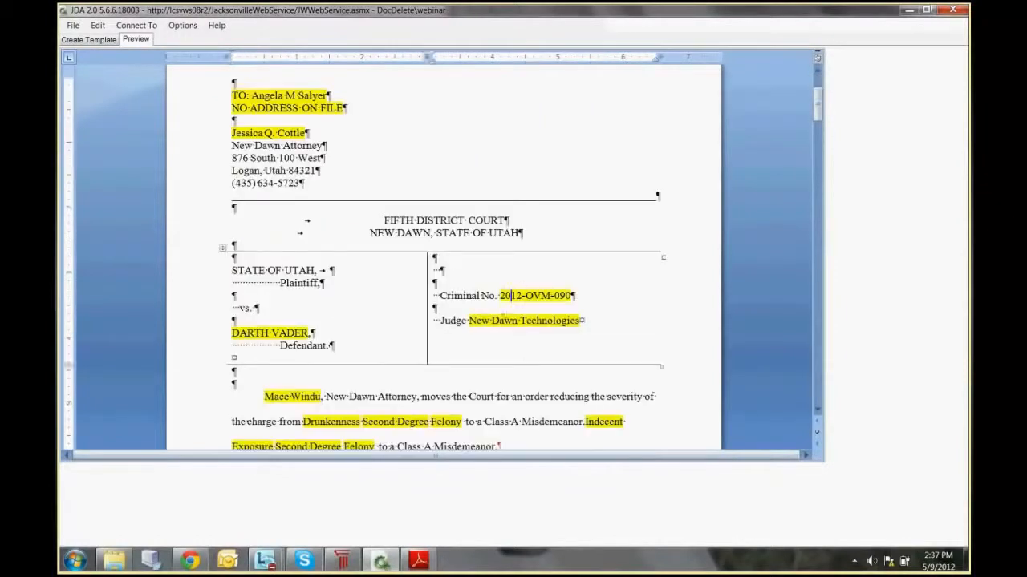
click(281, 332)
Step: Examine the attorney, charges, court event details and signature block in the body of the police officer's document
scroll(424, 307, down, 3)
scroll(278, 137, down, 3)
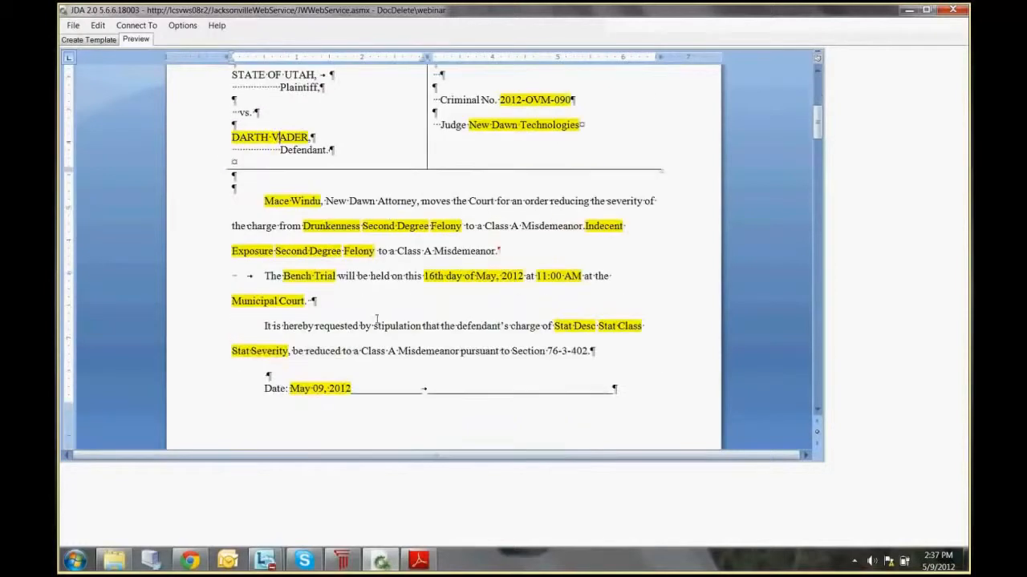
click(295, 206)
click(315, 276)
click(457, 276)
click(564, 272)
scroll(465, 381, down, 3)
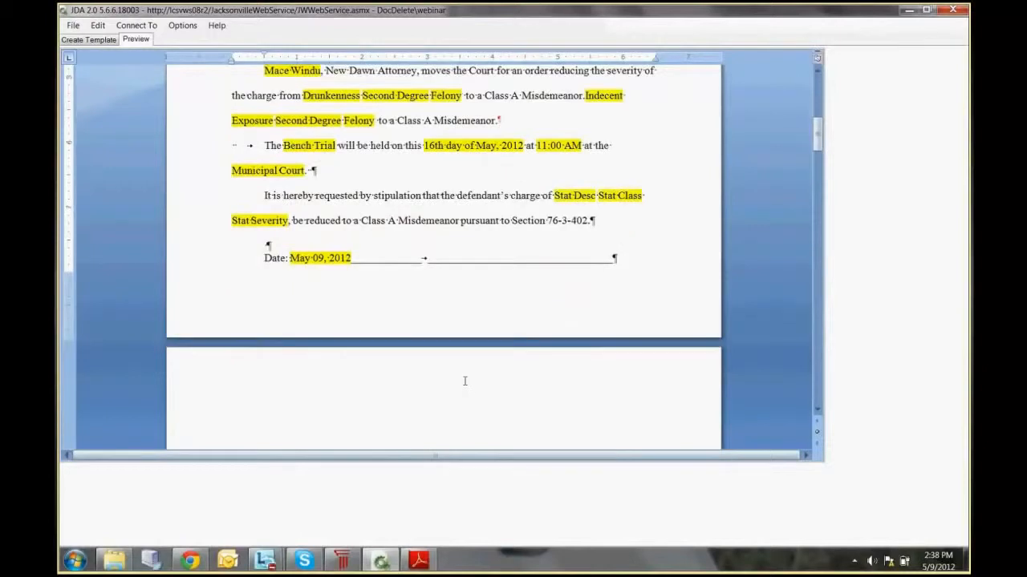
scroll(465, 381, down, 2)
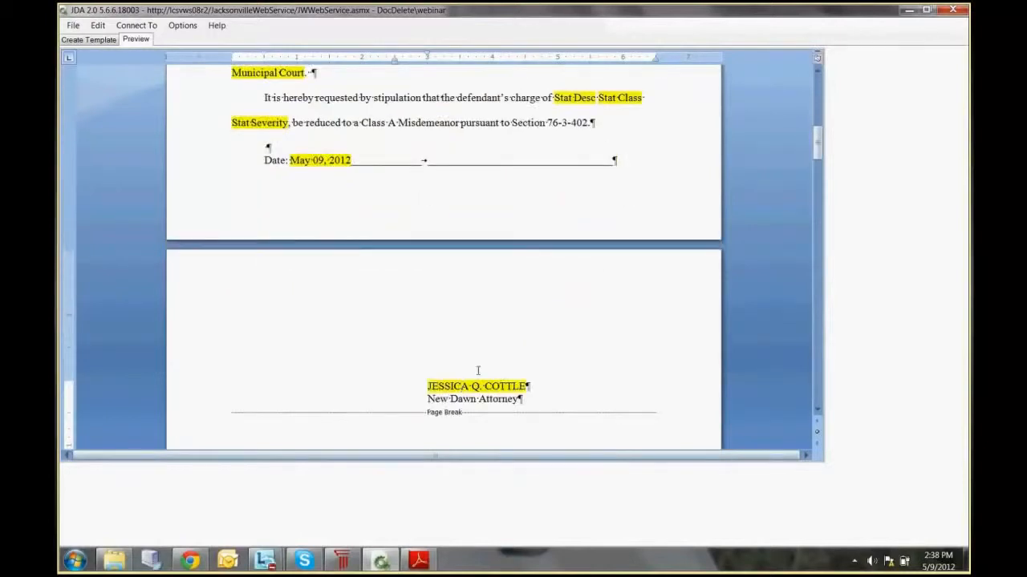
Step: Examine the victim's copy of the document, from its address block through the case caption to the signature block
scroll(478, 371, down, 15)
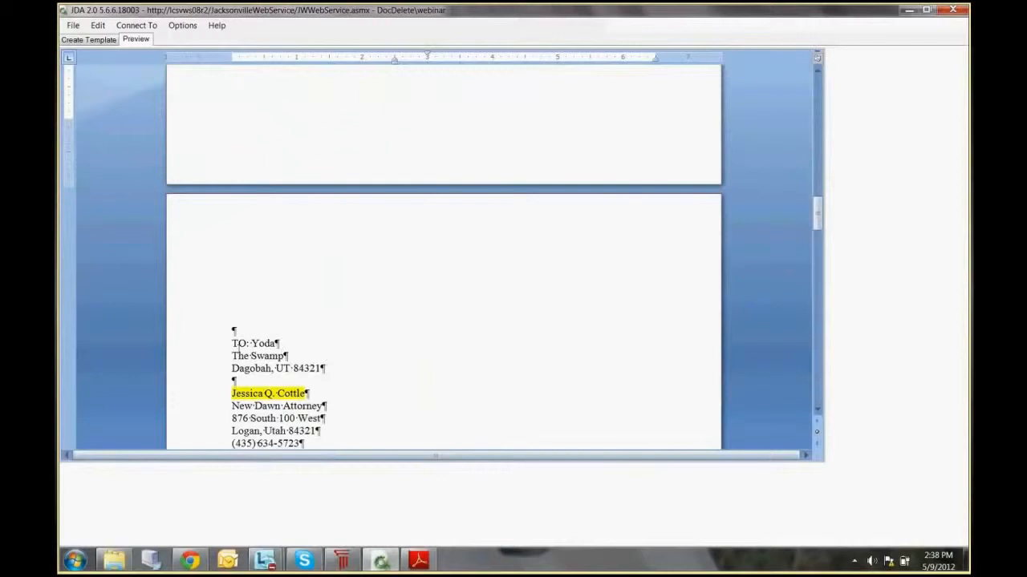
drag(231, 356, 325, 369)
click(344, 365)
scroll(410, 367, down, 2)
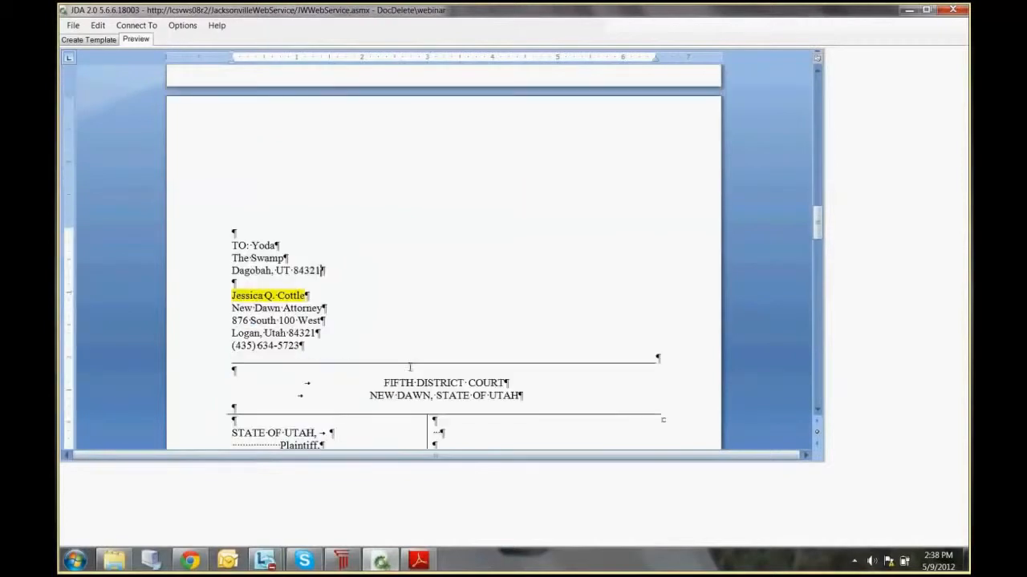
scroll(544, 340, down, 3)
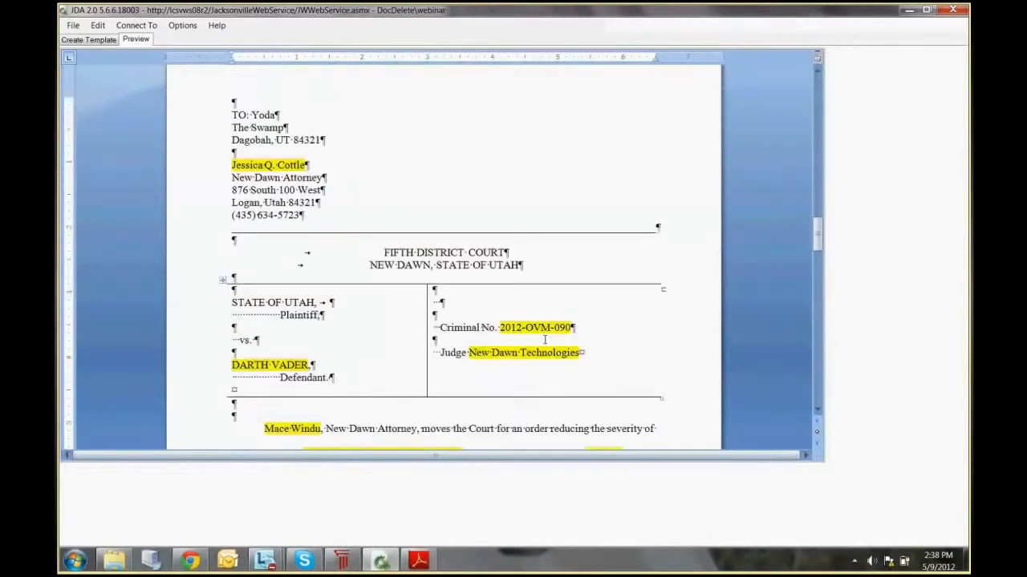
scroll(545, 340, down, 10)
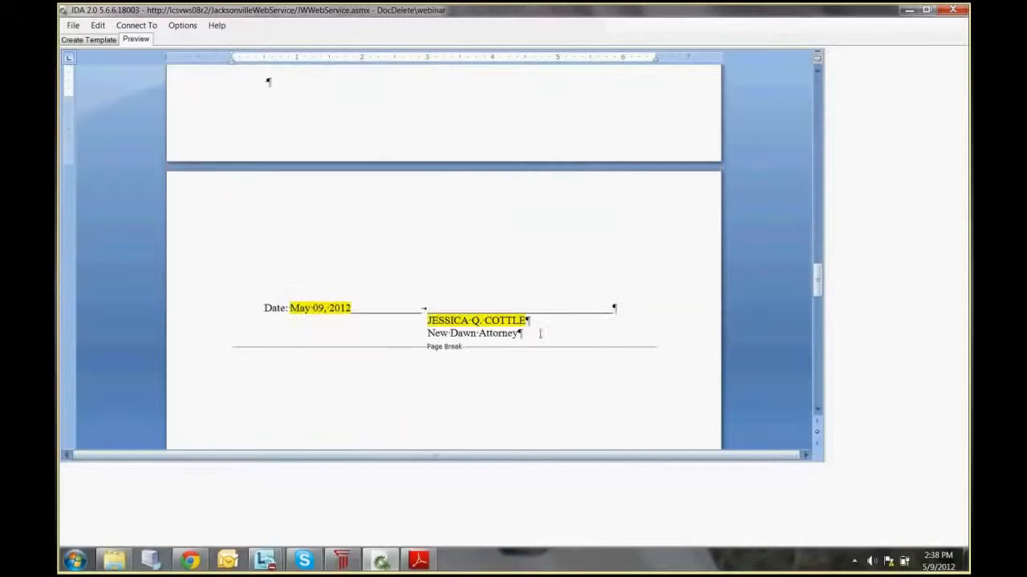
Step: Return to template editing and collapse the If group in the fillpoint list
click(101, 41)
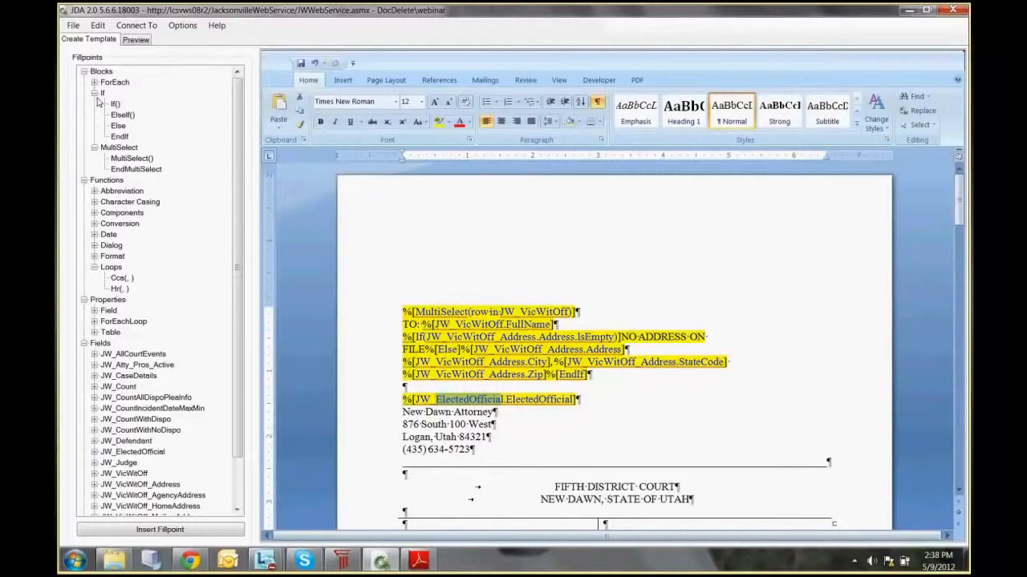
double_click(99, 95)
click(100, 104)
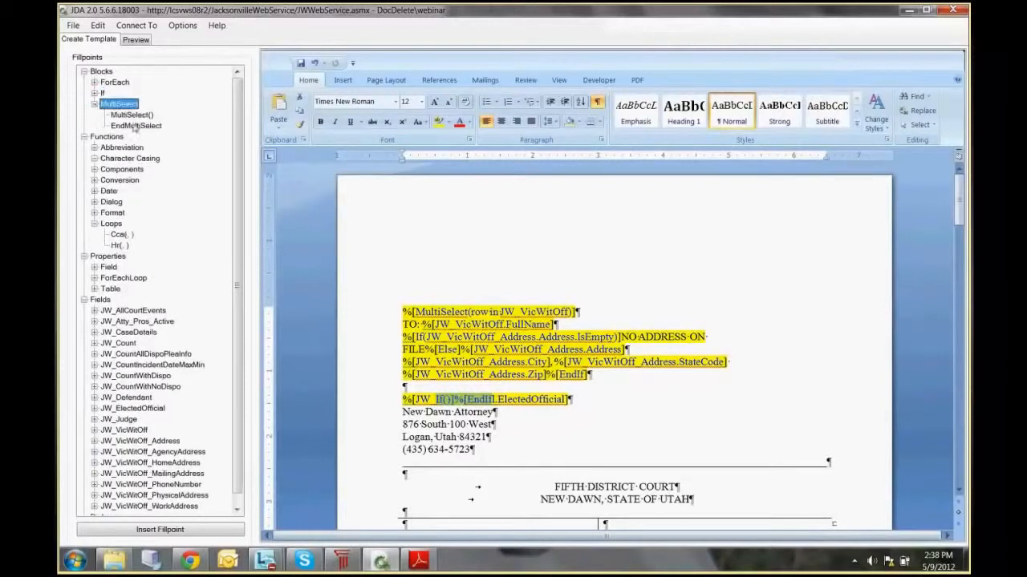